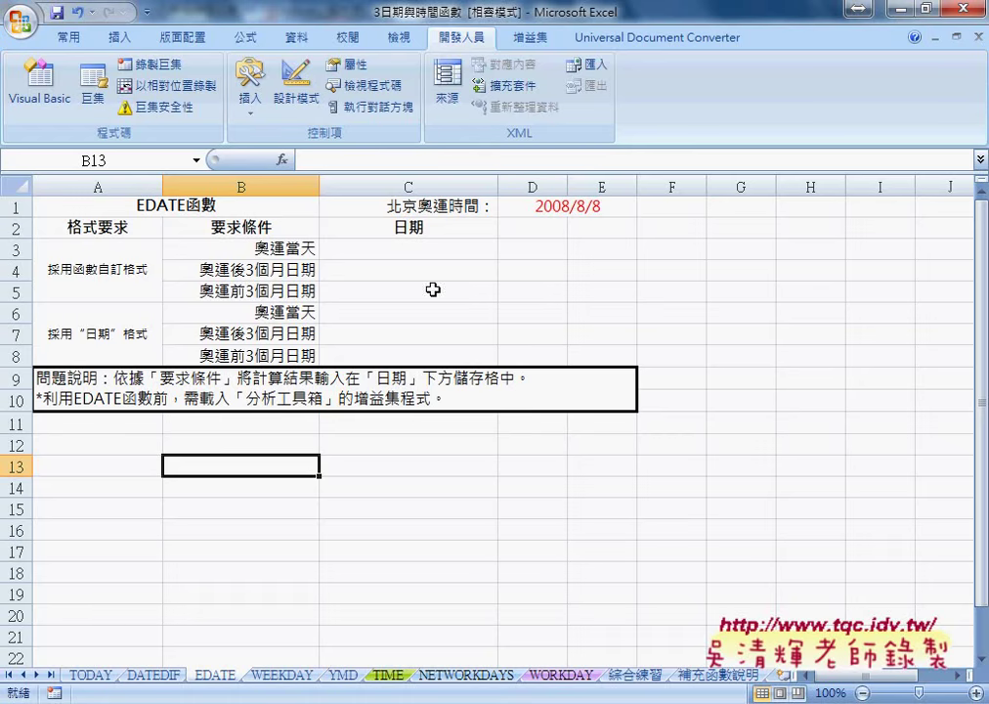
Step: Change the Olympic date in D1 from 2008/8/8 to 2016/8/16
click(369, 254)
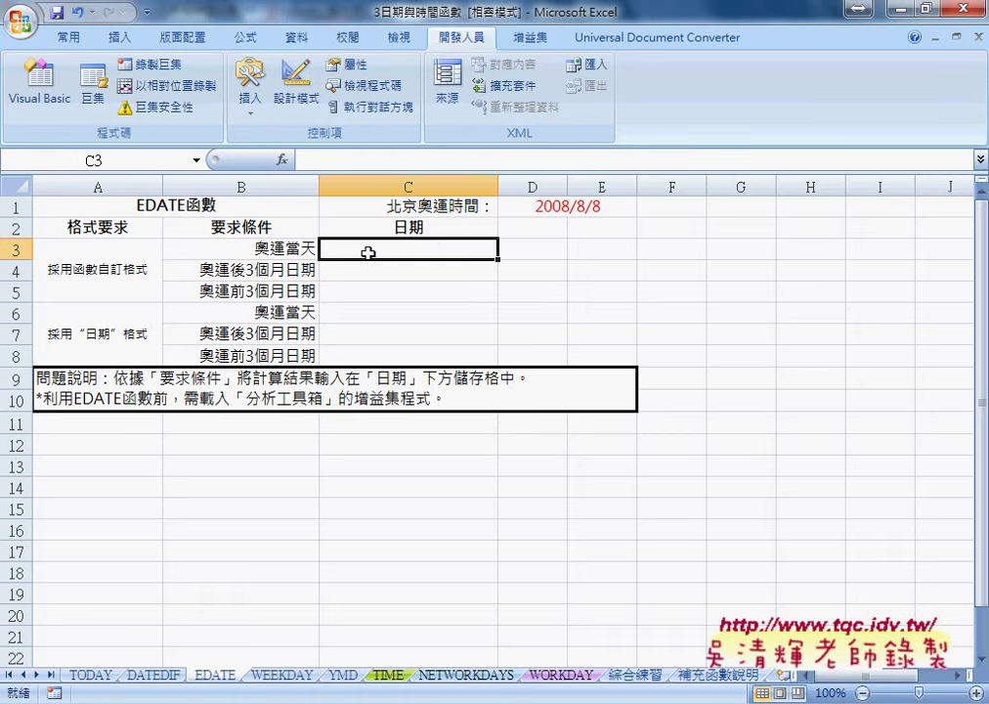
double_click(561, 205)
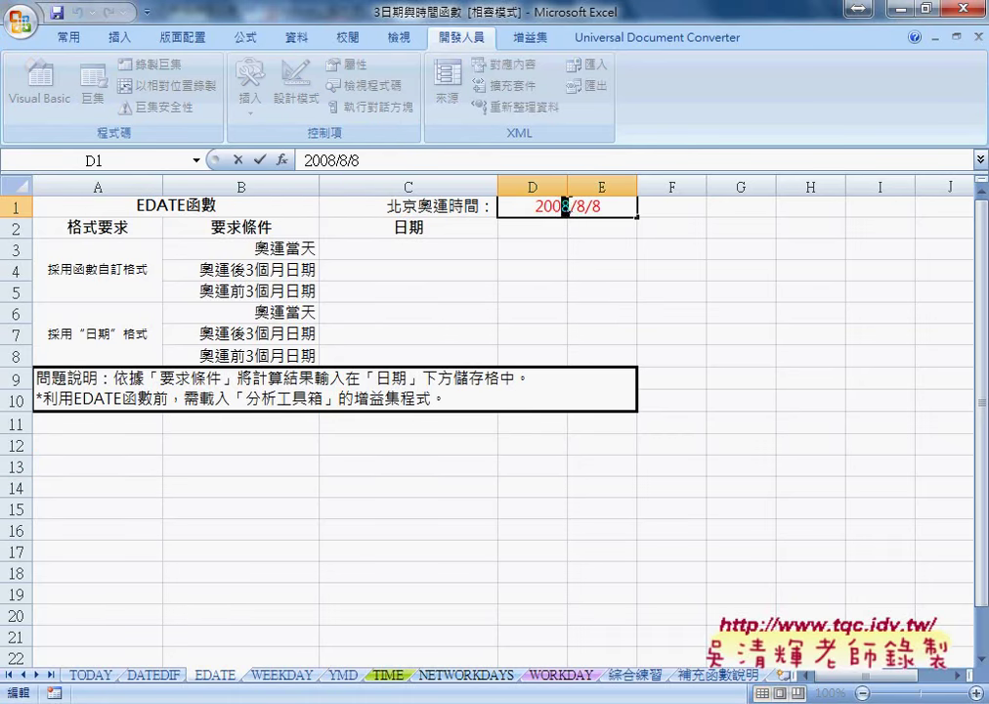
drag(570, 206, 553, 206)
text(16)
key(End)
key(BackSpace)
text(16)
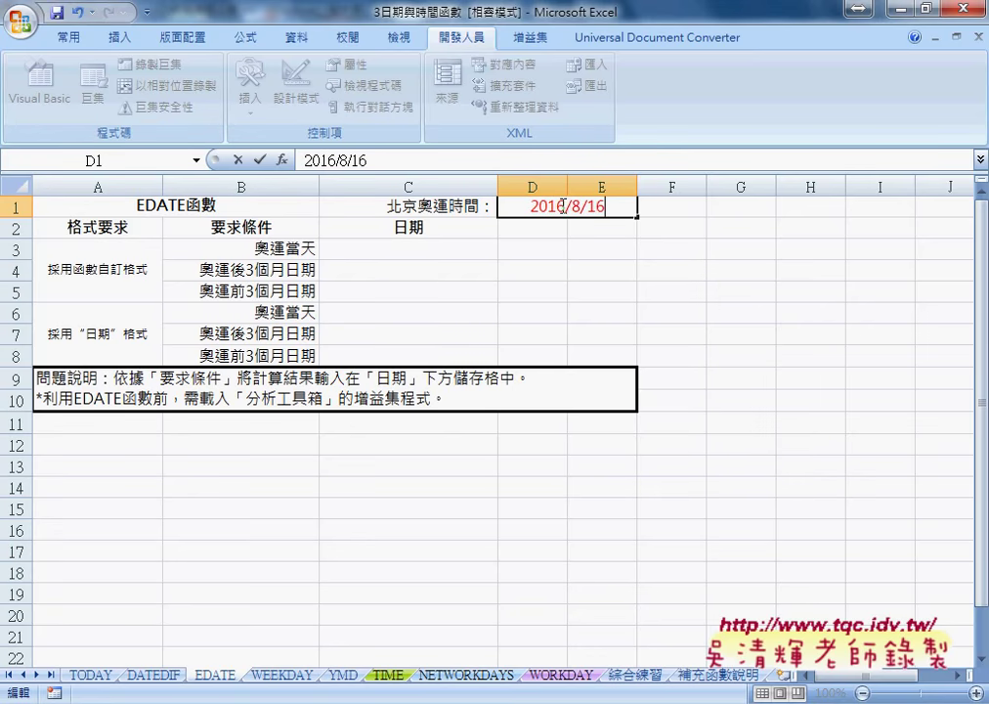
click(411, 206)
Step: Delete 北京 from the C1 label so it reads 奧運時間：
double_click(418, 207)
drag(418, 206, 389, 209)
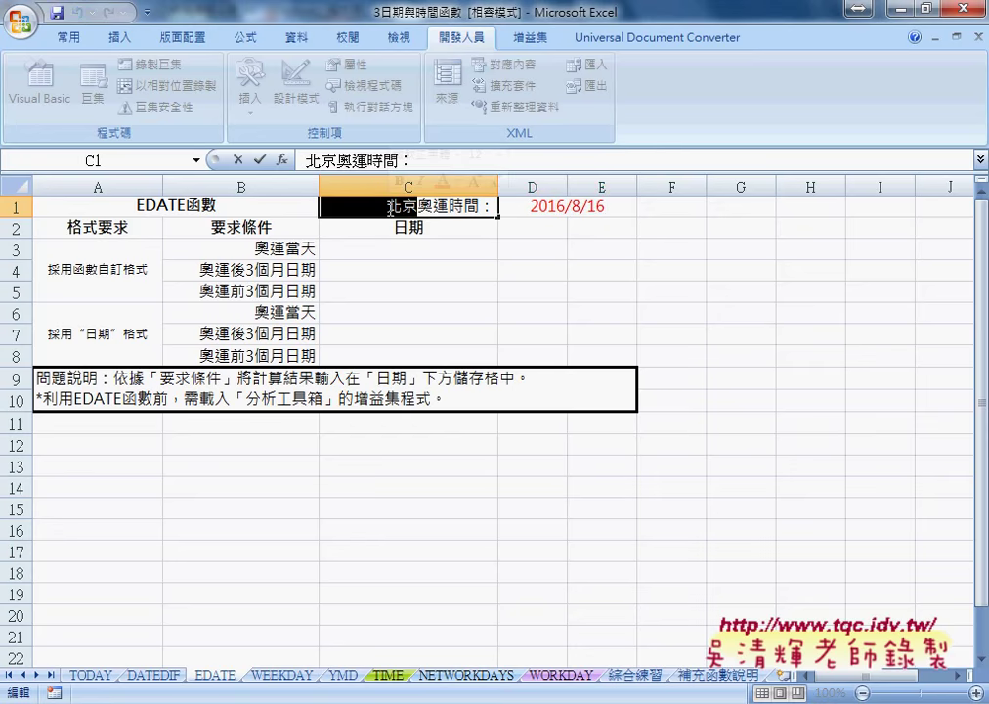
key(Delete)
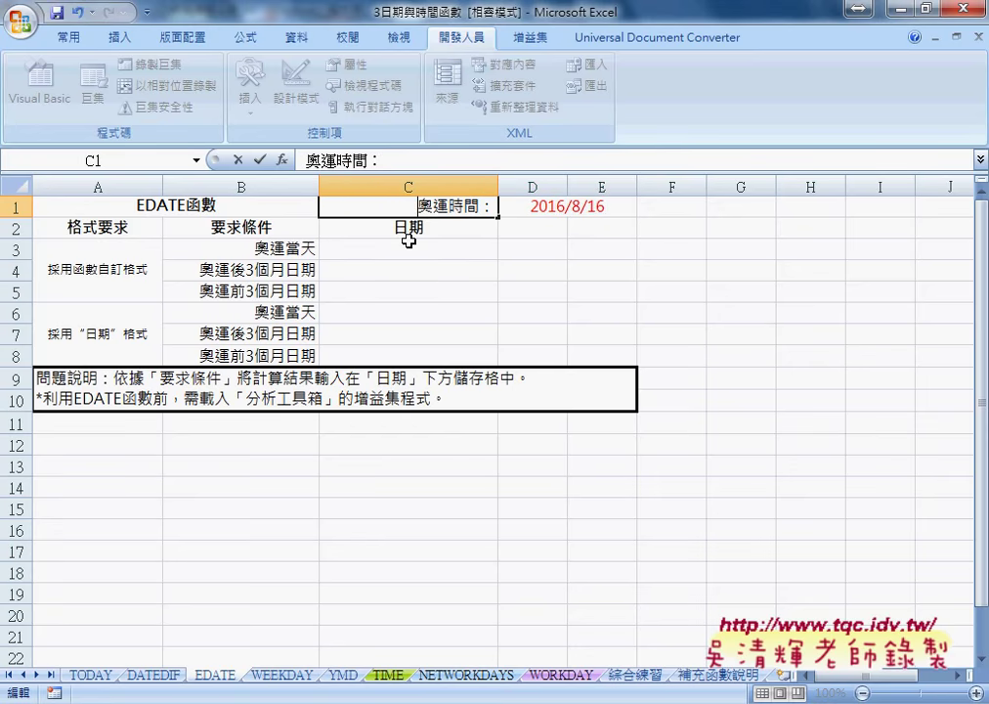
click(408, 242)
click(355, 161)
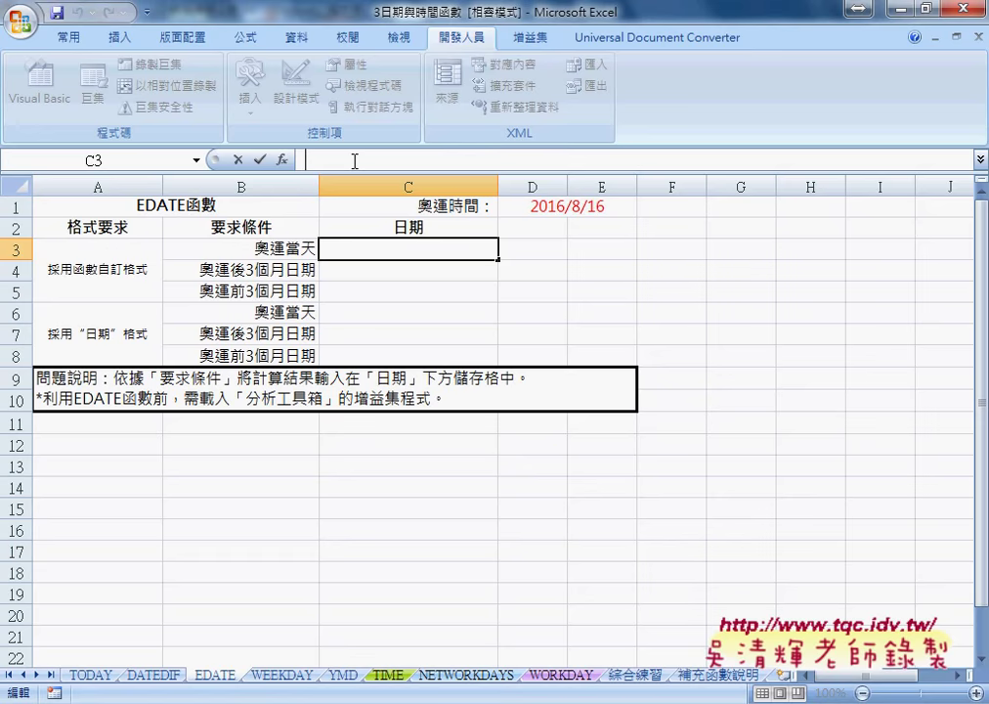
Step: Enter =D1 in C3 so it shows 2016/8/16, then move to C4
text(=)
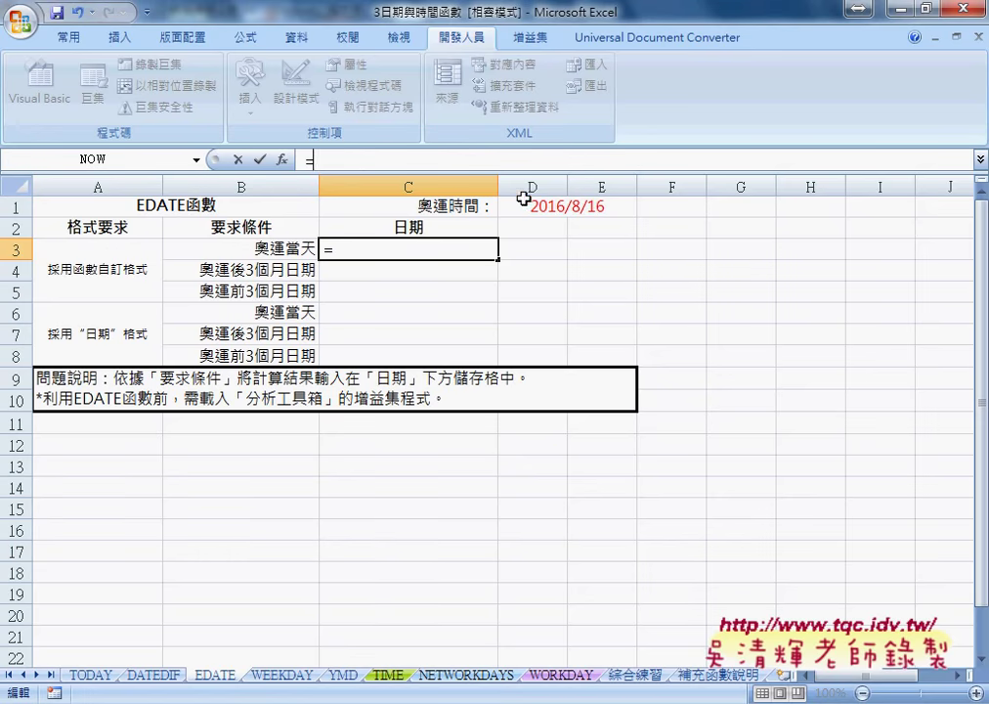
click(524, 201)
click(259, 160)
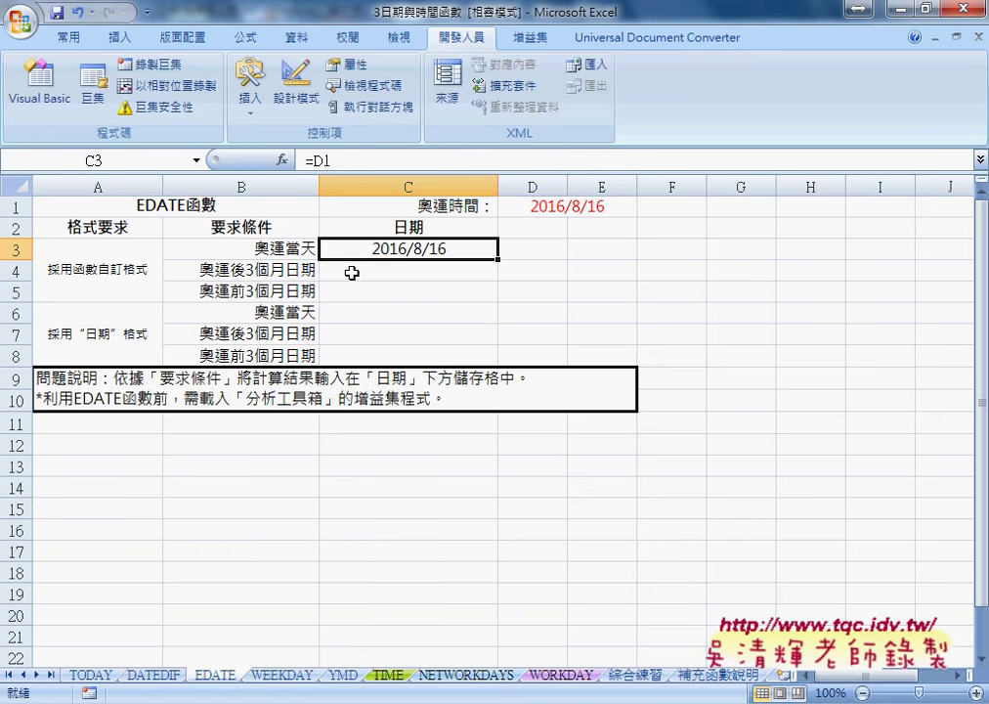
click(357, 275)
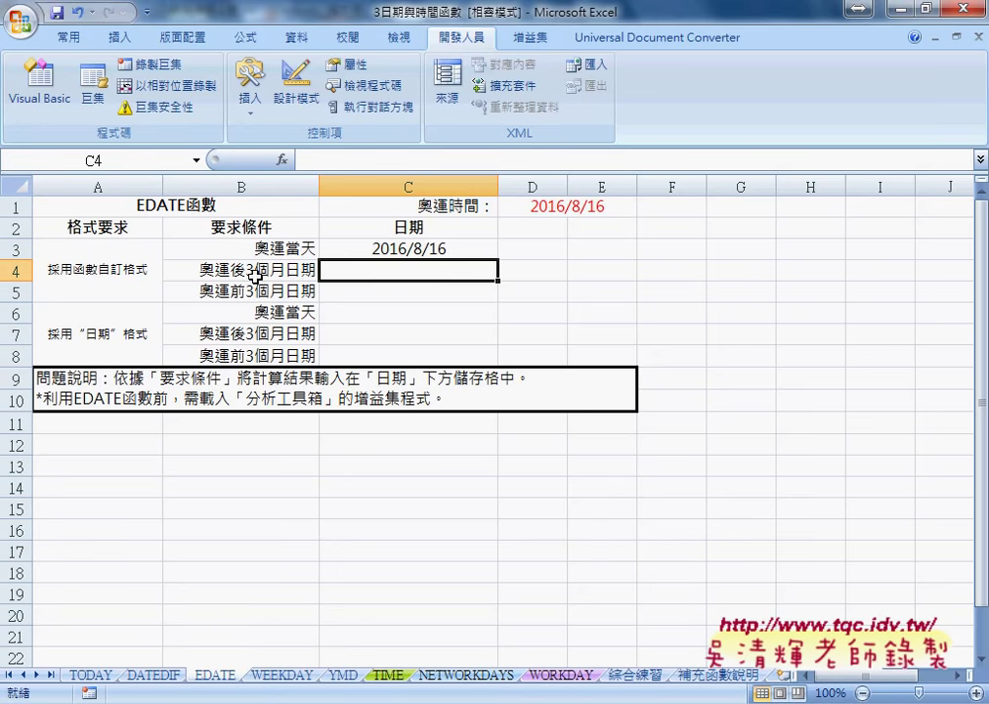
click(412, 294)
Step: Insert a DATE function in C4 and set its Year argument to year(C3)
click(413, 271)
click(282, 159)
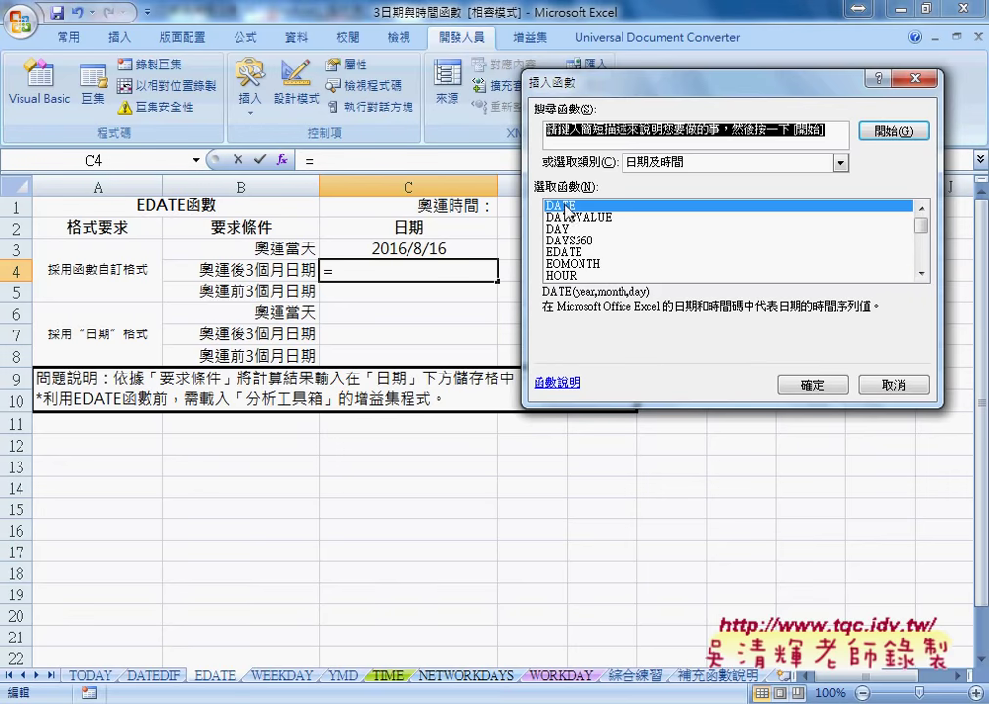
click(810, 383)
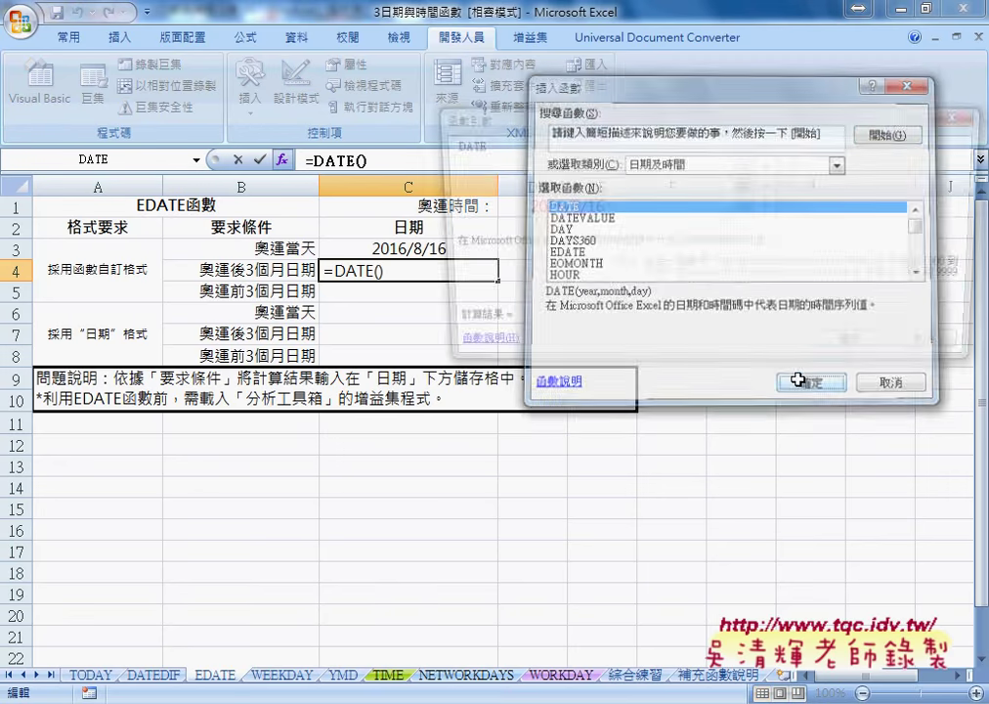
drag(581, 134, 618, 330)
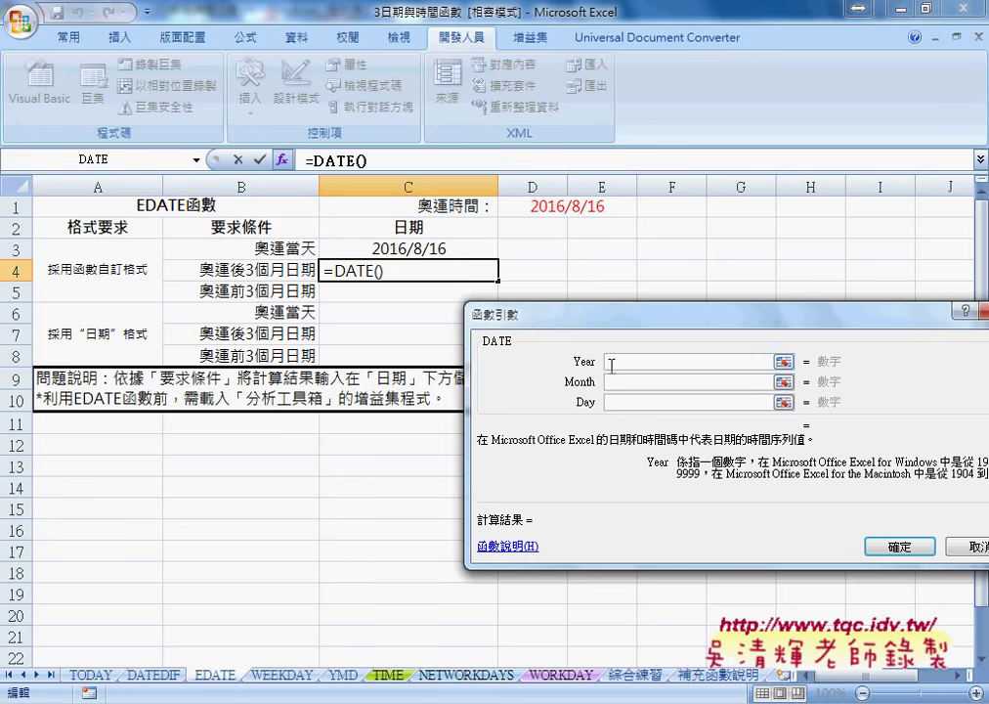
click(422, 249)
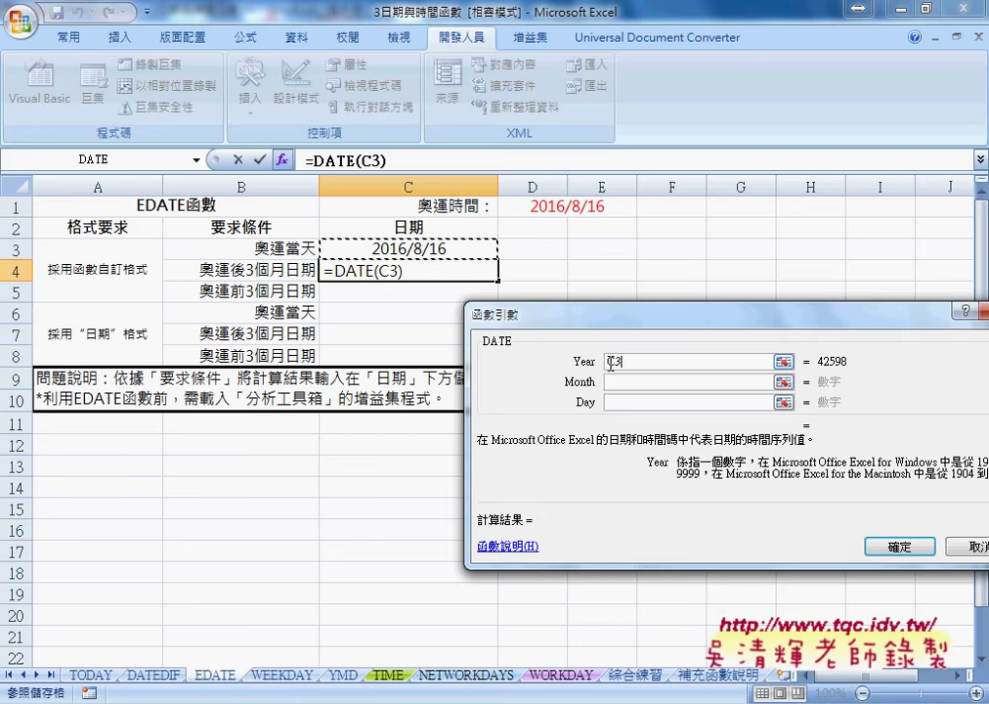
click(700, 380)
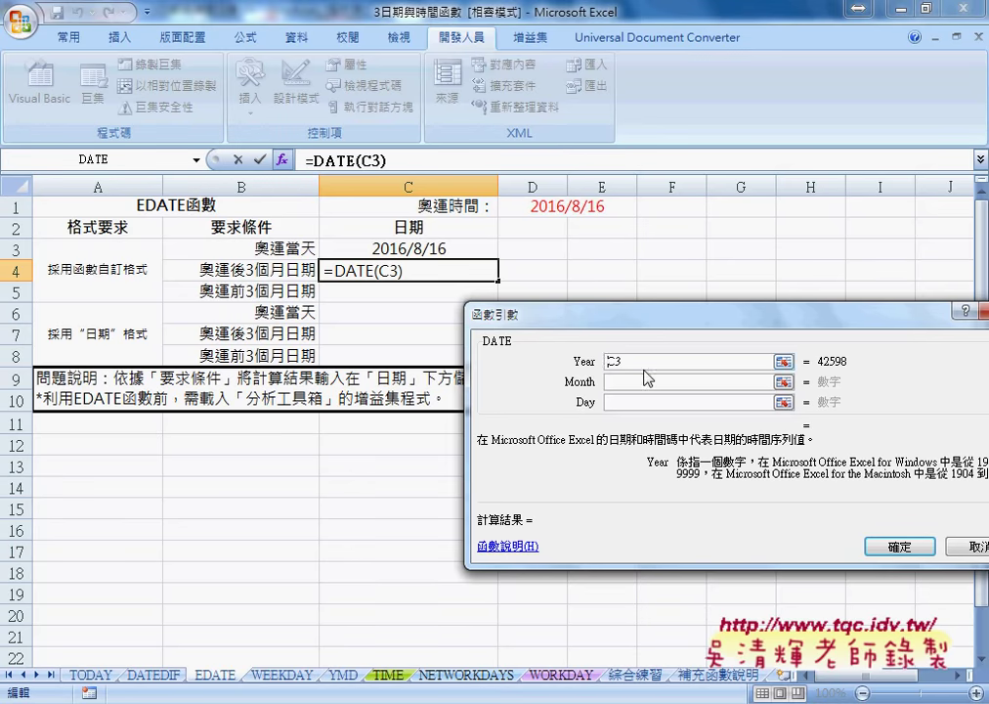
text(ye)
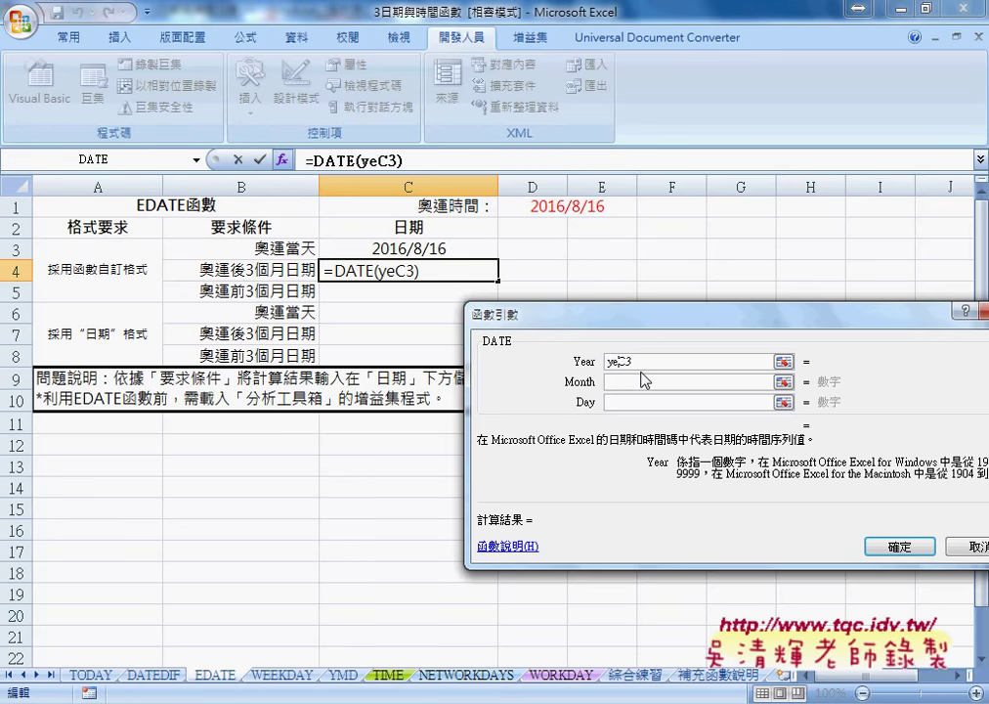
text(ar()
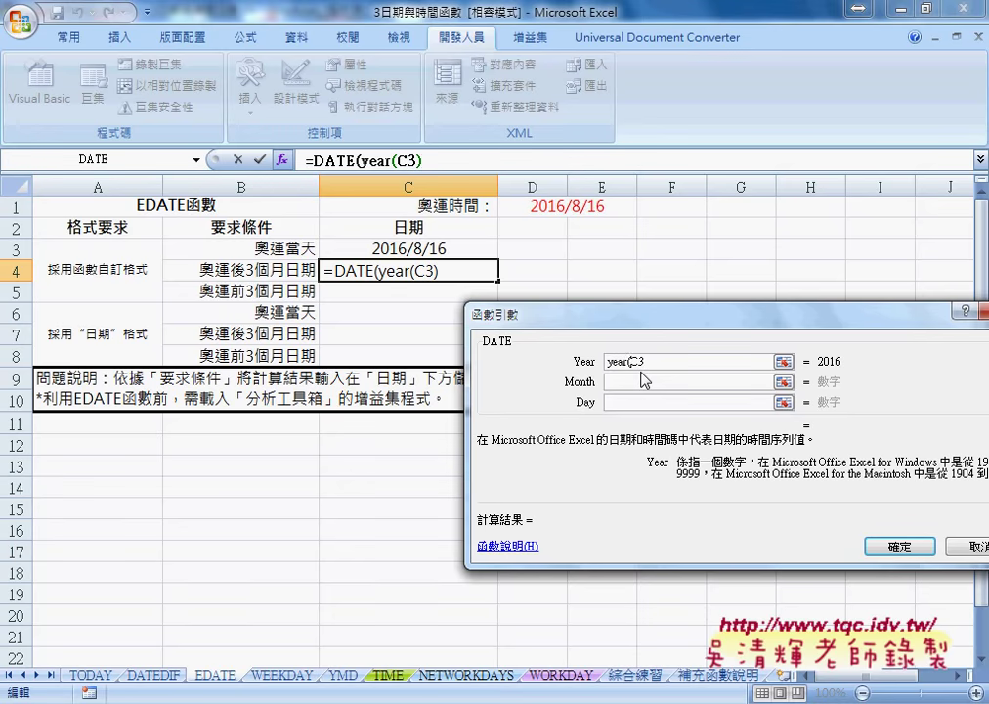
key(End)
text())
Step: Set the DATE Month argument to month(C3)
click(623, 384)
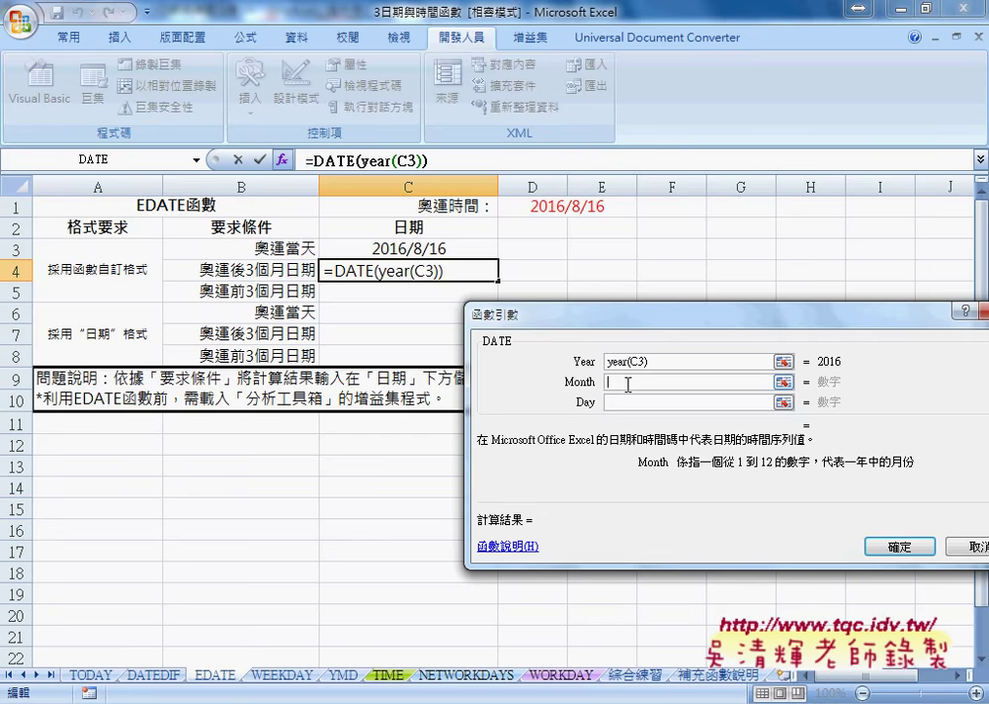
click(411, 250)
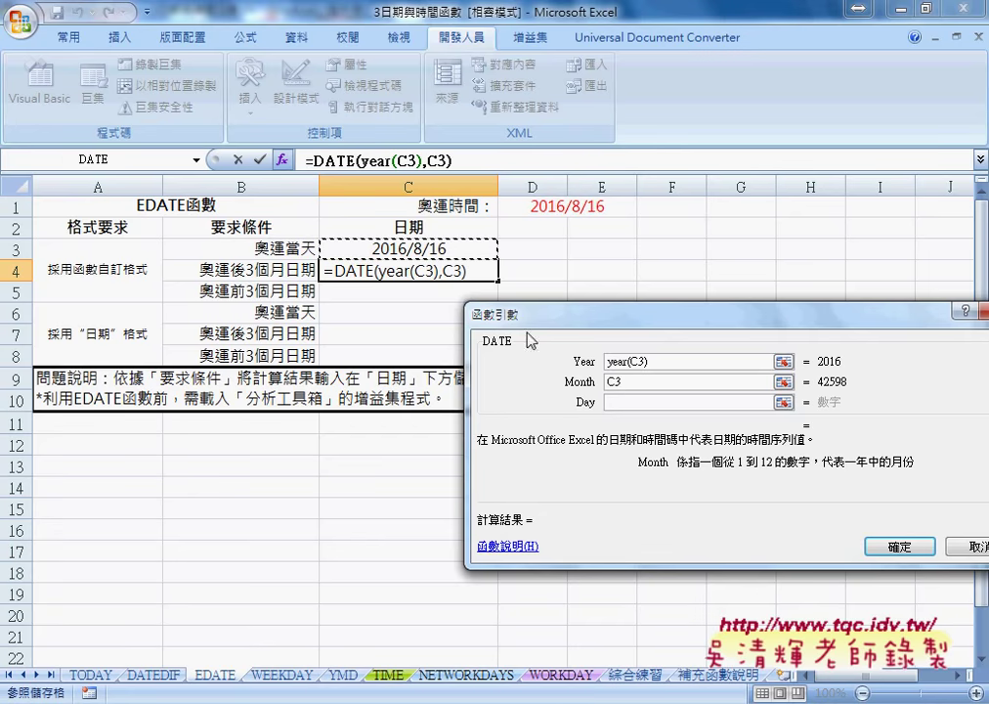
click(611, 384)
text(m)
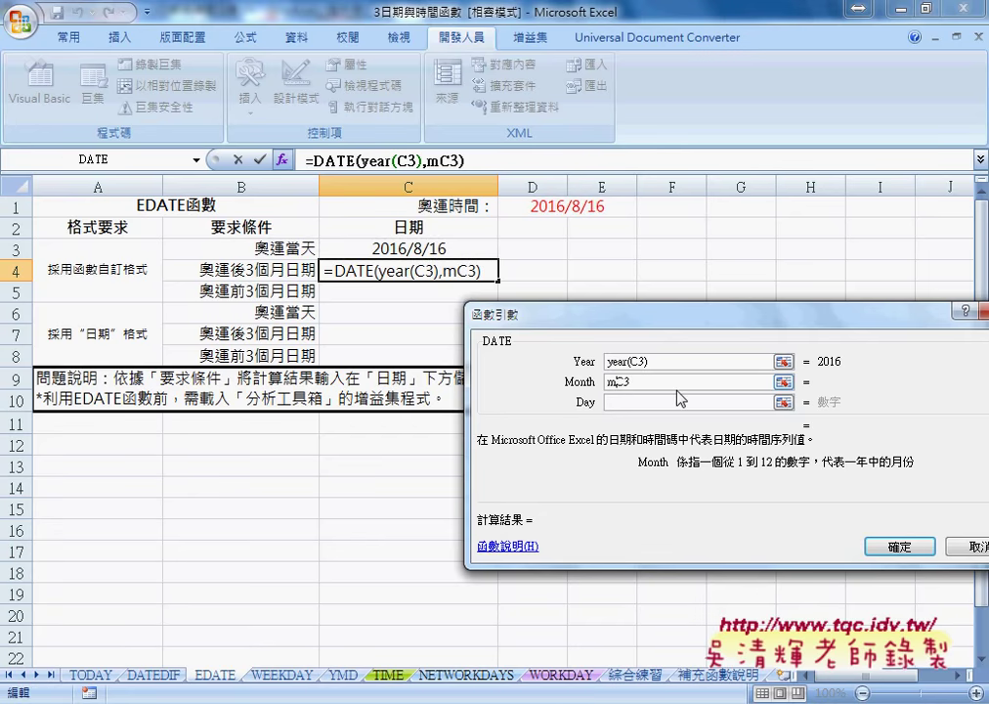
text(onth)
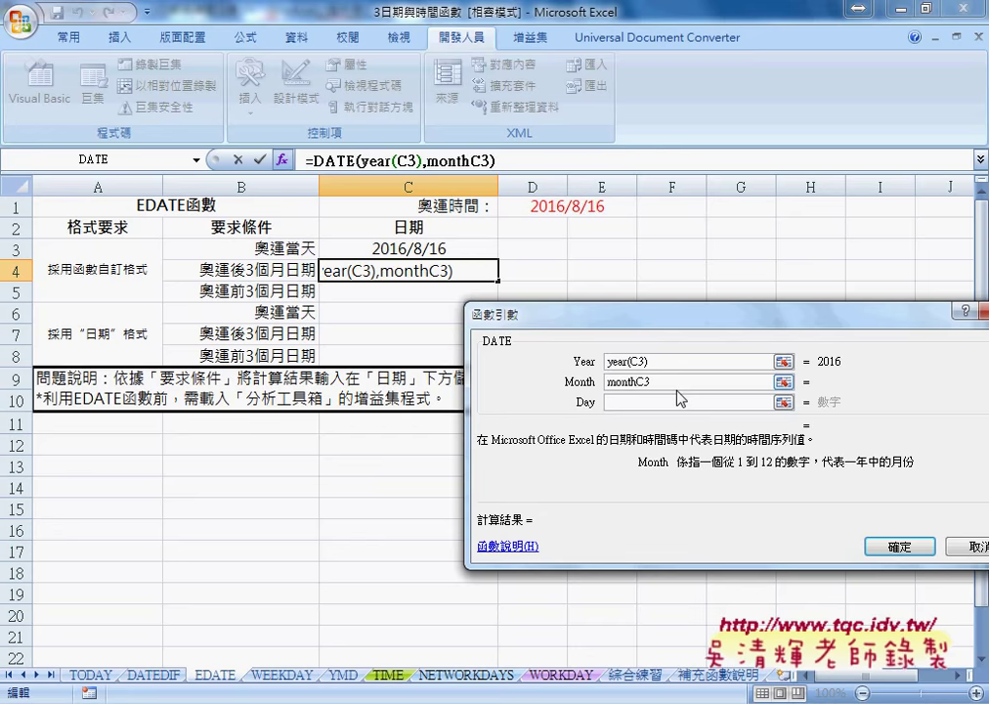
text(()
click(674, 381)
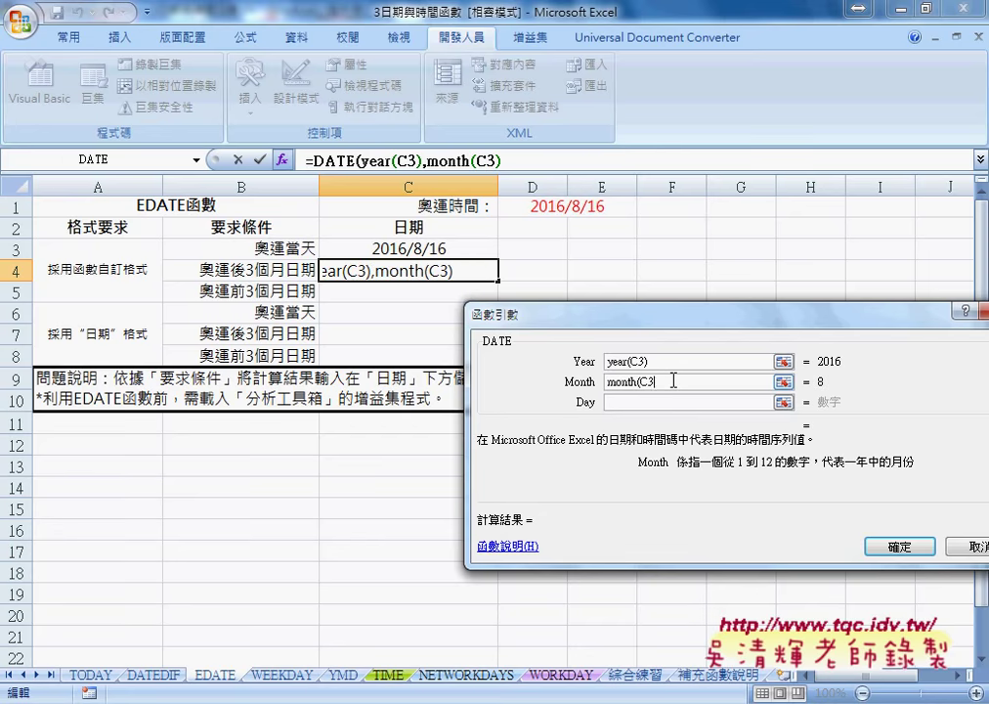
text())
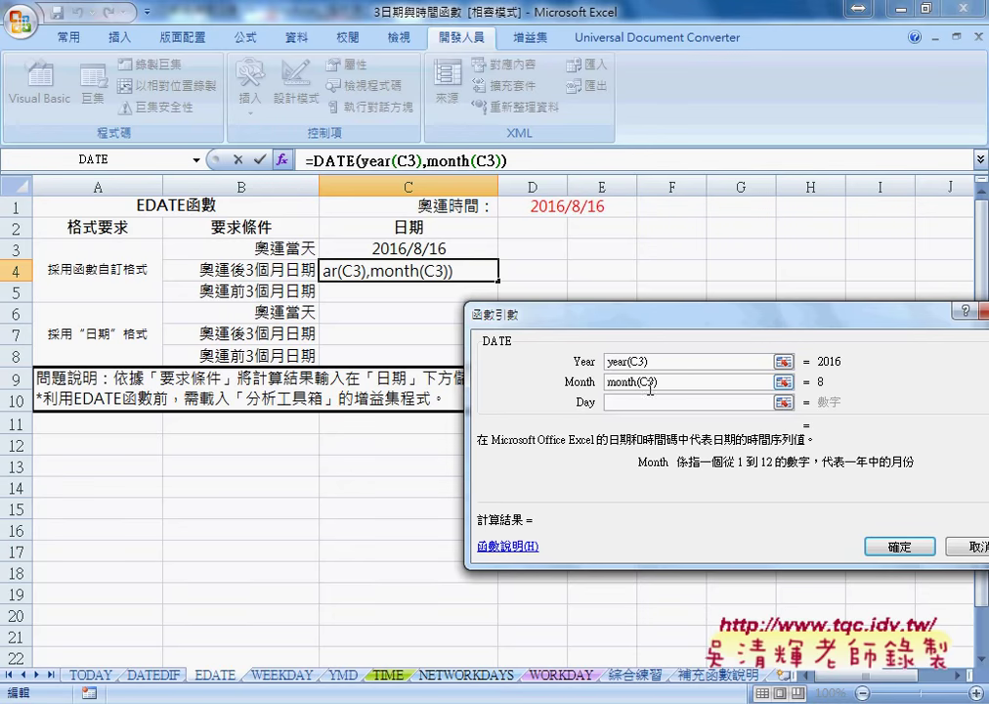
Step: Set Day to day(C3), add +3 to the month, and confirm the formula
click(621, 401)
click(417, 239)
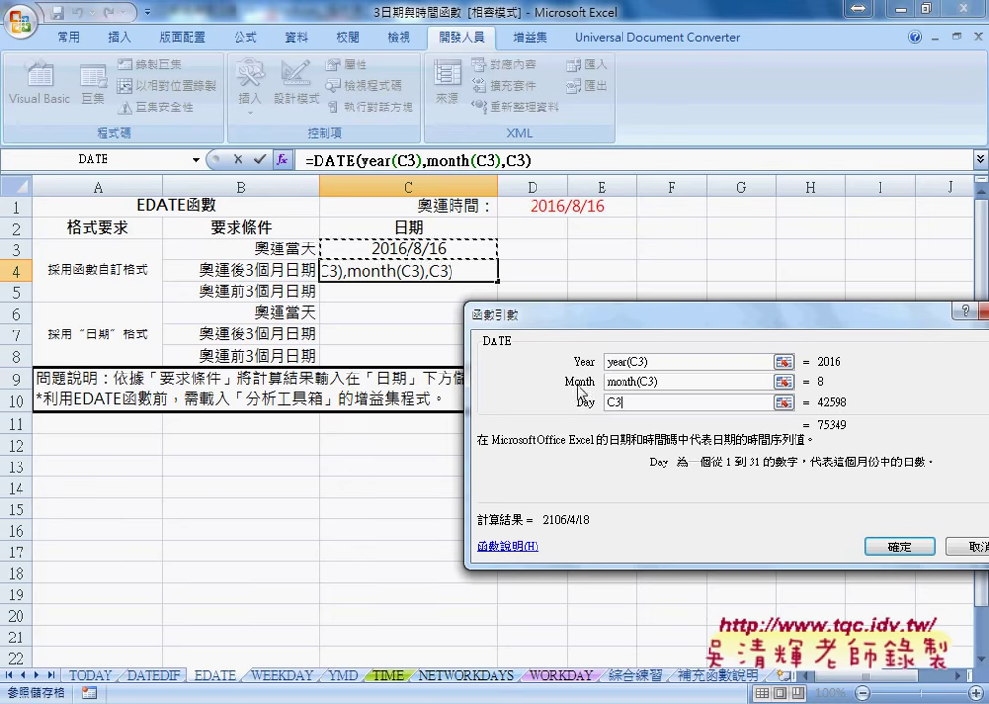
click(613, 400)
text(da)
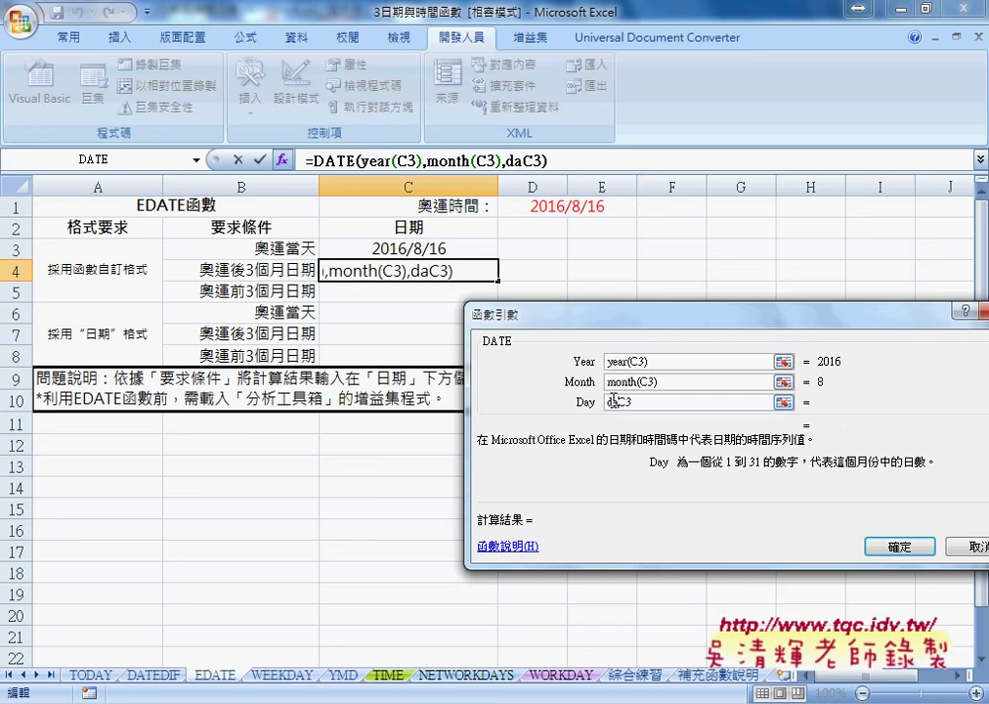
text(y(C3)
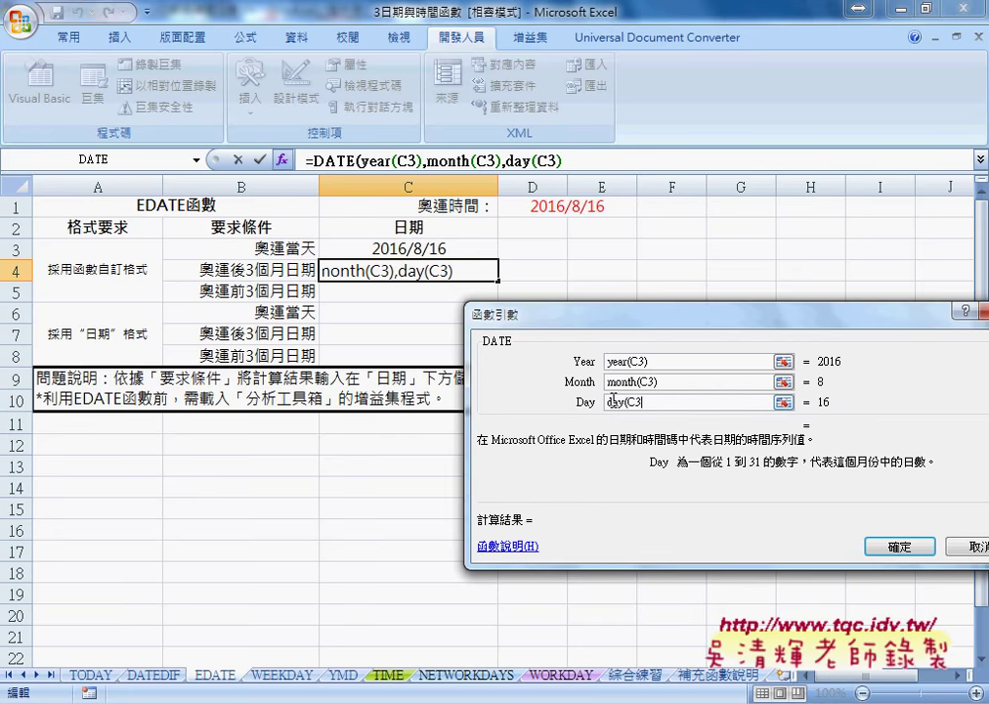
text())
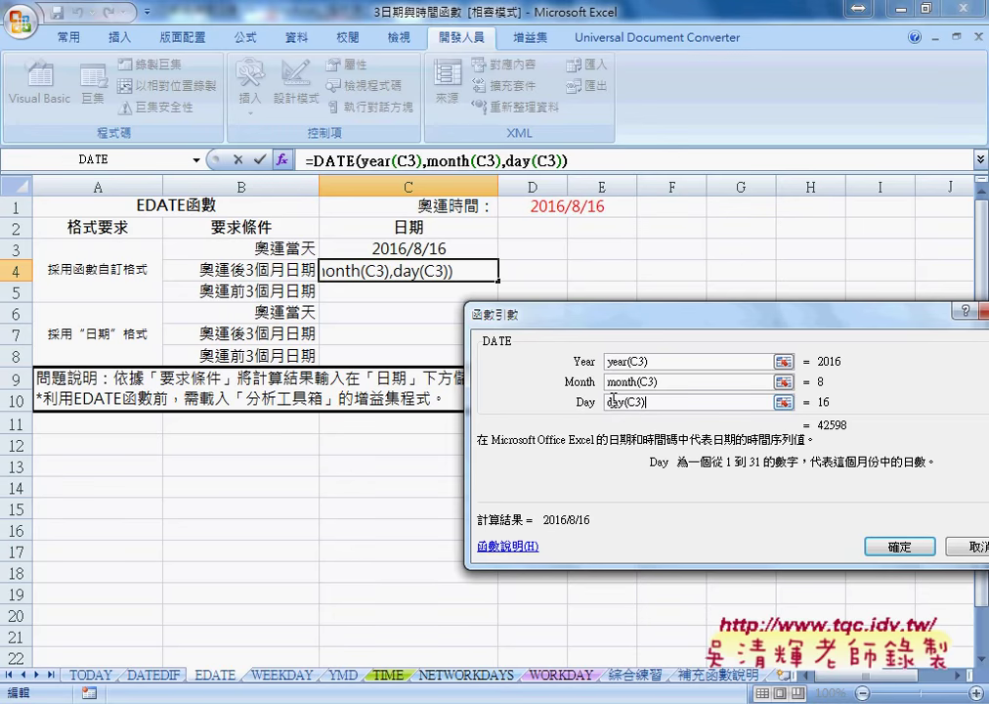
click(680, 383)
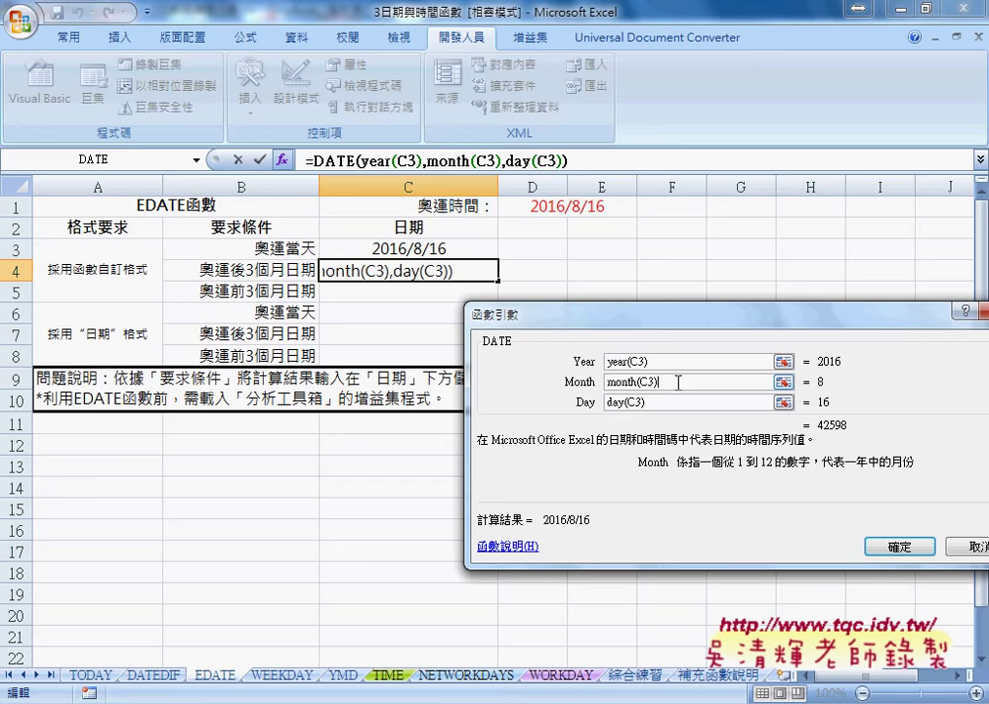
text(+3)
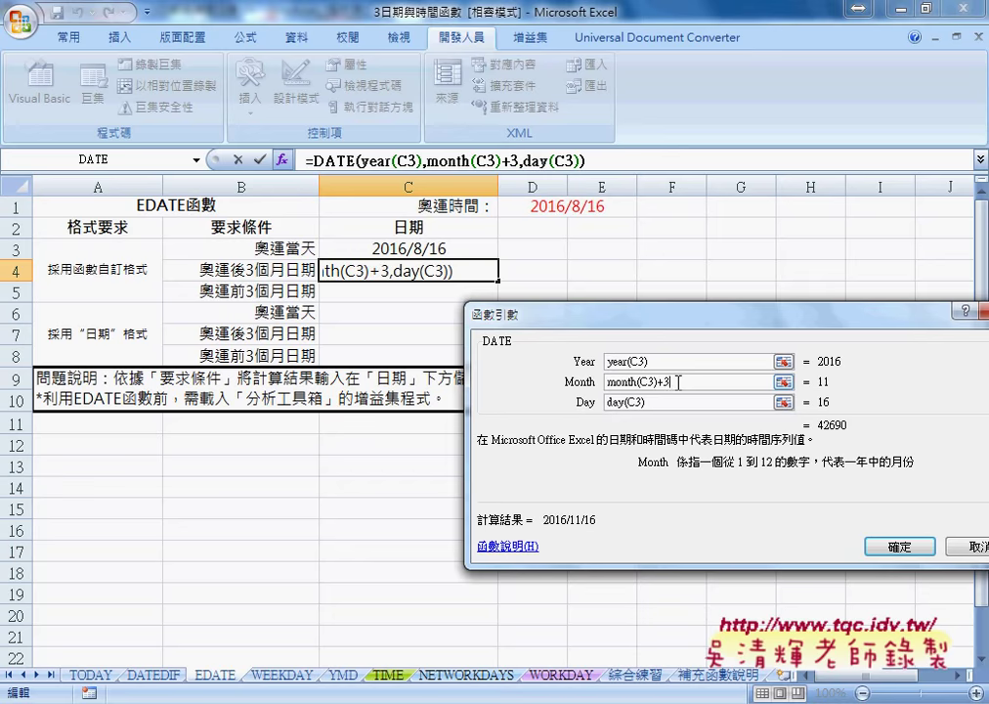
click(898, 547)
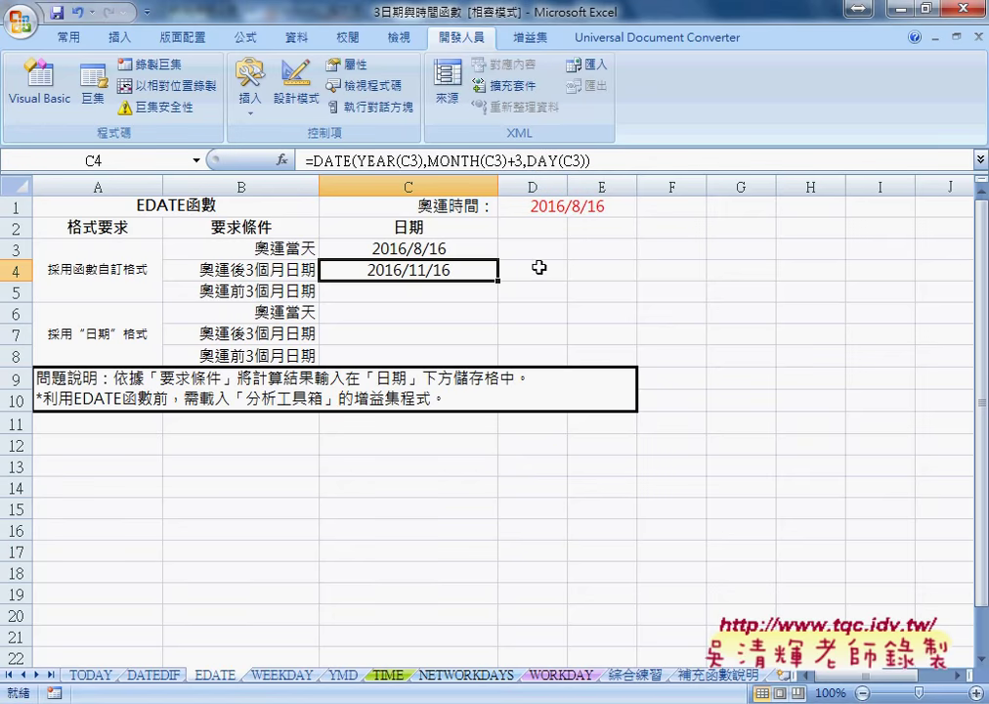
Step: Enter =EDATE(C3,3) in D4 through Insert Function
click(541, 274)
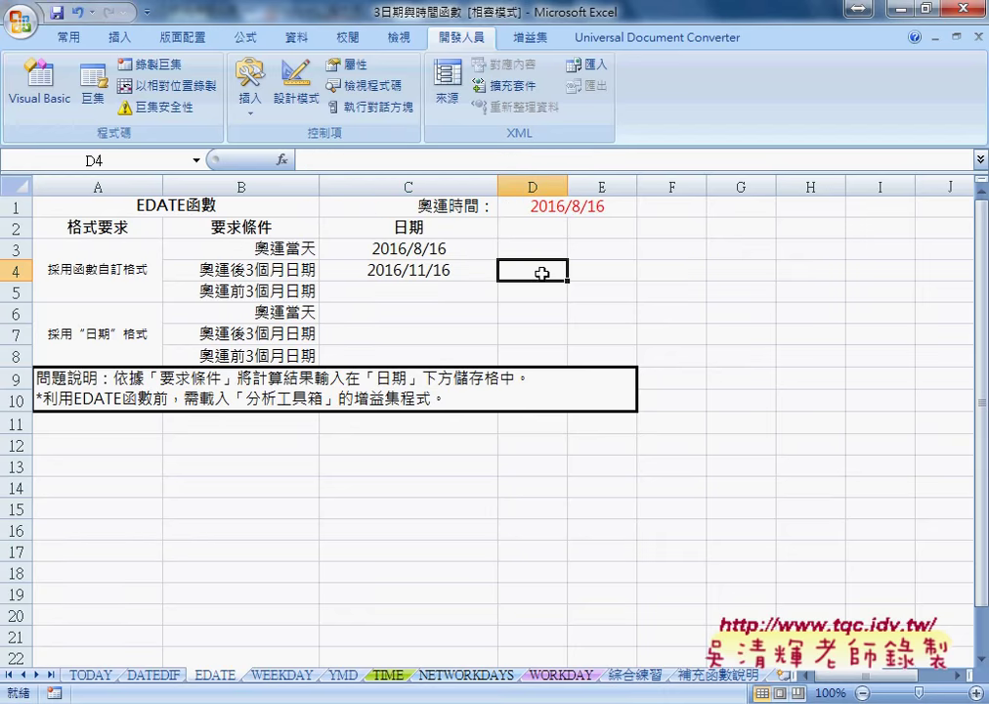
click(283, 160)
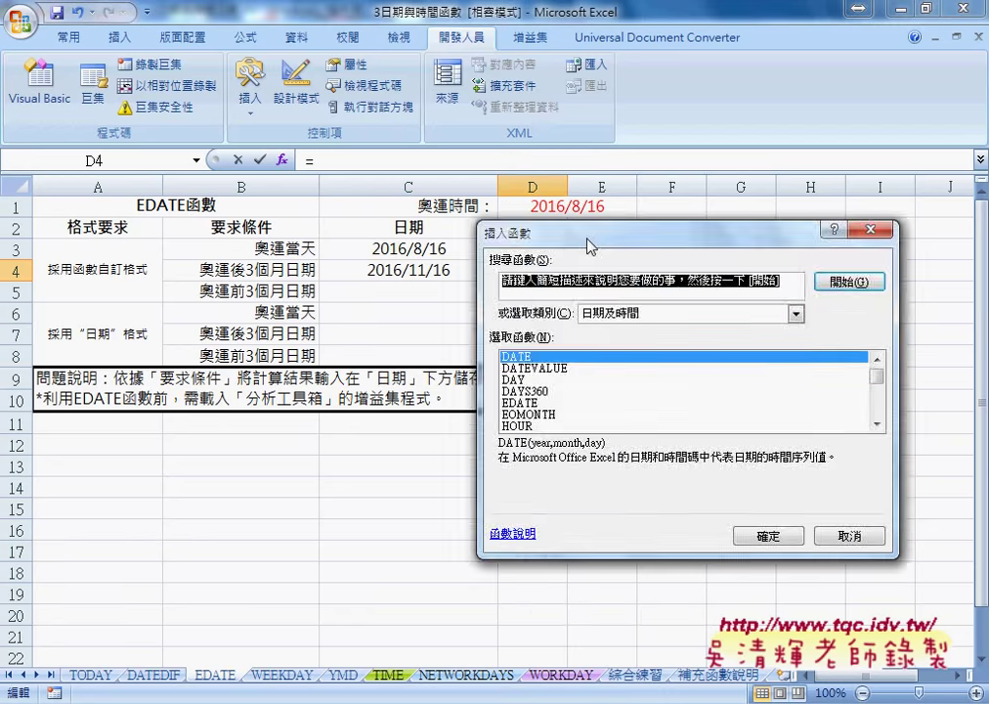
drag(657, 278, 488, 148)
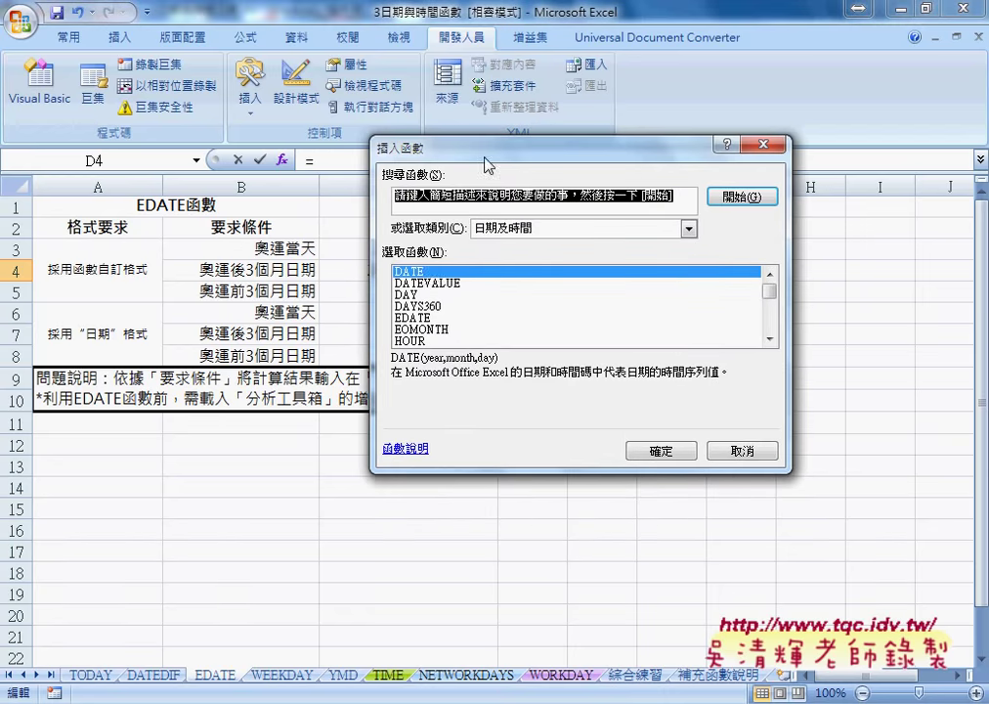
click(426, 319)
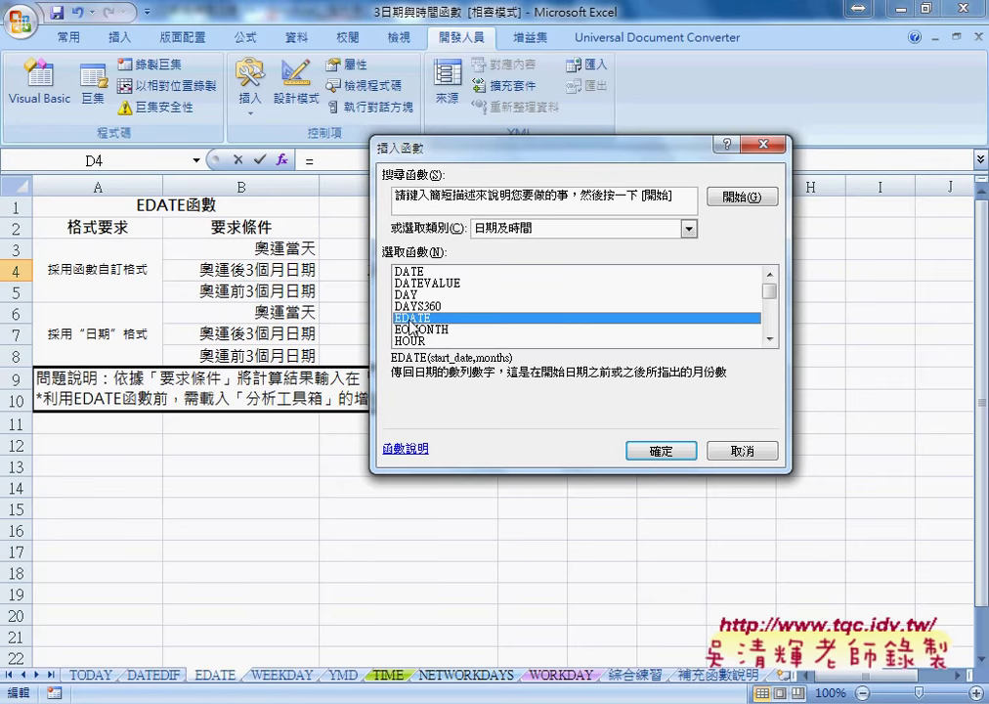
click(660, 450)
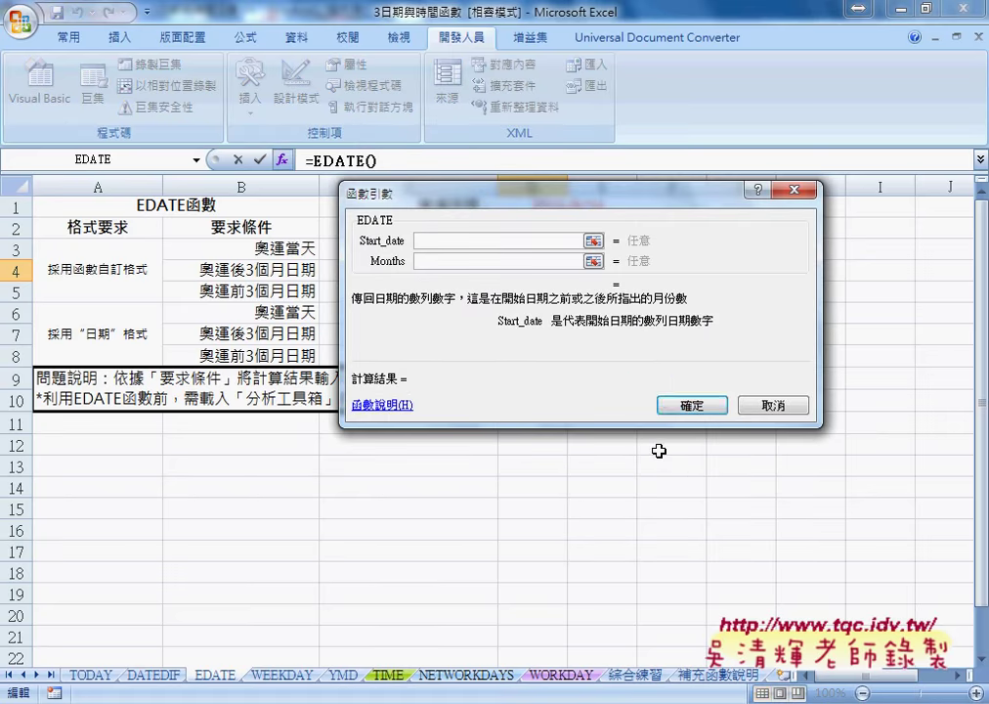
drag(594, 201, 594, 371)
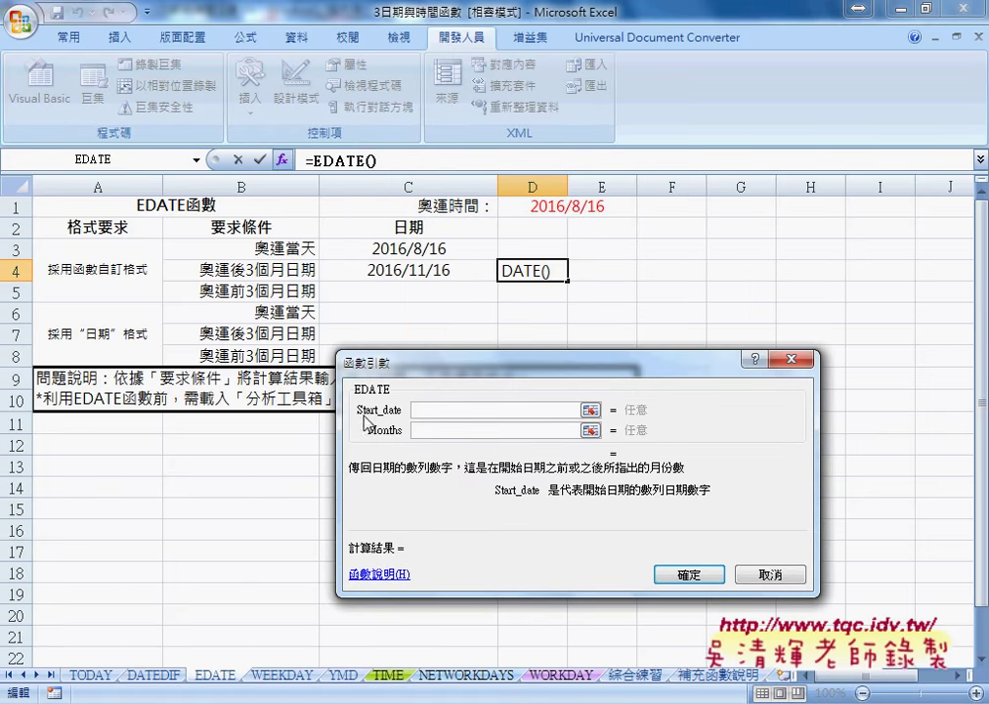
click(442, 252)
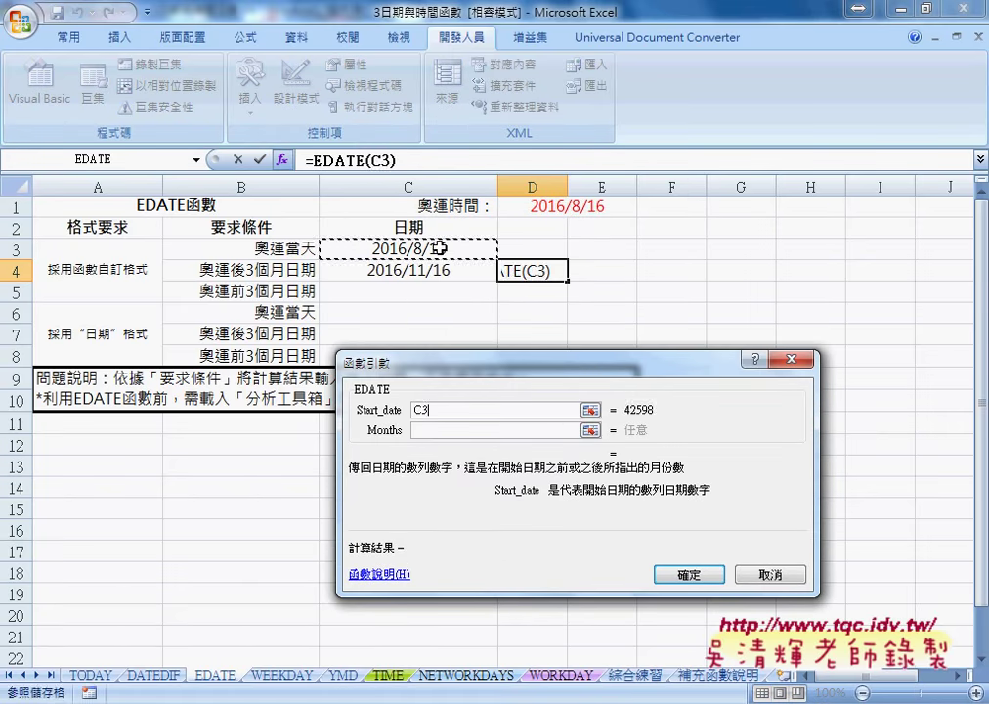
click(427, 431)
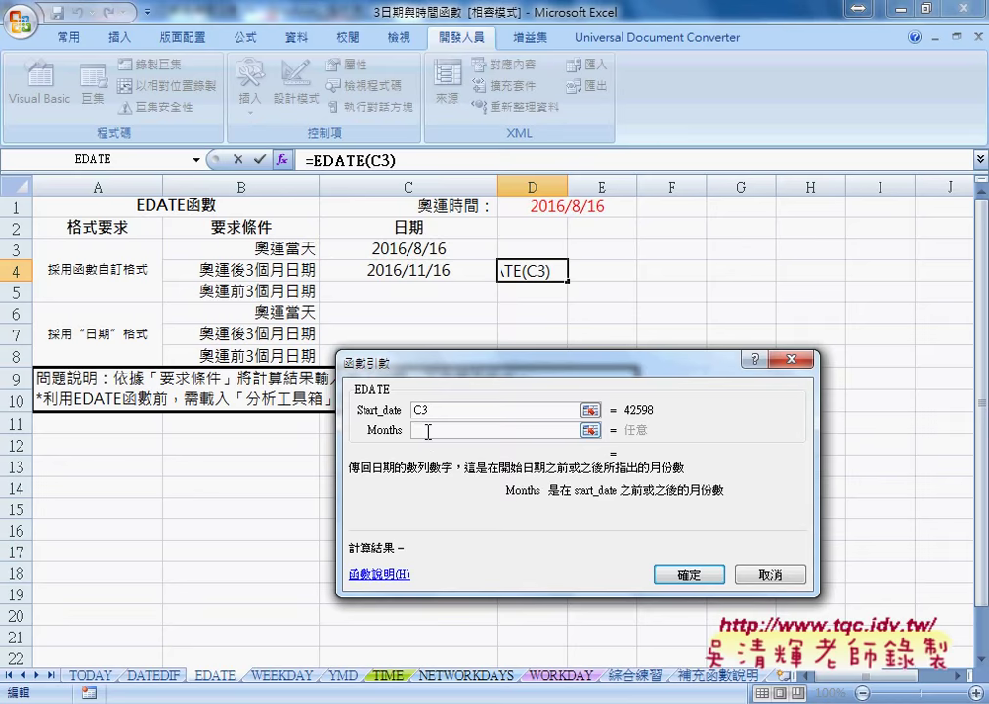
text(3)
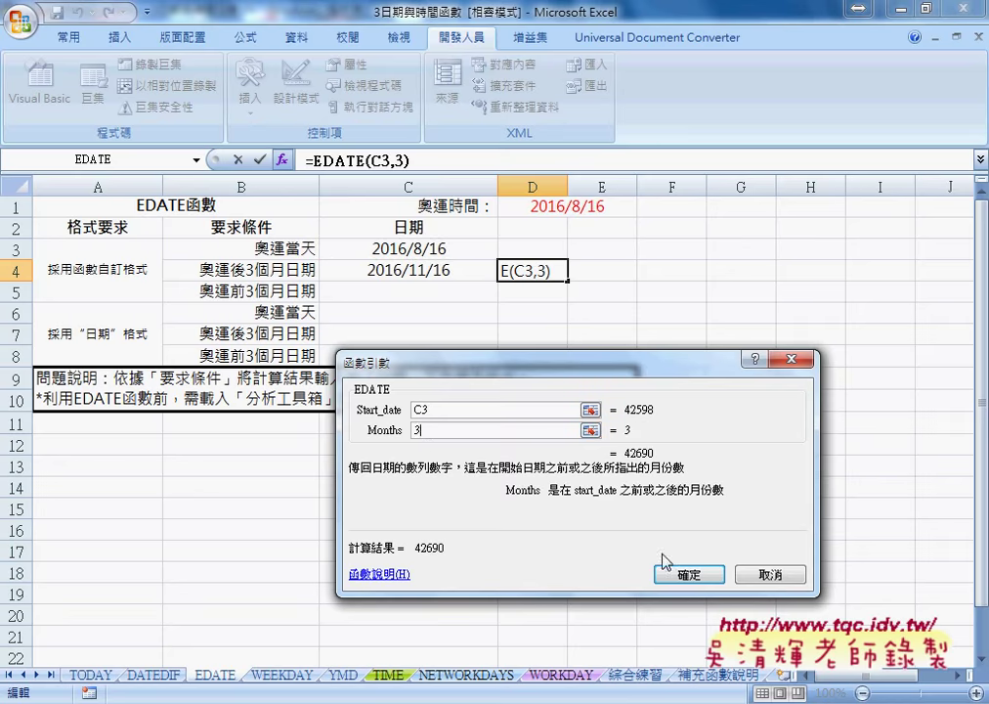
click(689, 572)
Step: Widen column D and format D4 as a Date so it shows 2016/11/16
drag(568, 187, 616, 187)
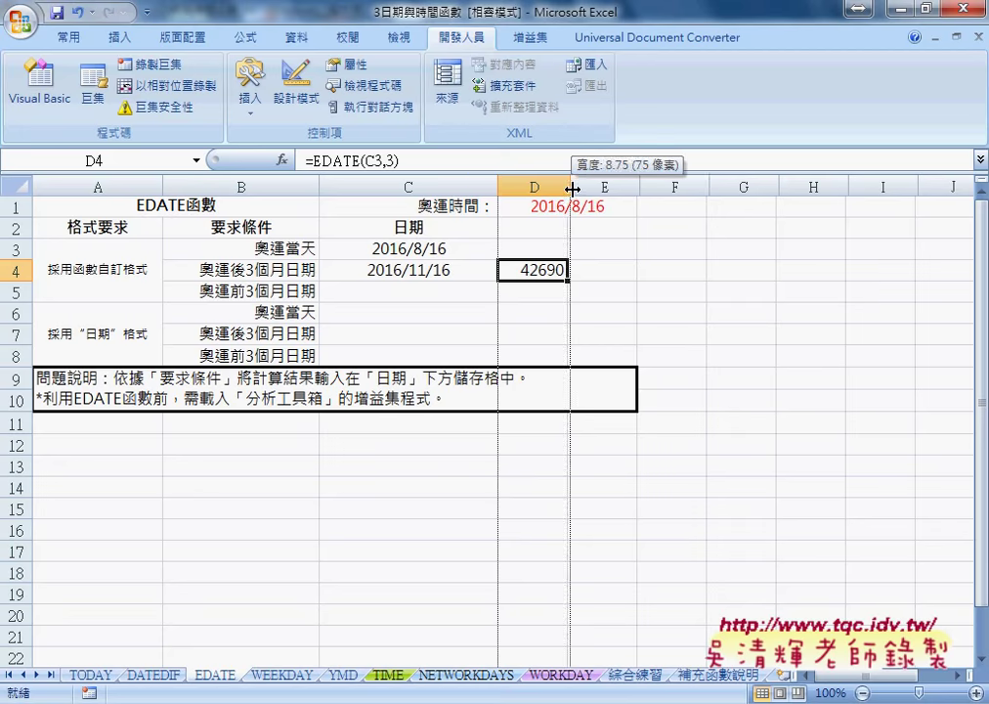
right_click(579, 283)
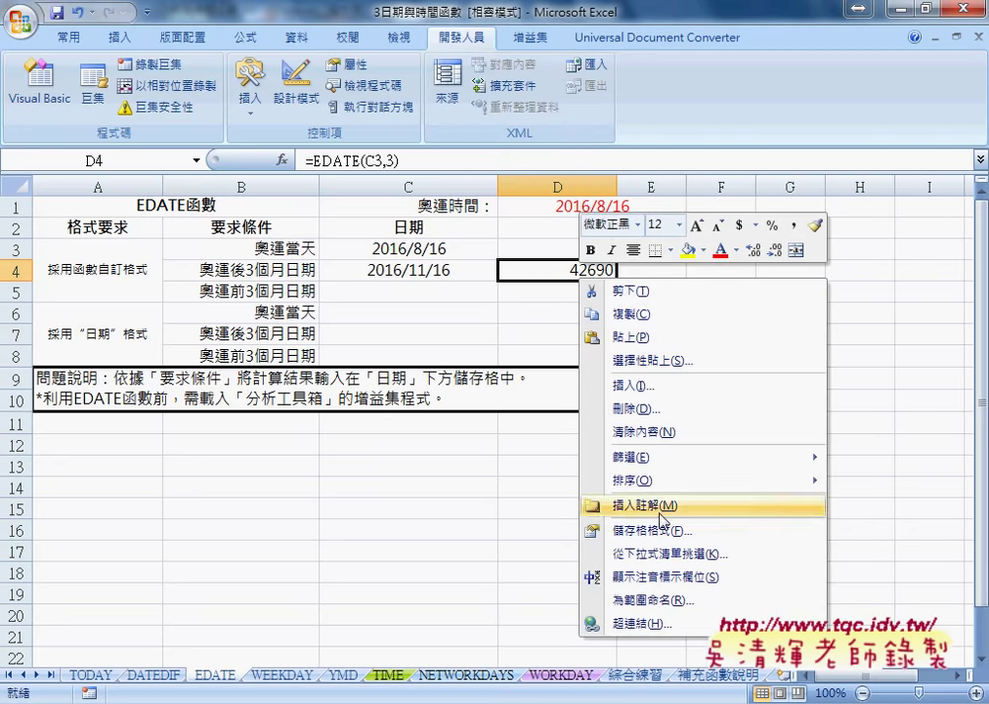
click(592, 531)
click(471, 412)
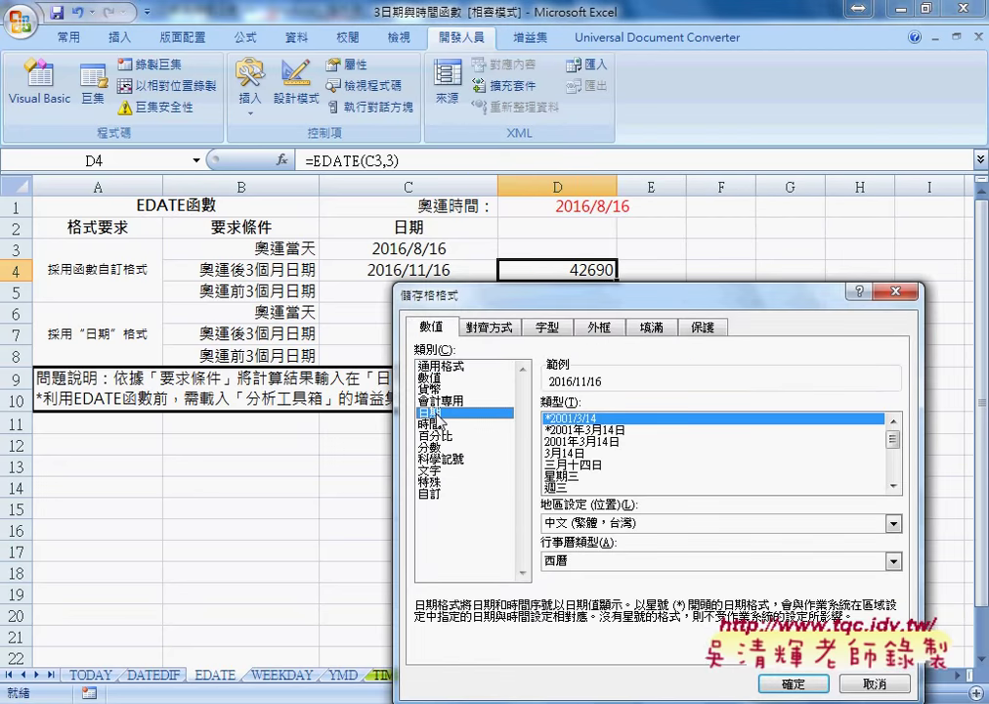
click(788, 681)
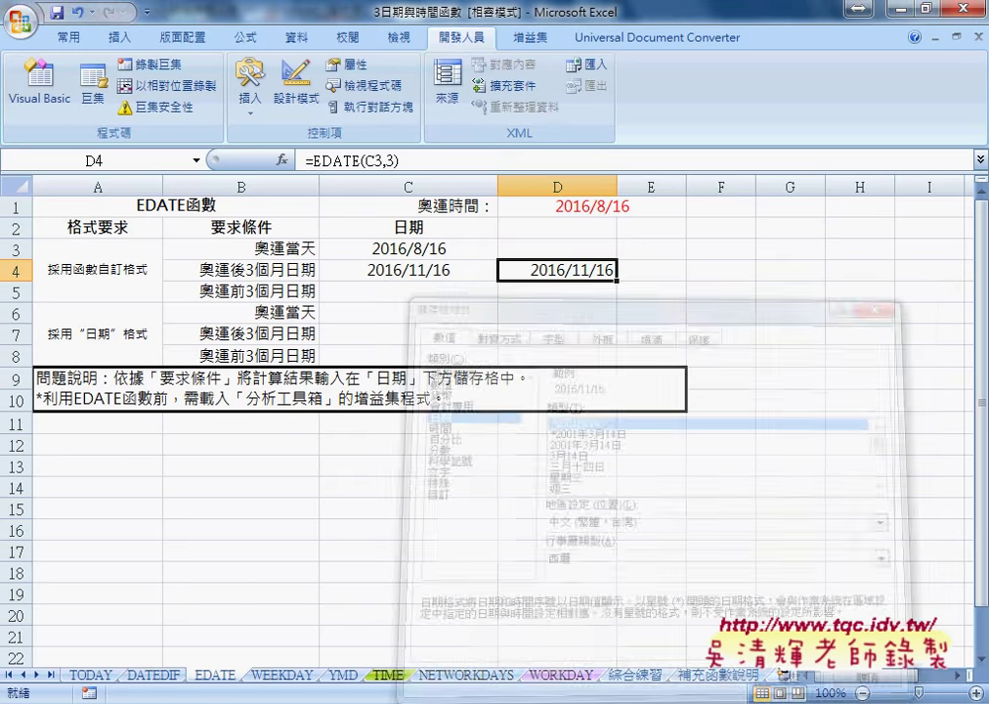
click(462, 278)
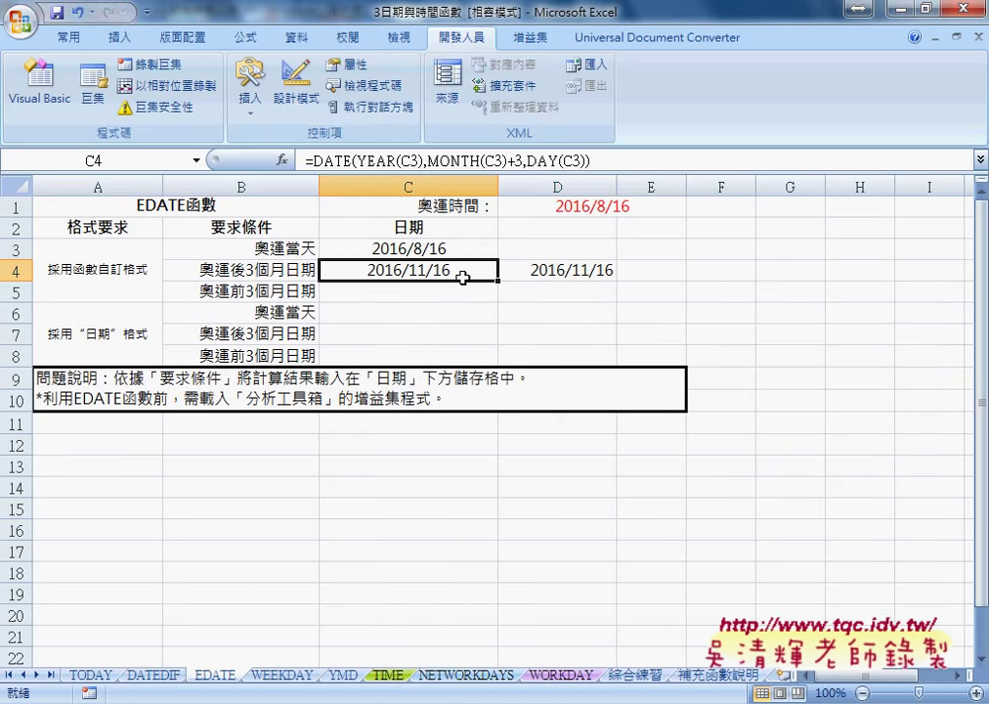
click(546, 267)
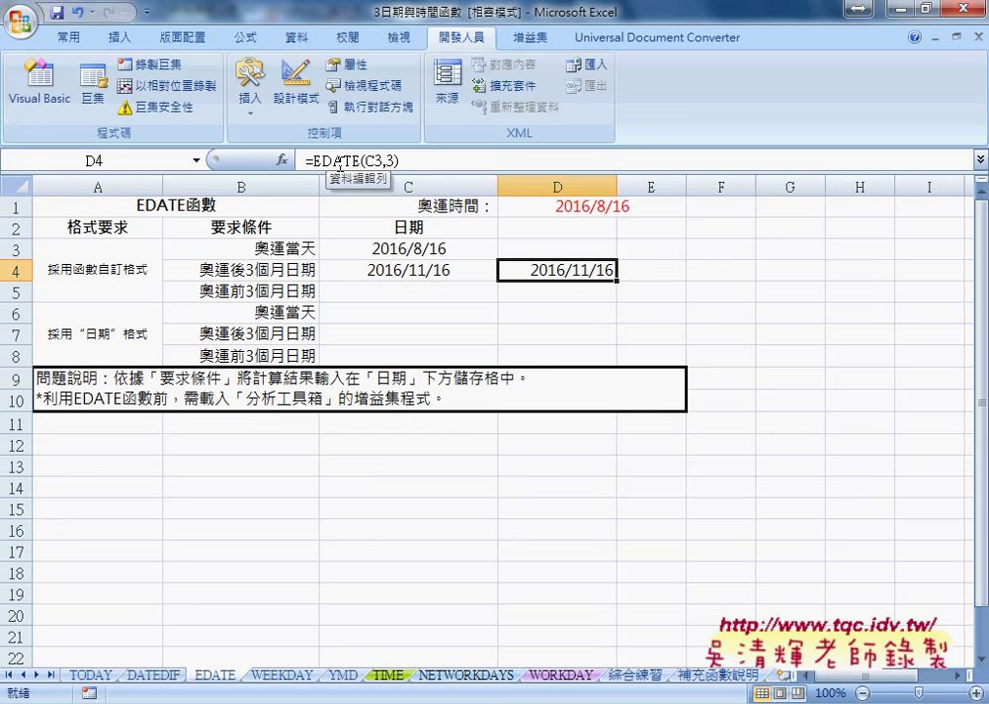
click(399, 290)
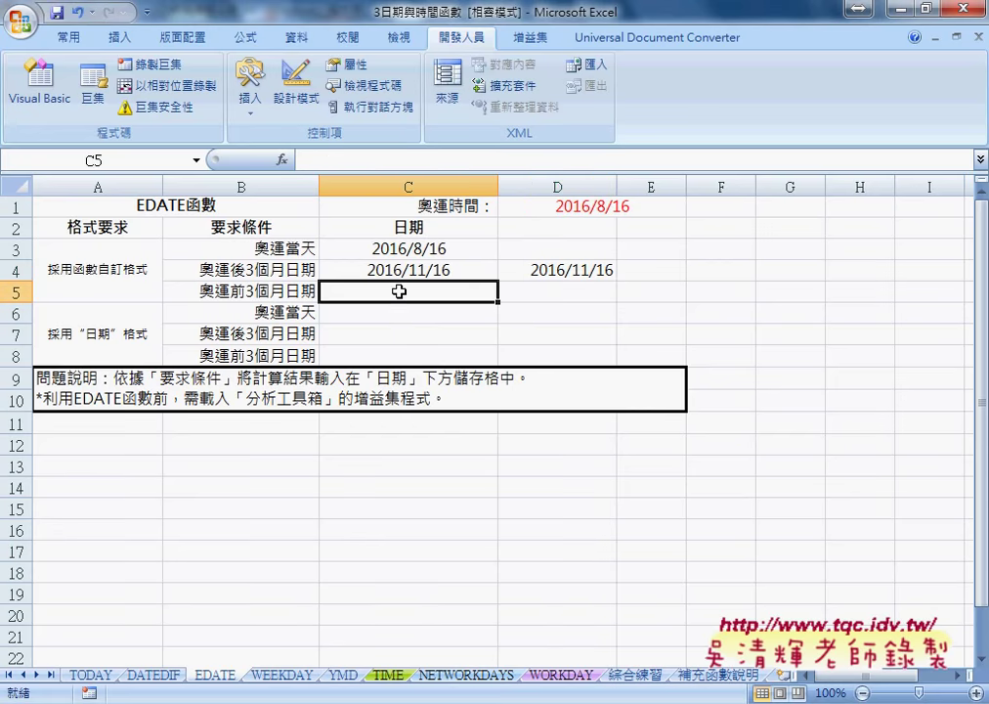
Step: Copy C4's DATE formula text from the formula bar
click(278, 274)
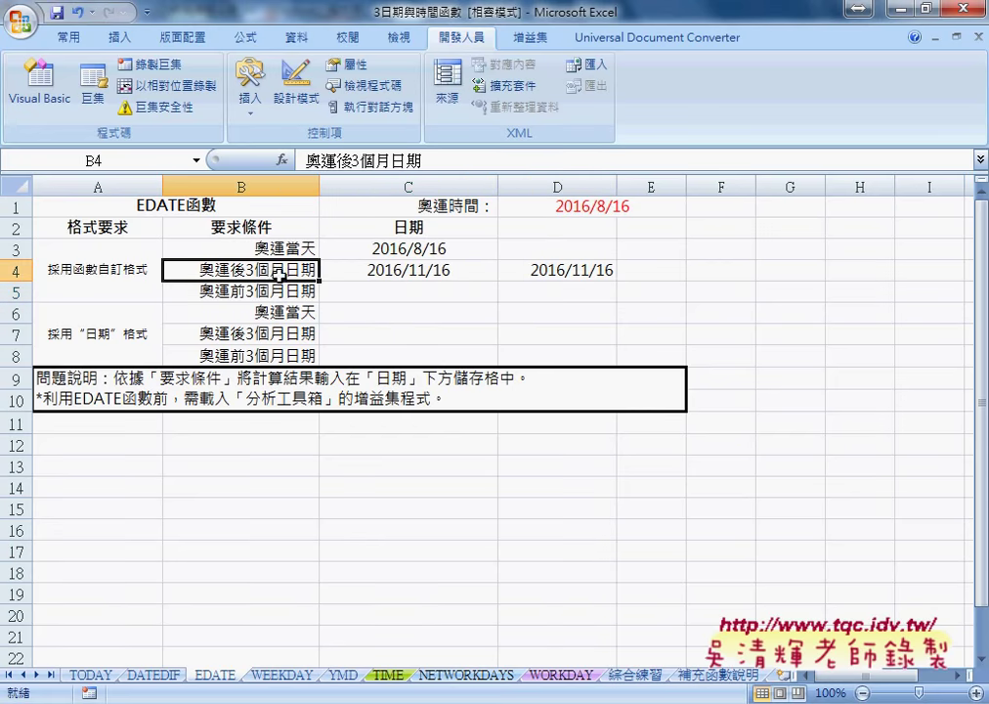
click(368, 292)
click(347, 272)
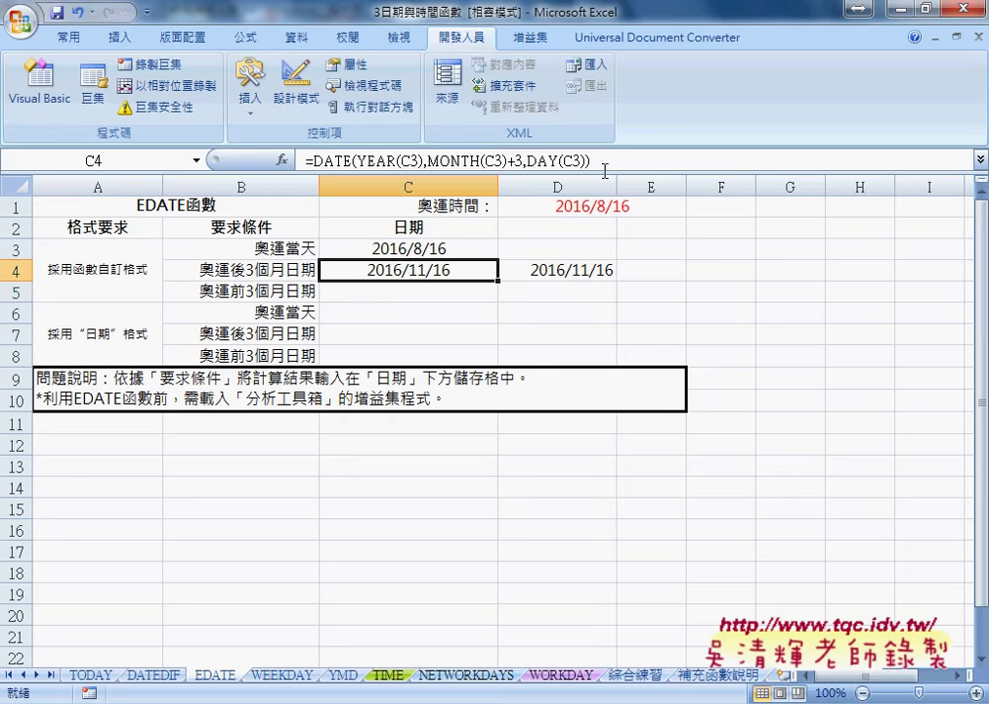
drag(605, 171, 284, 164)
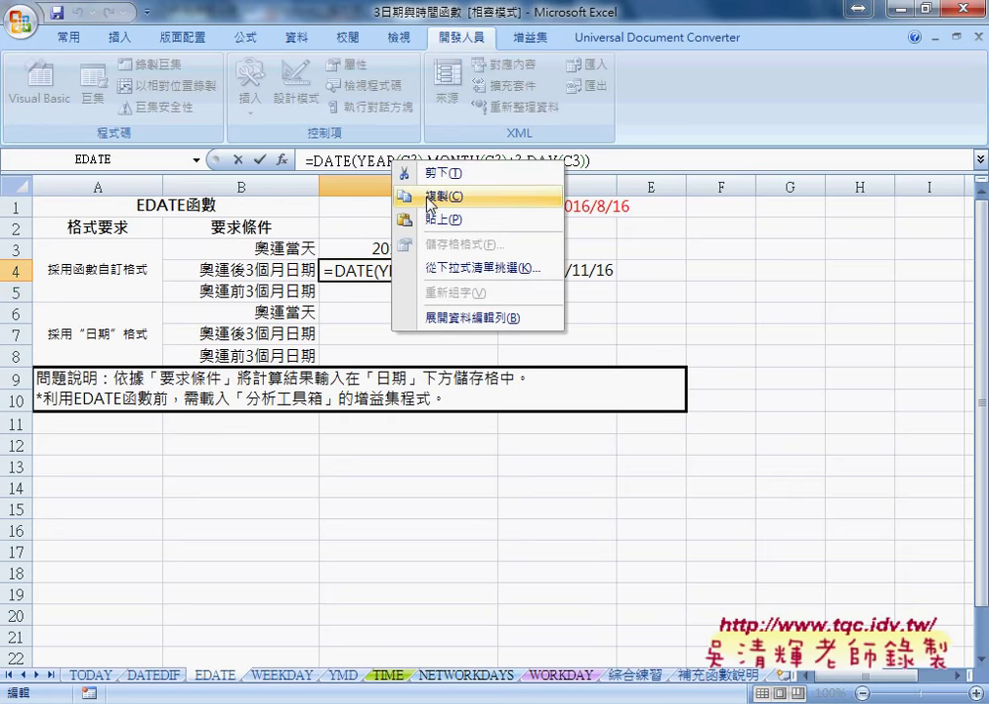
click(409, 196)
click(261, 159)
Step: Paste the formula into C5 and change +3 to -3, giving 2016/5/16
click(372, 288)
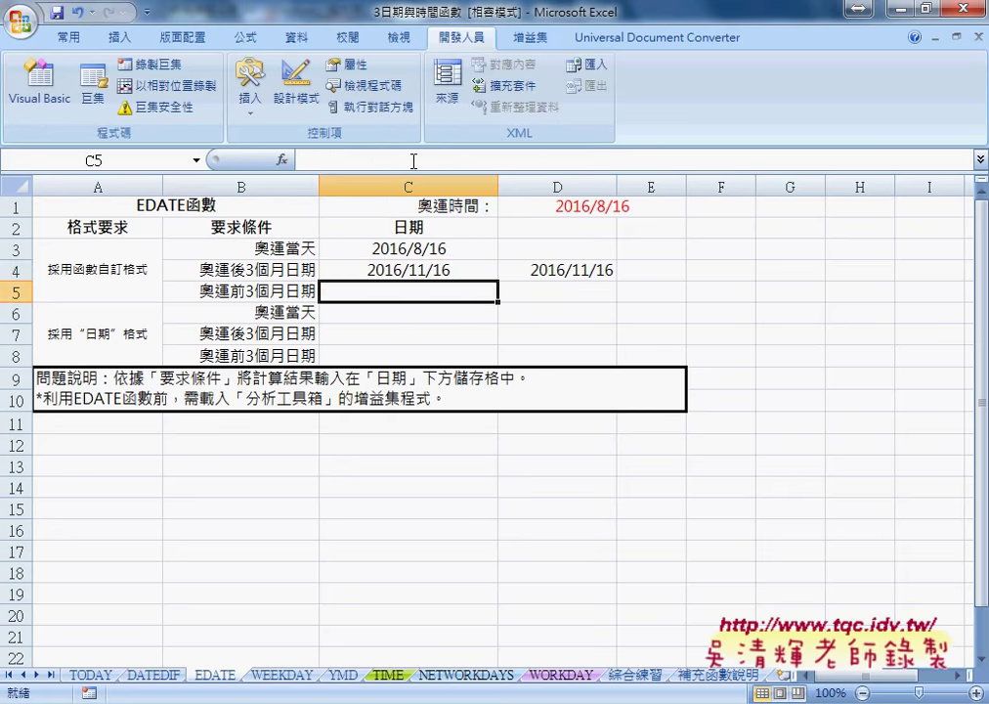
right_click(412, 159)
click(474, 219)
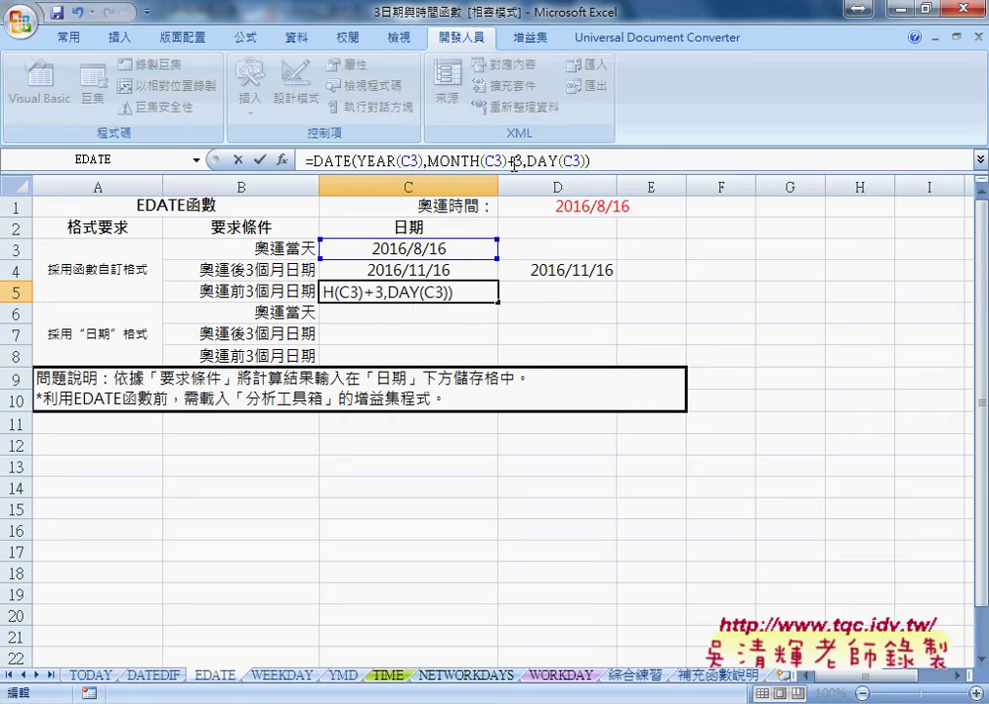
drag(507, 159, 515, 159)
text(-)
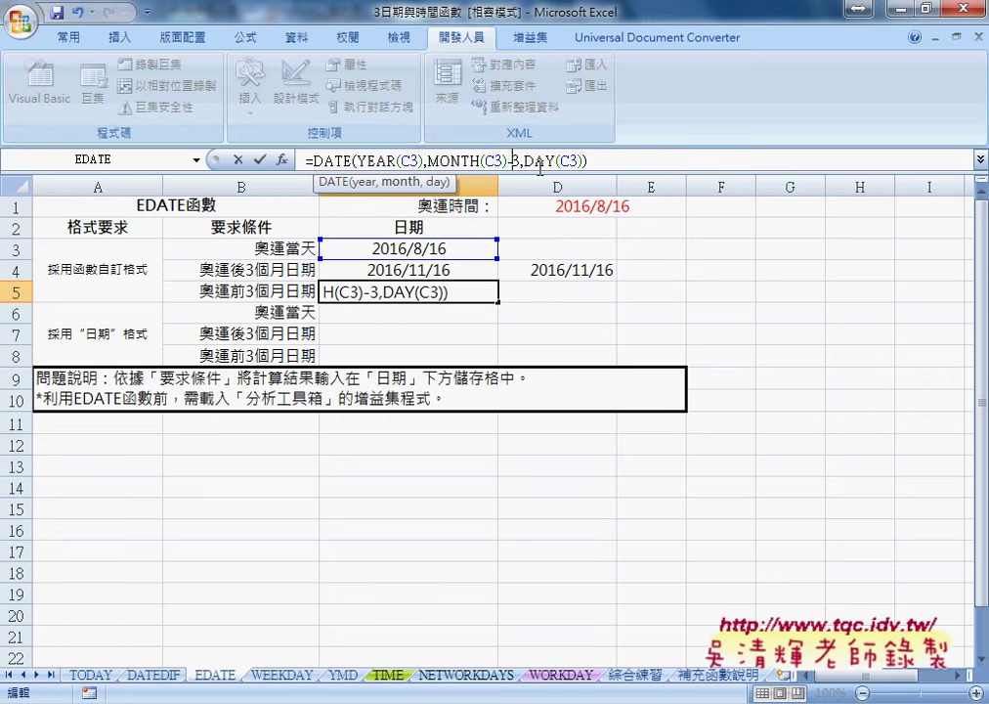
click(259, 158)
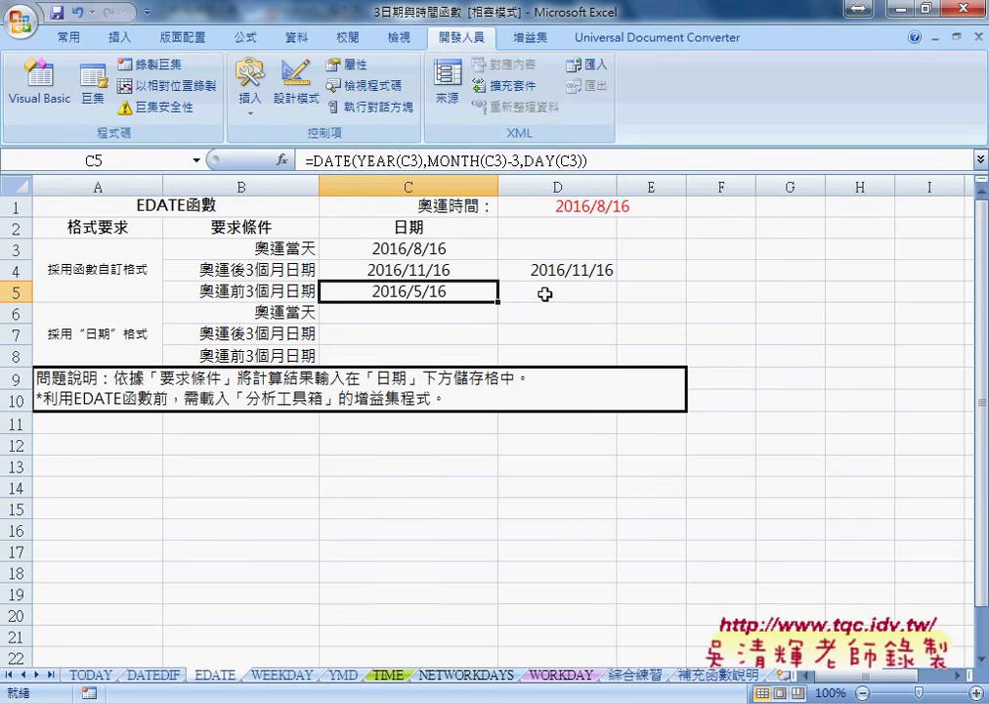
Step: Enter =EDATE(C3,-3) in D5 through Insert Function
click(544, 293)
click(281, 159)
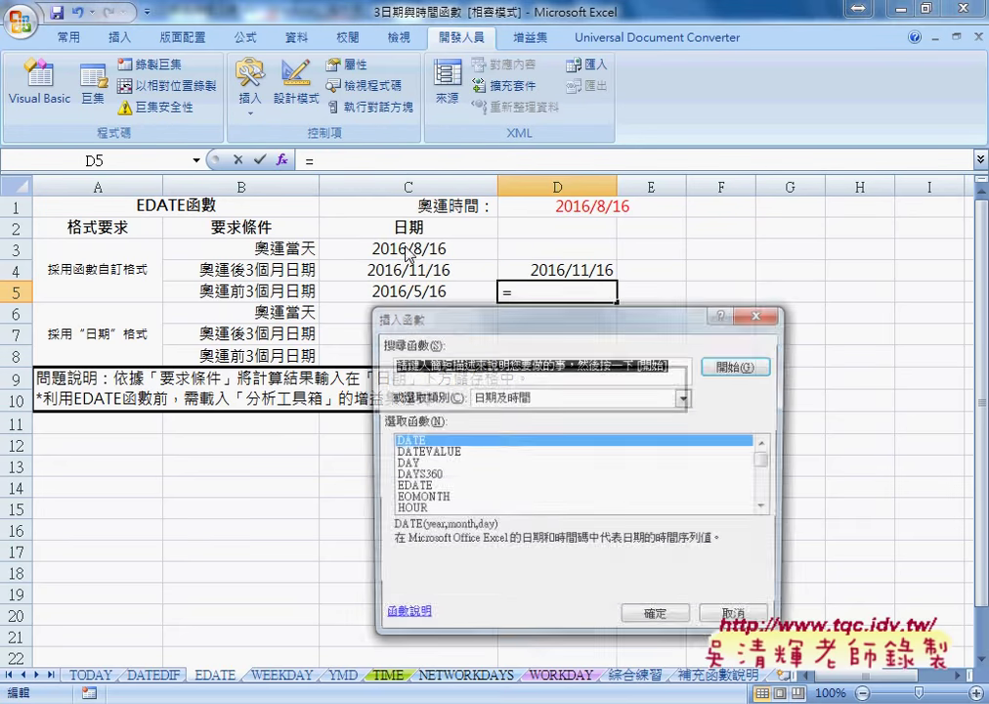
click(409, 487)
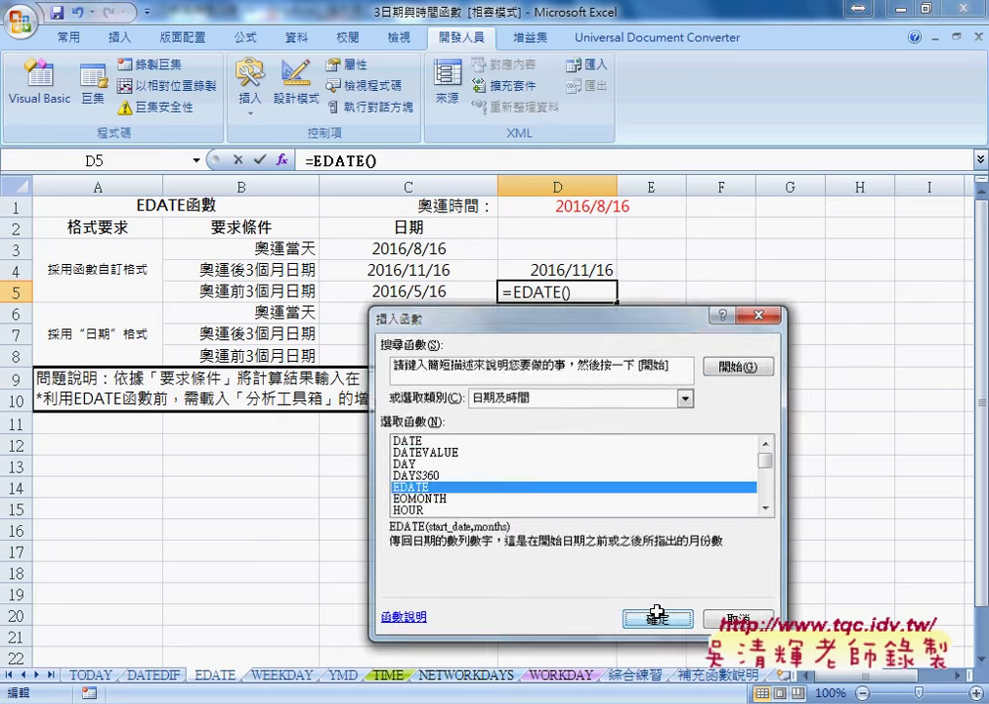
click(658, 619)
click(477, 245)
click(476, 430)
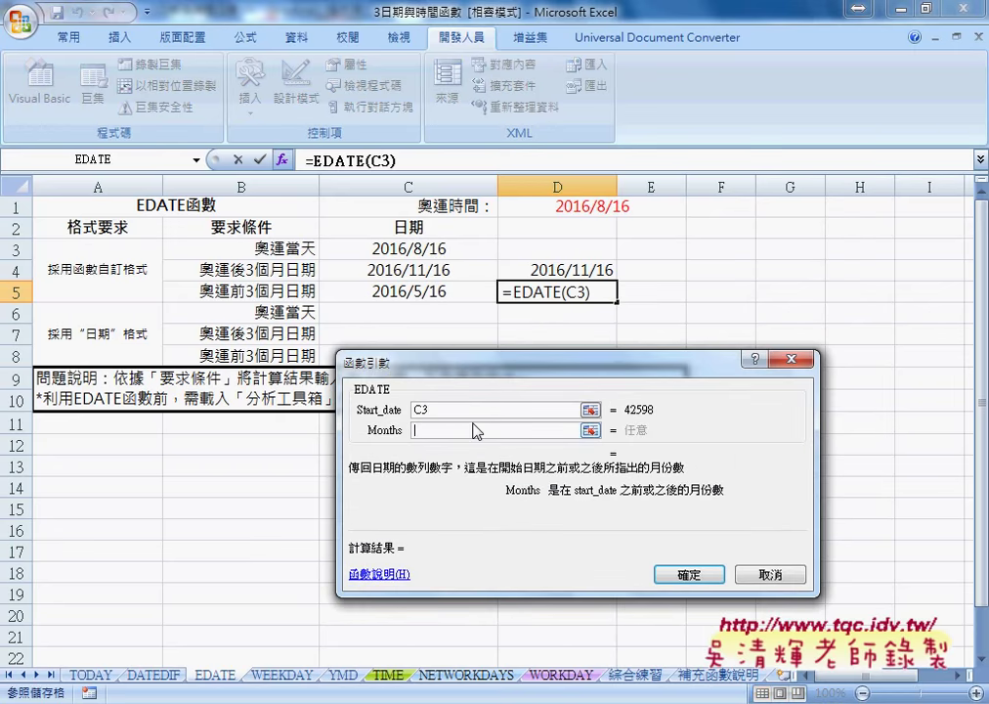
text(-3)
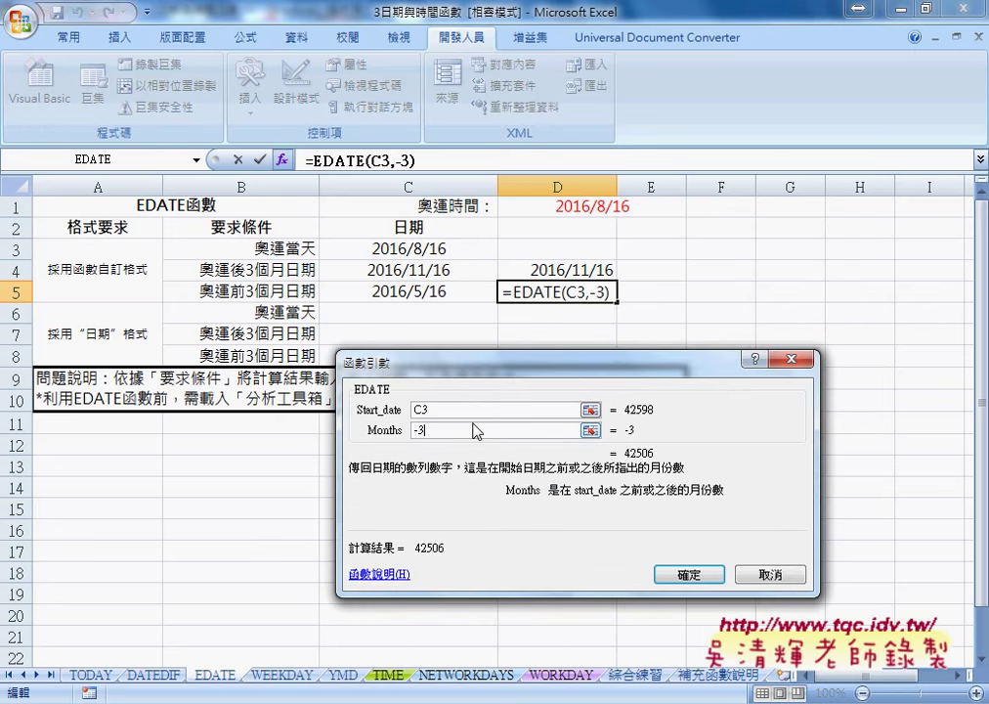
click(686, 574)
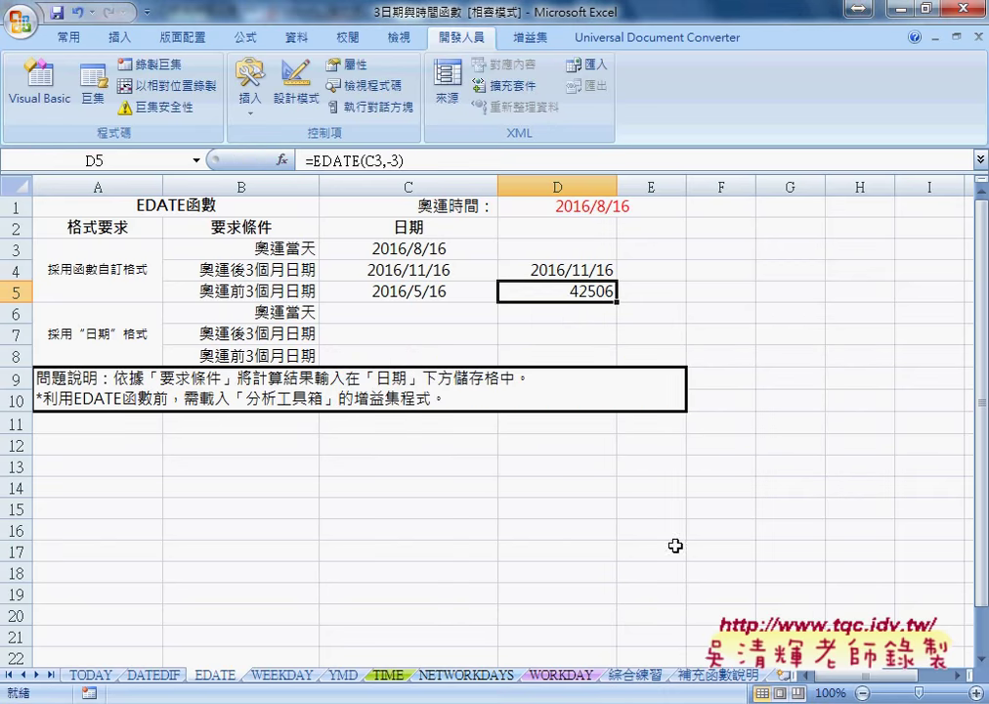
Step: Format D5 as a Date so it shows 2016/5/16
right_click(587, 291)
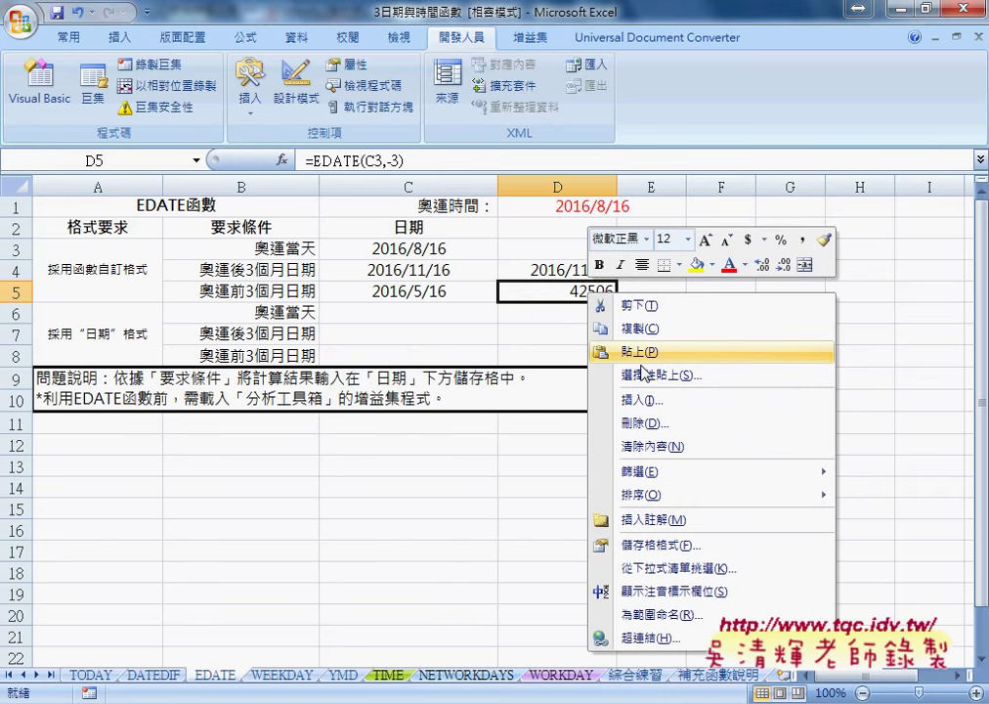
click(683, 543)
click(457, 412)
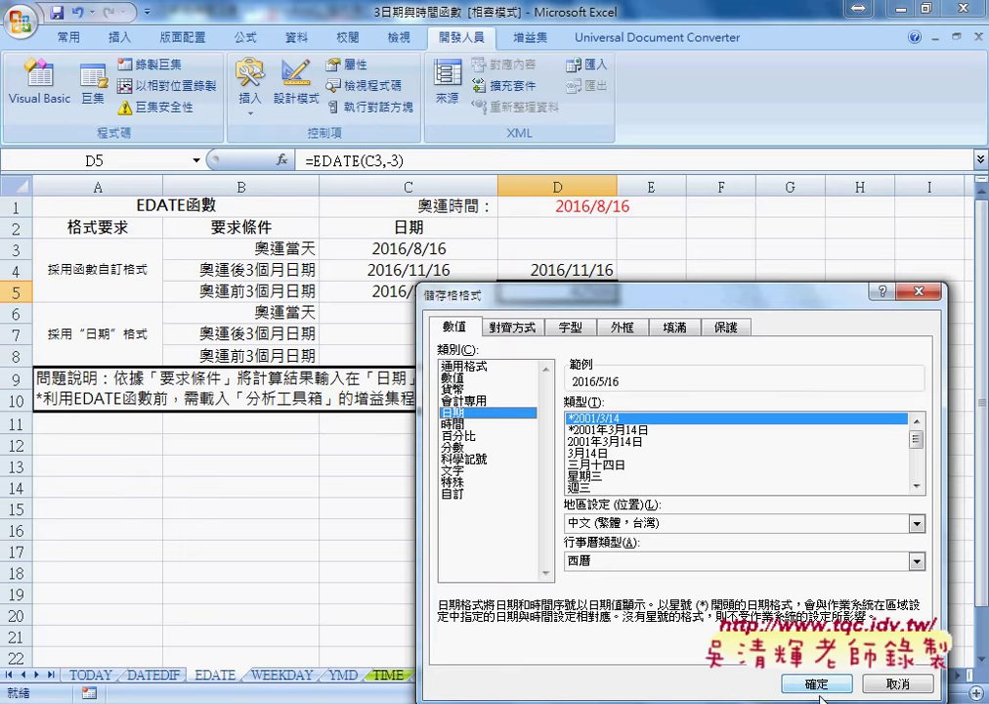
click(819, 684)
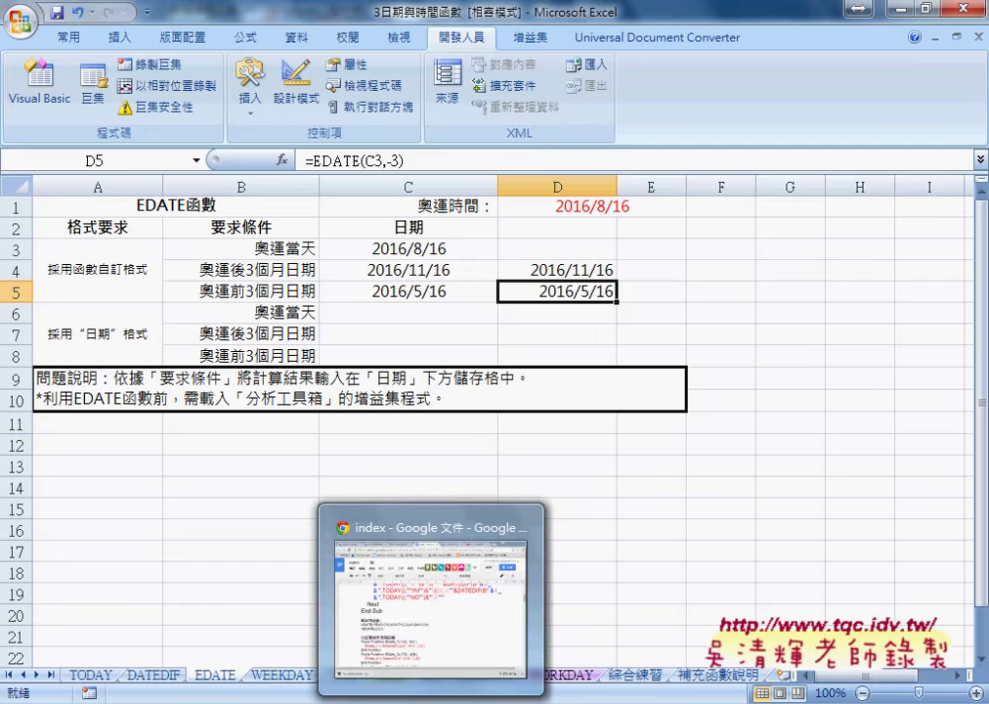
click(431, 702)
scroll(469, 360, down, 1)
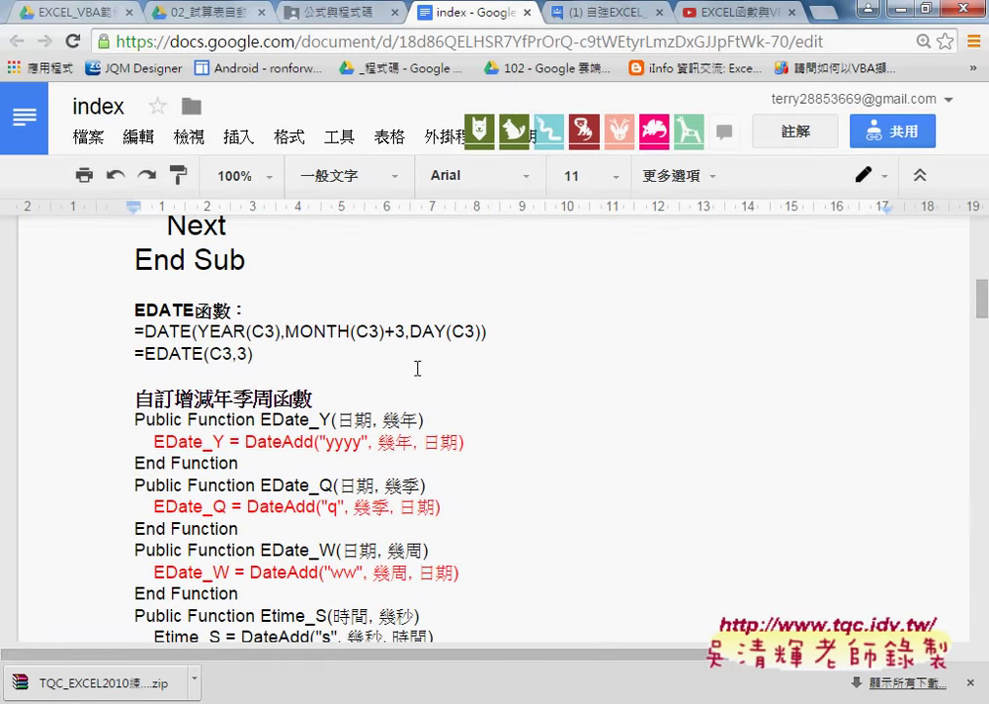
scroll(283, 391, down, 1)
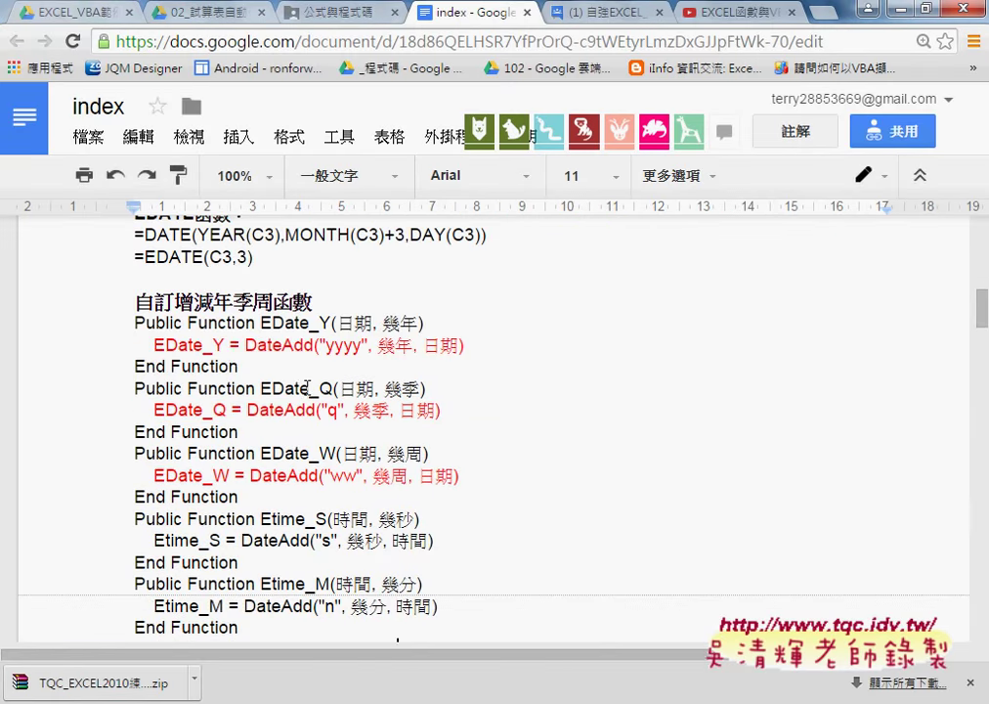
drag(246, 344, 315, 344)
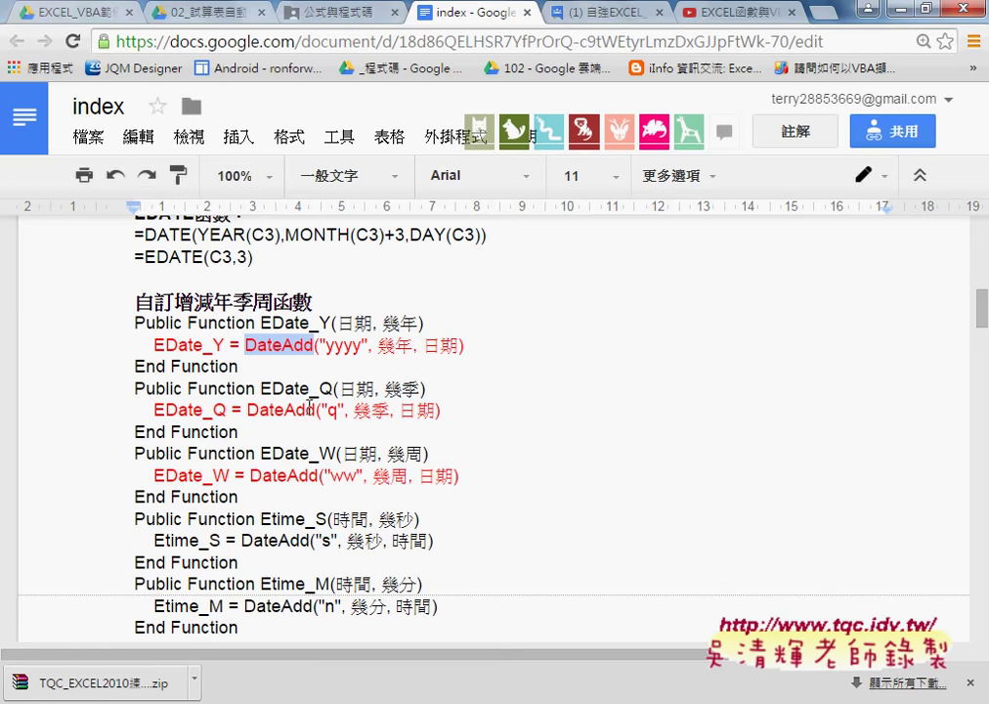
click(338, 323)
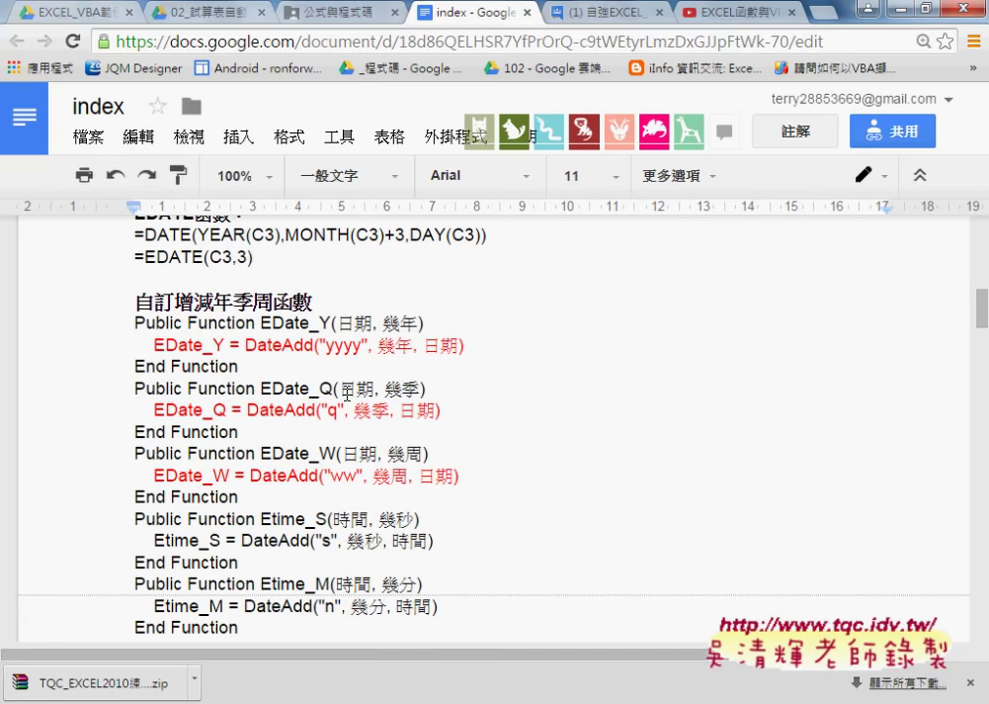
click(404, 454)
scroll(404, 451, down, 2)
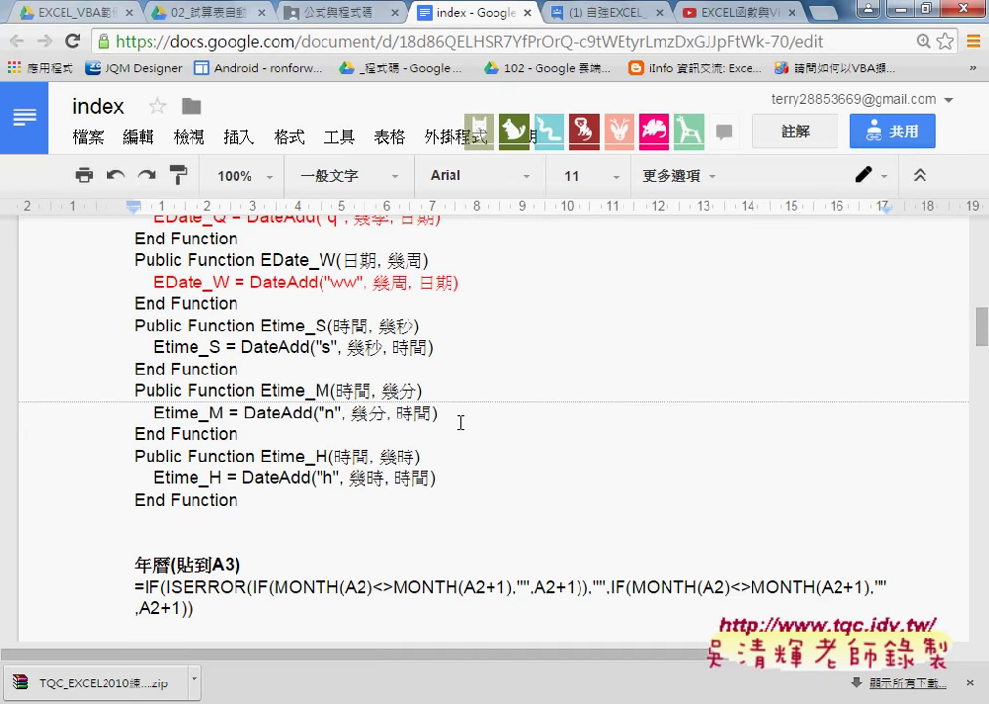
scroll(460, 423, up, 1)
scroll(460, 422, up, 1)
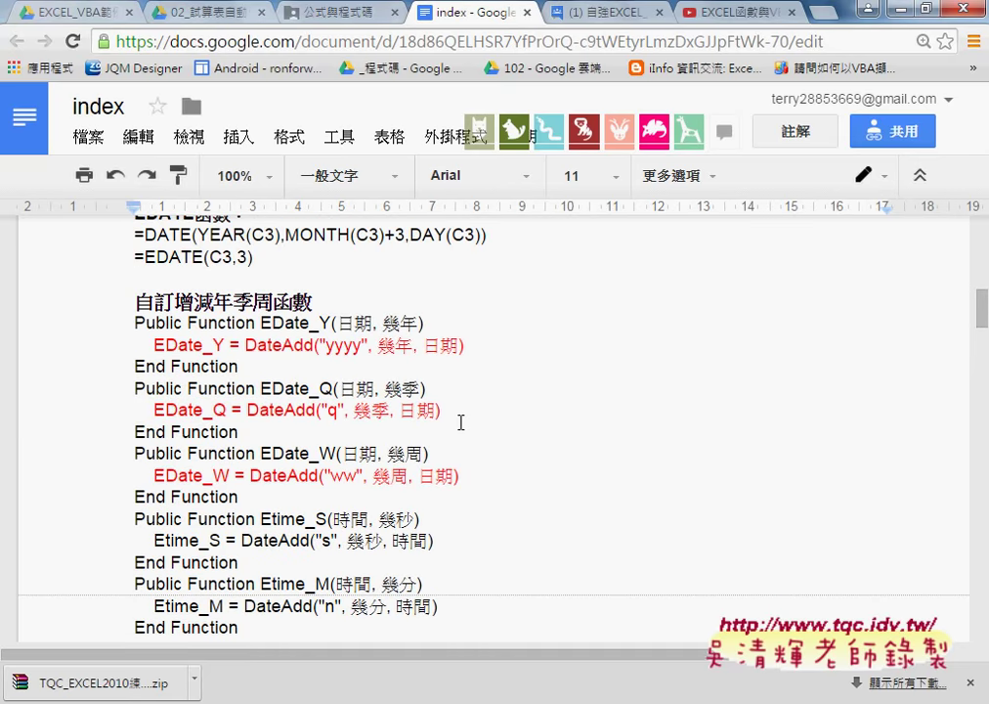
click(920, 10)
click(415, 269)
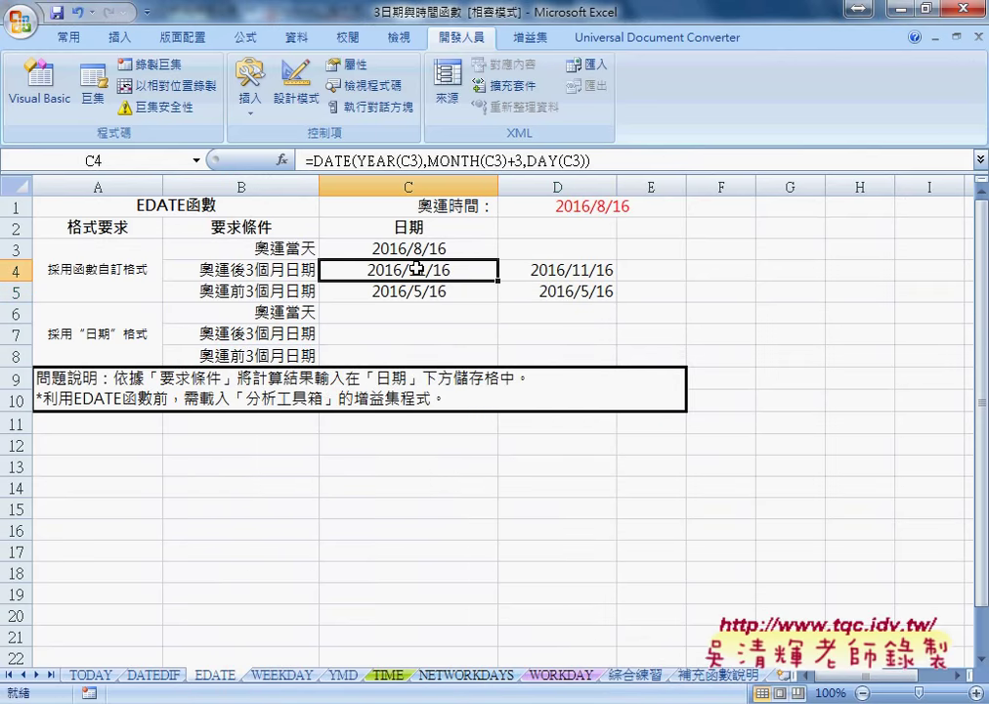
Step: Review C4's DATE formula and compare the 3-year, 3-quarter and 3-week labels in B12:B19 with B4:B5
click(330, 166)
click(282, 159)
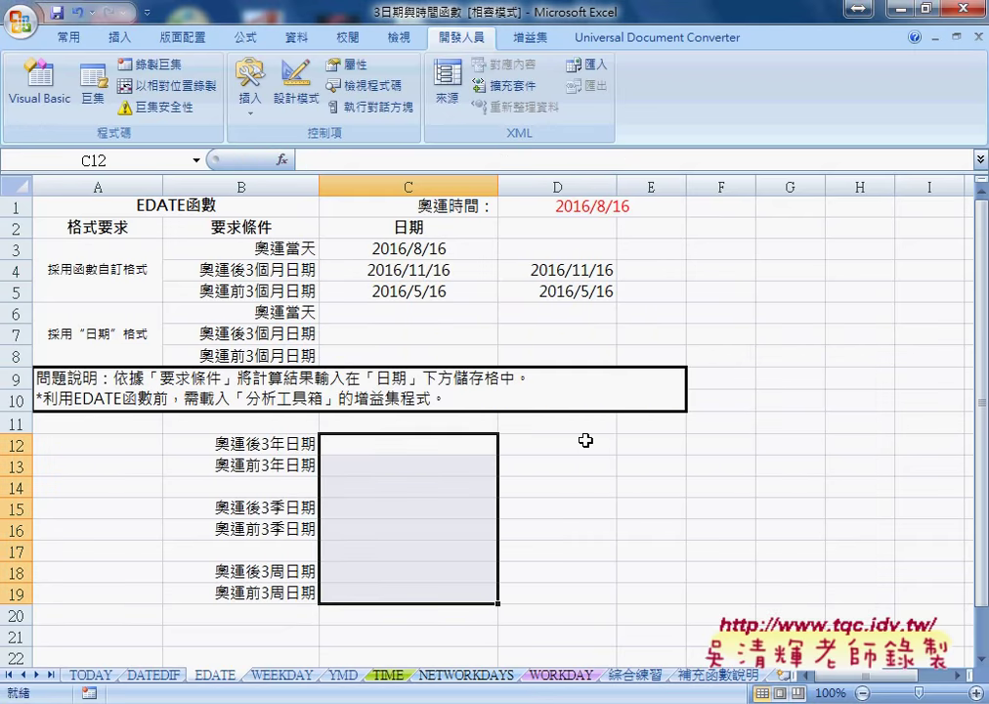
drag(223, 269, 227, 291)
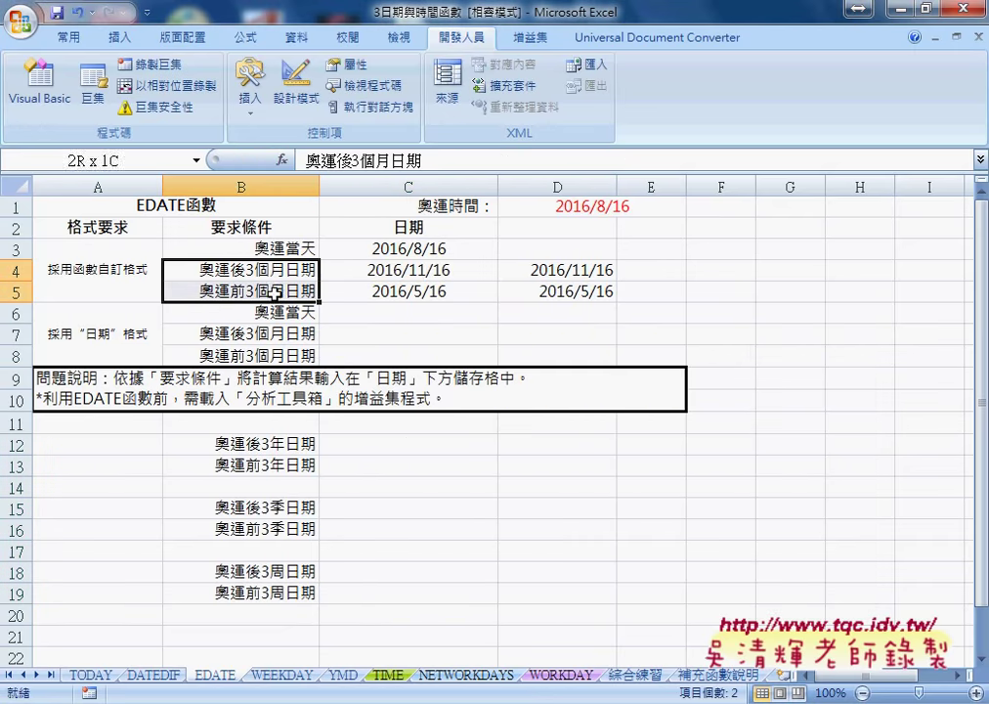
drag(246, 444, 245, 467)
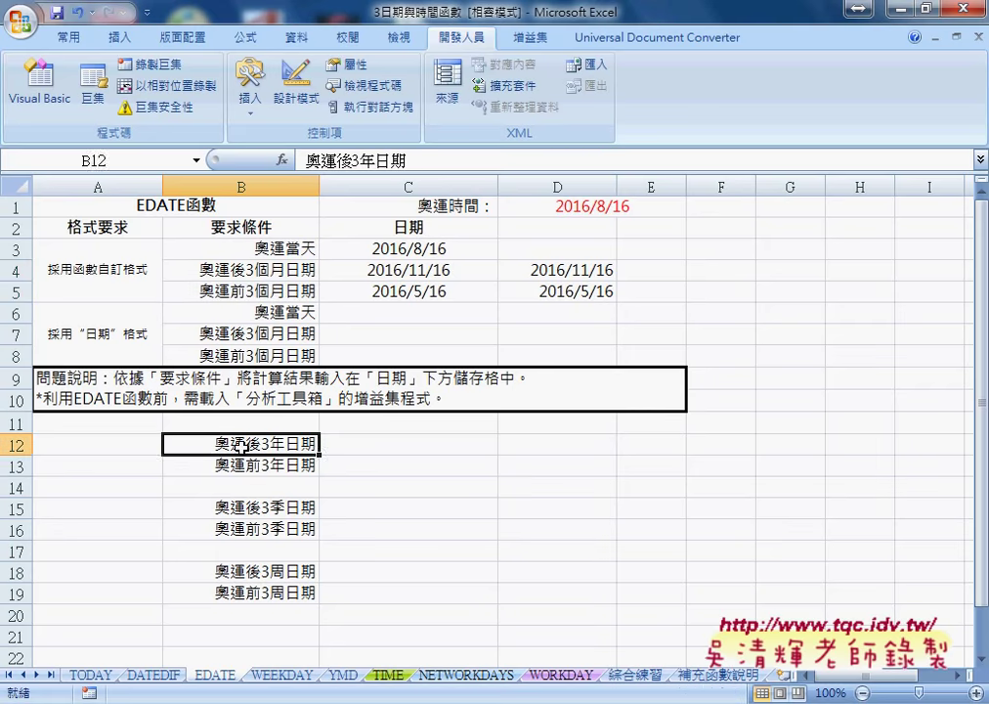
mouse_move(198, 508)
mouse_down()
mouse_move(254, 531)
mouse_move(260, 591)
mouse_up()
drag(276, 446, 277, 463)
click(279, 510)
click(279, 576)
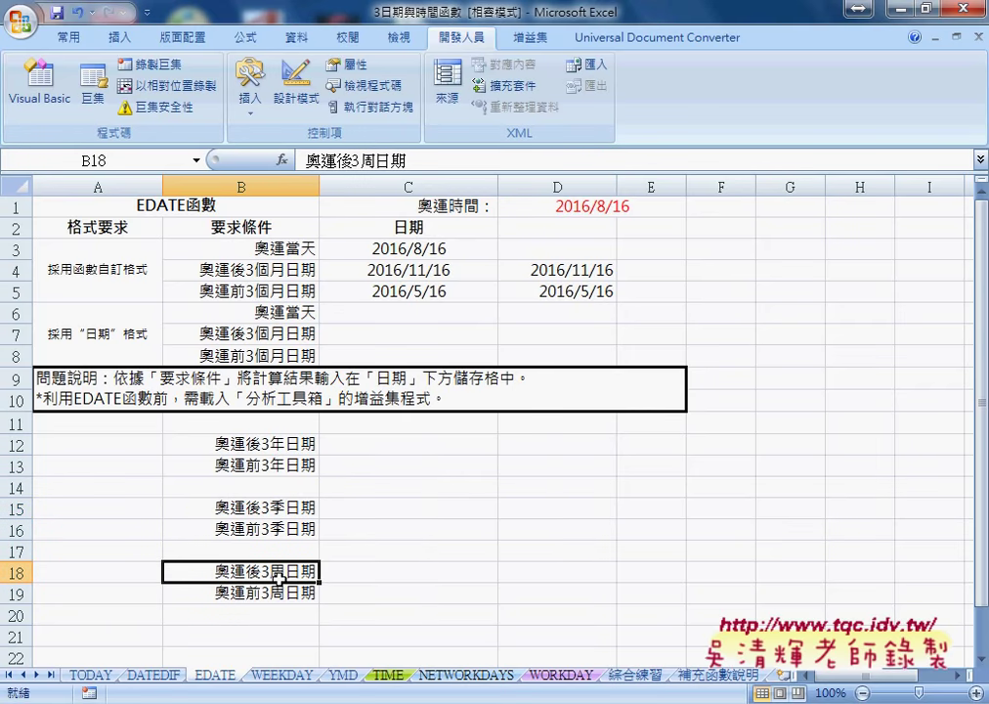
click(272, 444)
click(271, 510)
click(272, 576)
click(409, 446)
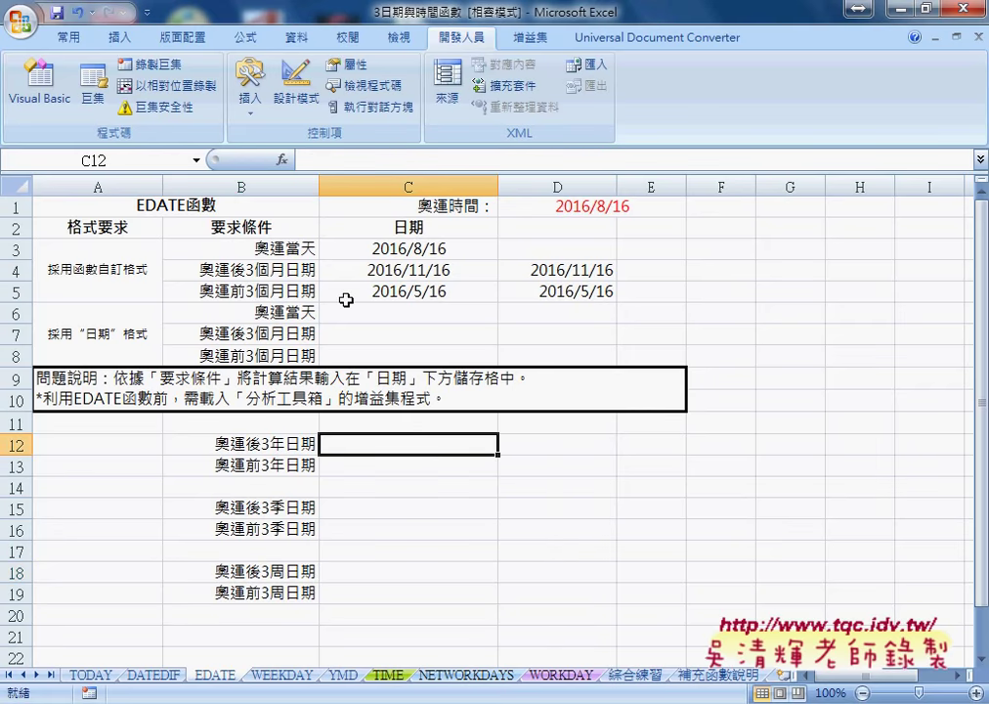
Step: Enter =EDate_Y(C3,3) in C12 from the 使用者定義 category, showing 2019/8/16
click(282, 164)
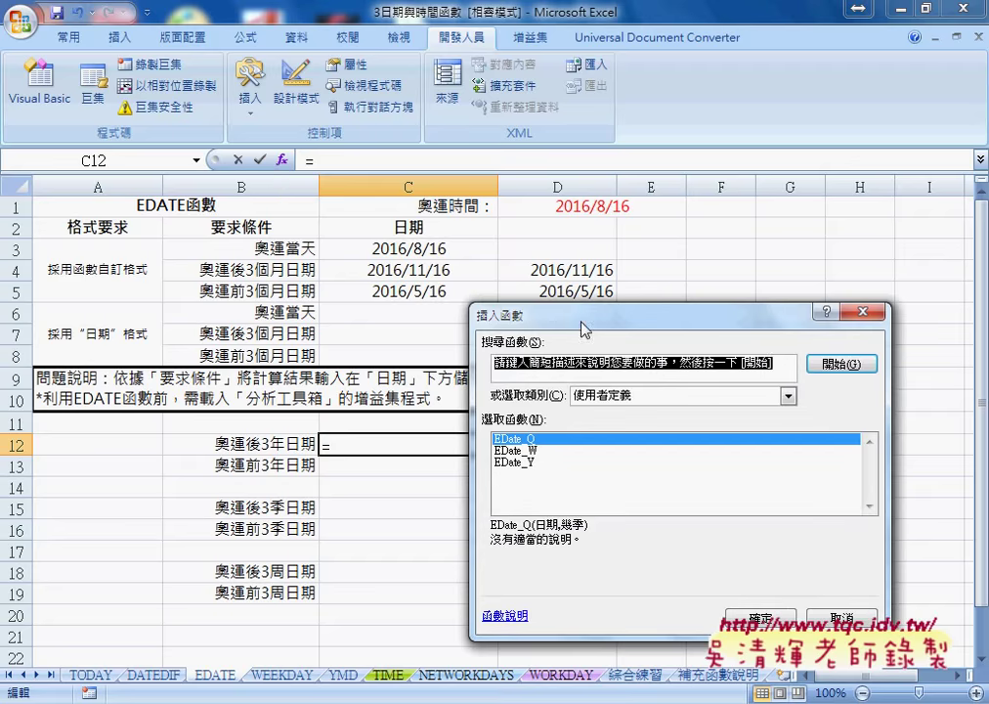
drag(508, 316, 244, 161)
click(412, 246)
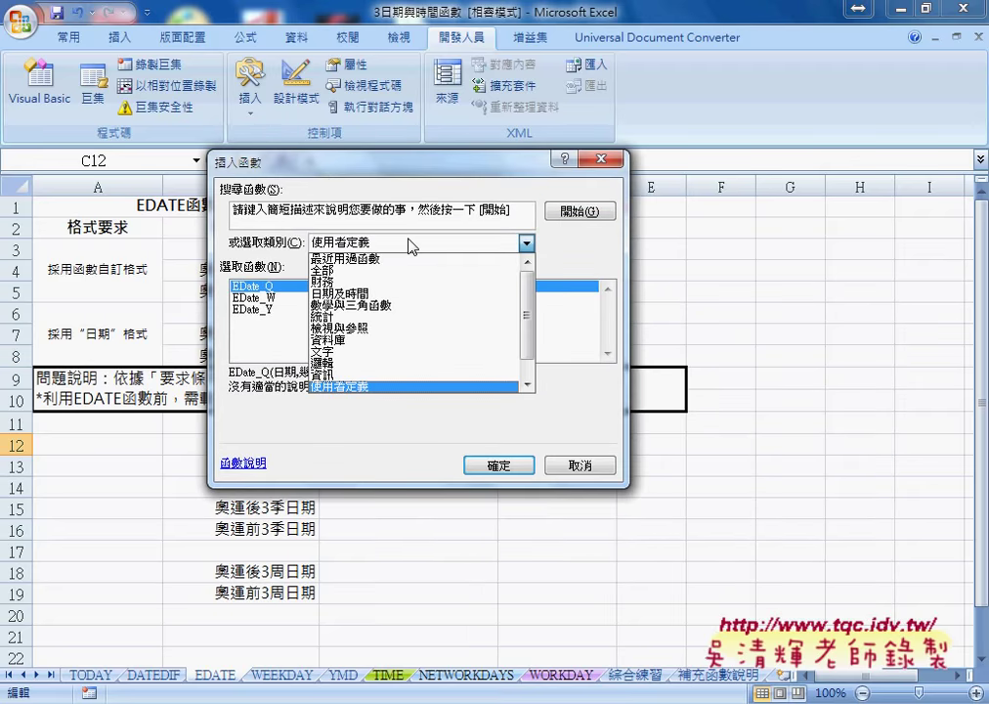
click(377, 387)
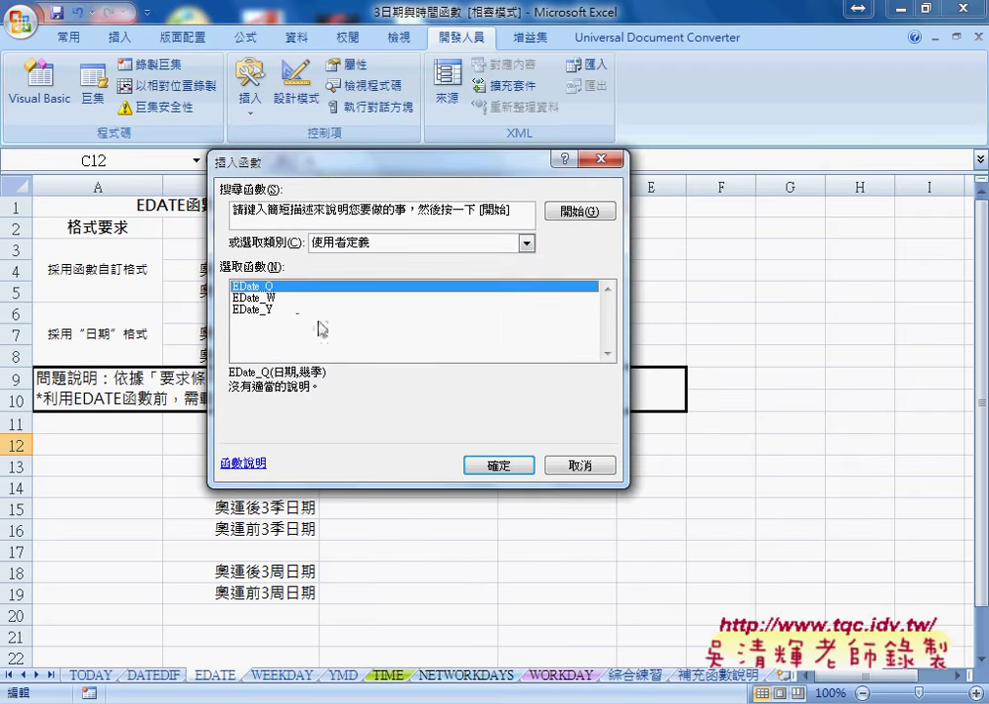
click(246, 310)
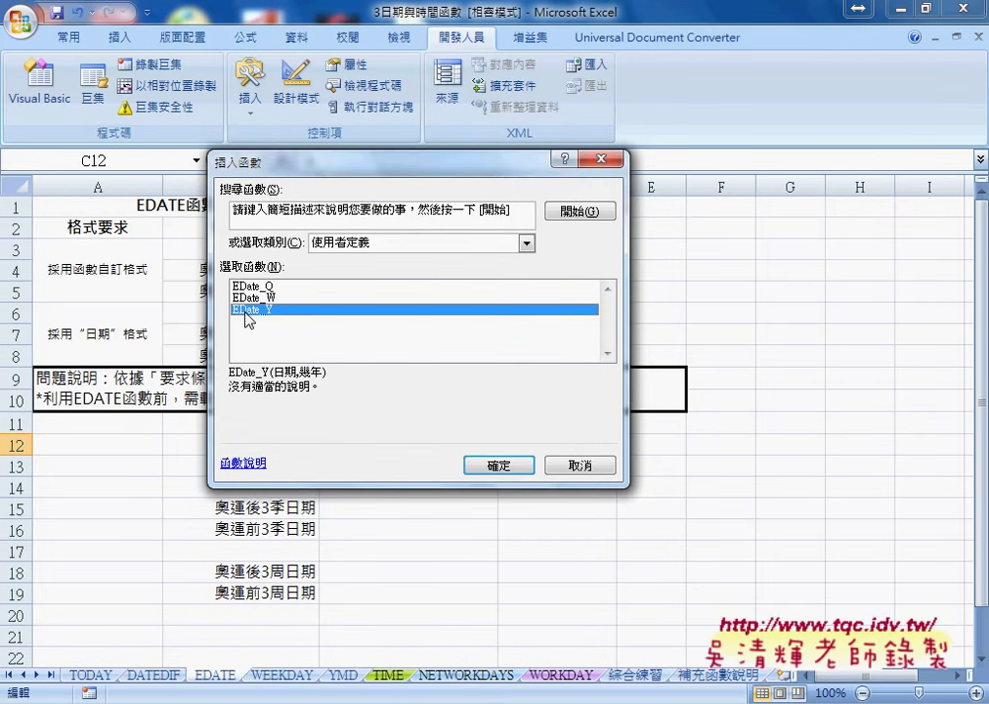
click(504, 468)
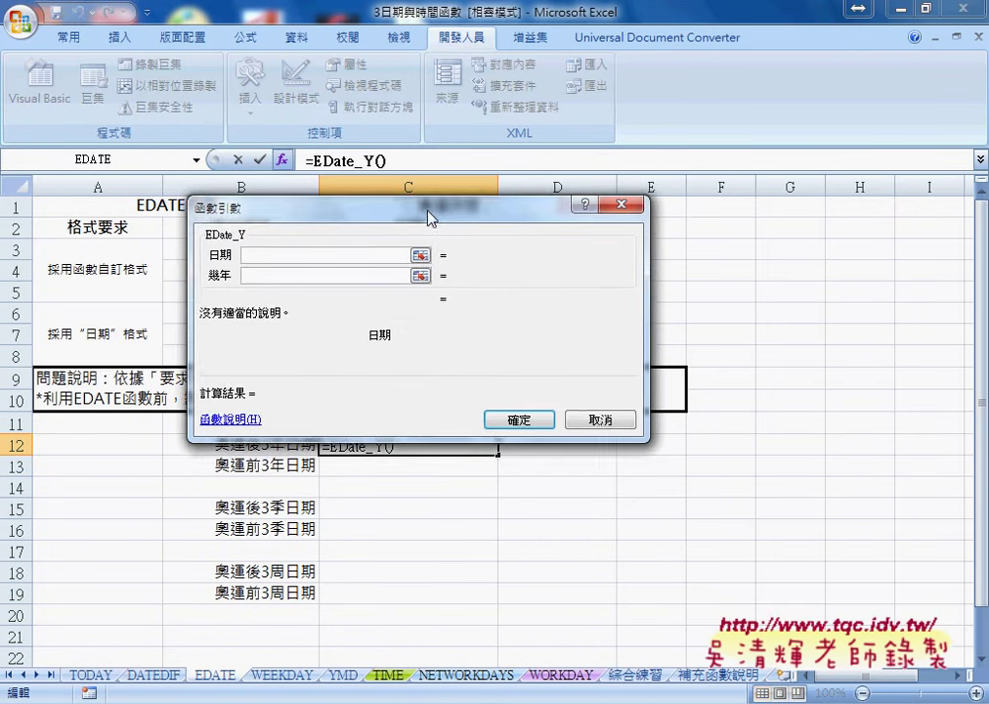
drag(428, 217, 703, 274)
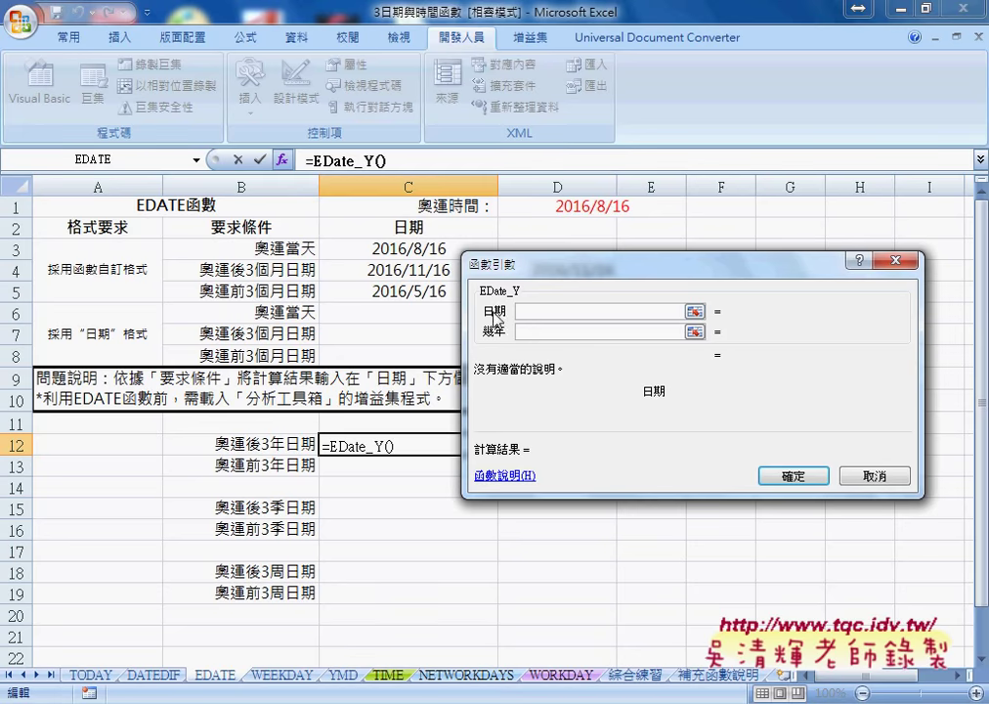
click(408, 249)
click(543, 332)
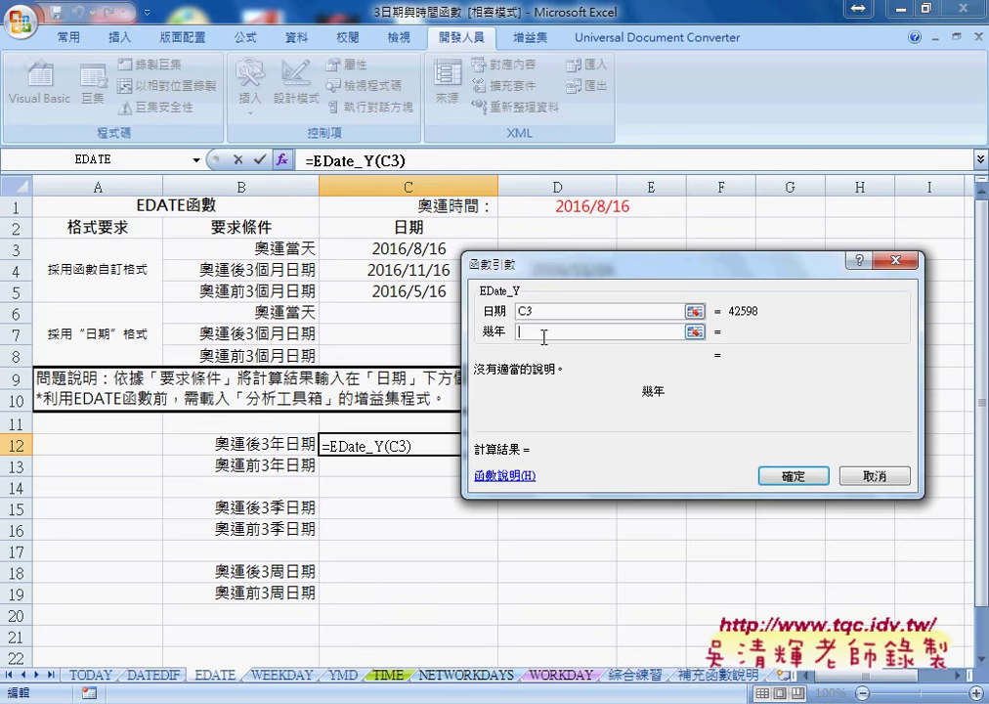
text(3)
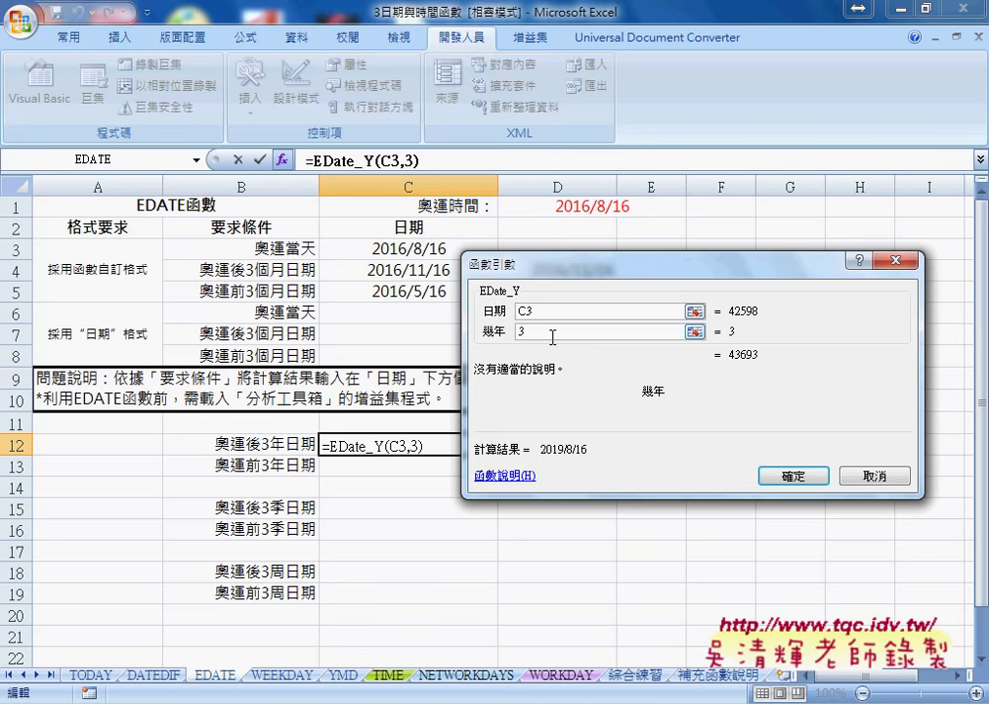
click(782, 476)
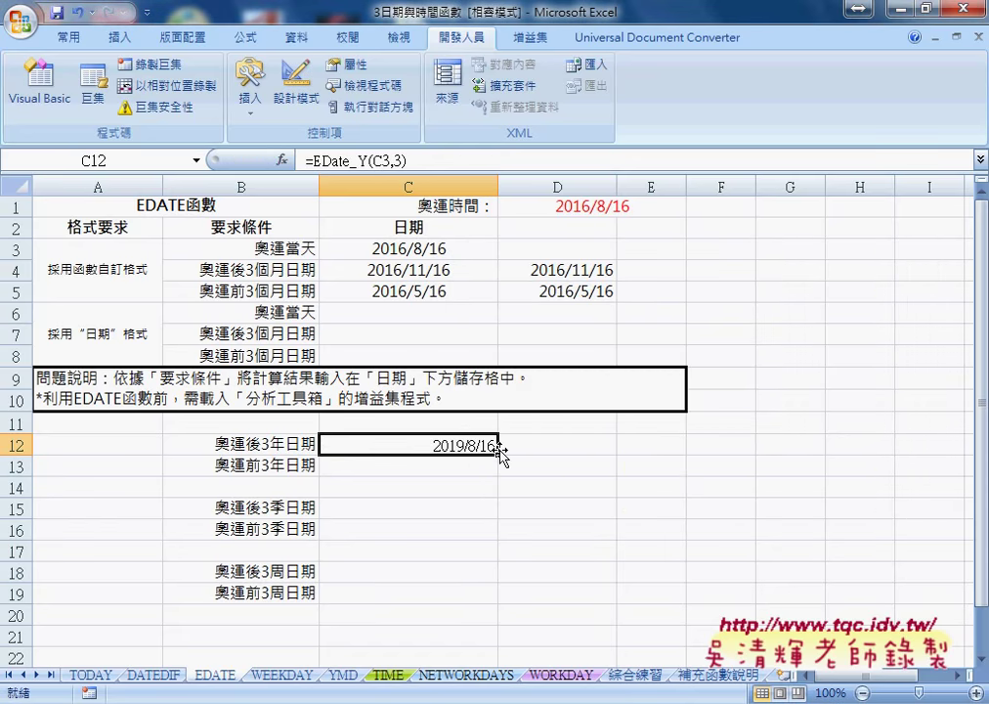
Step: Fill C12 down to C13 and edit it to =EDate_Y(C3,-3), showing 2013/8/16
drag(499, 457, 498, 475)
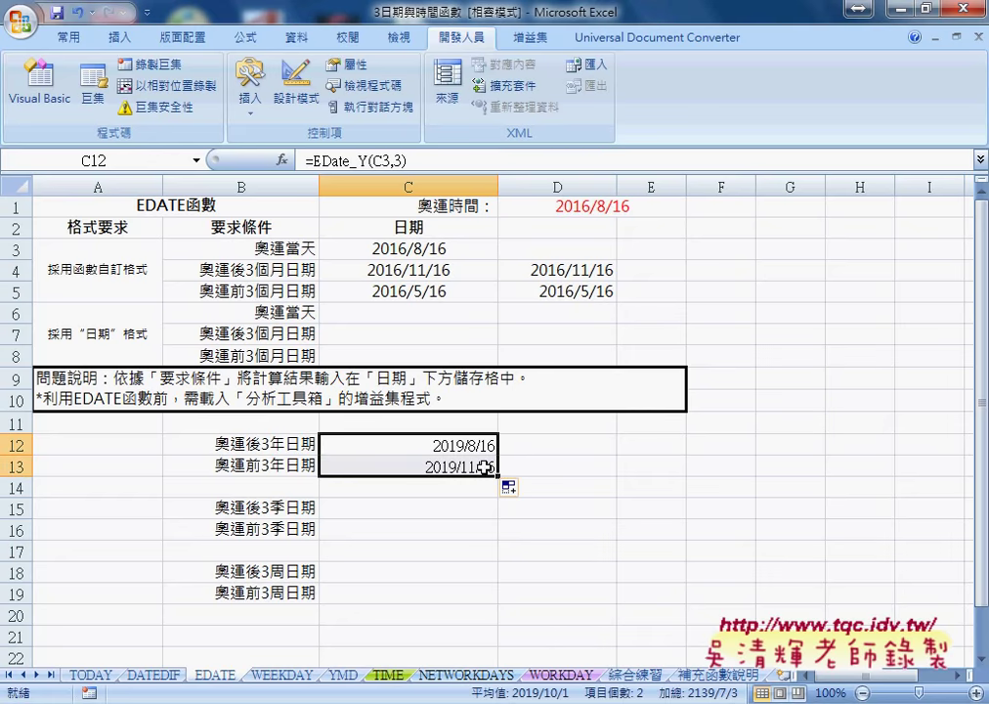
click(483, 468)
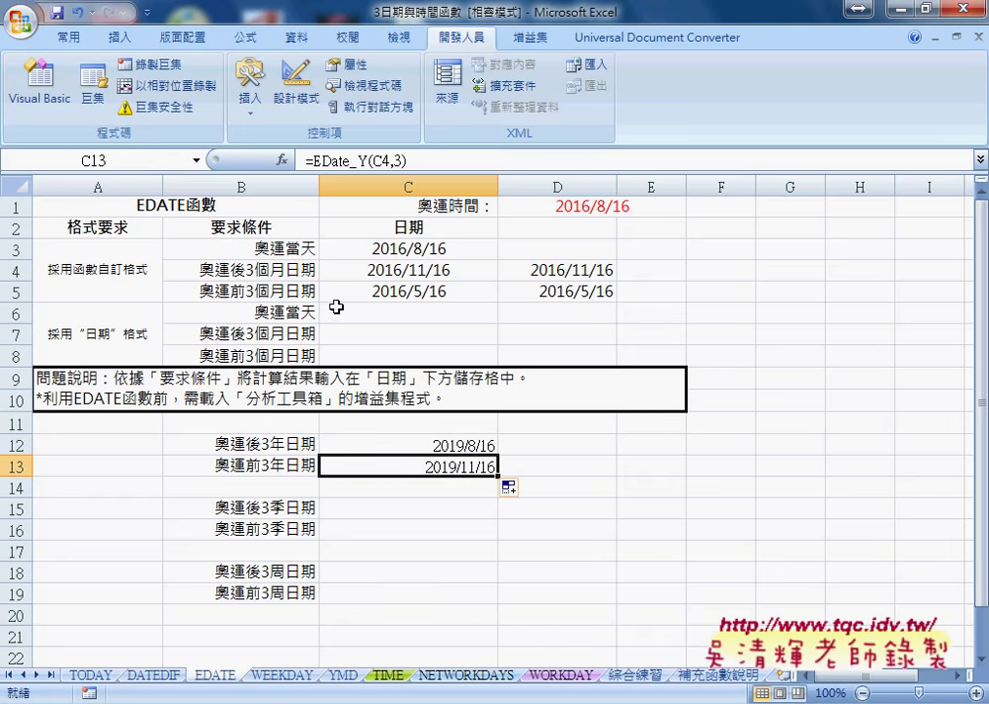
click(396, 161)
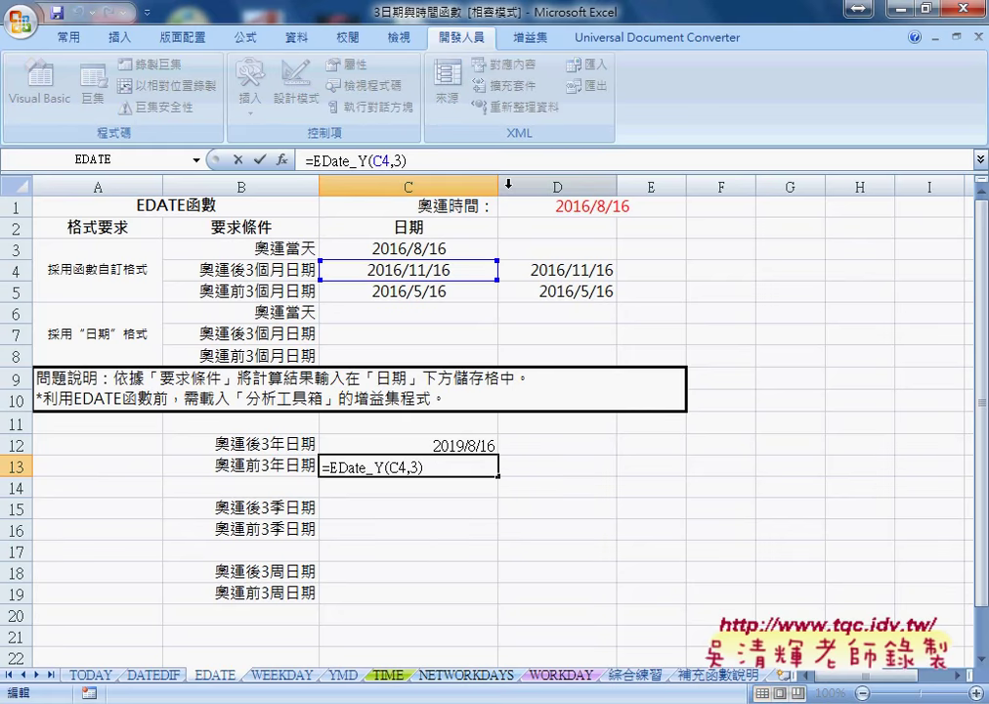
text(-)
key(Delete)
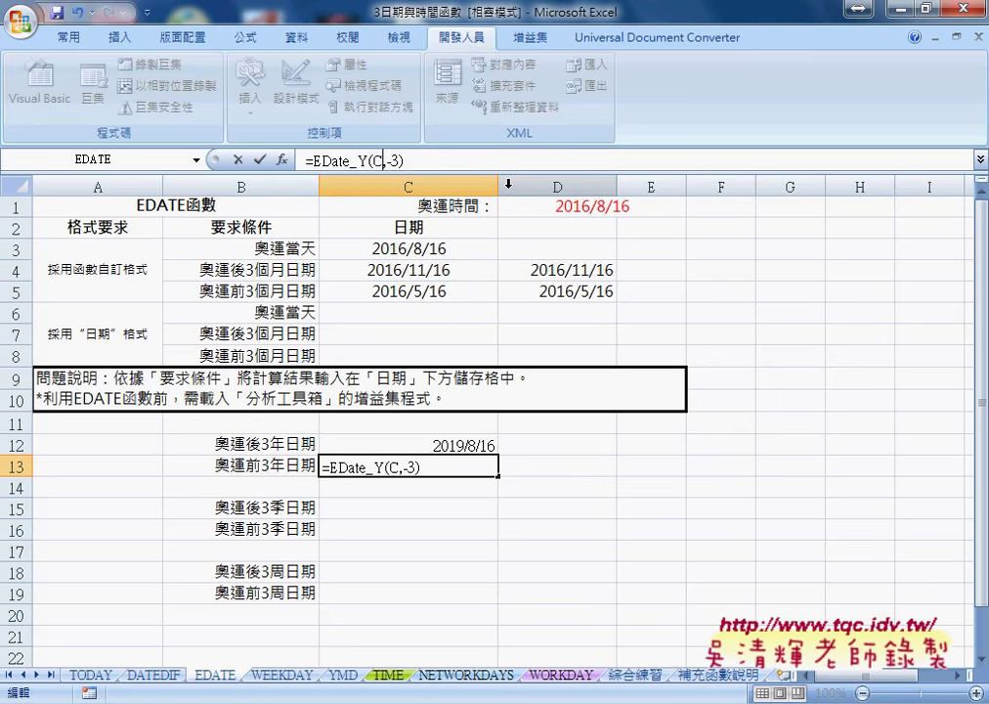
text(3)
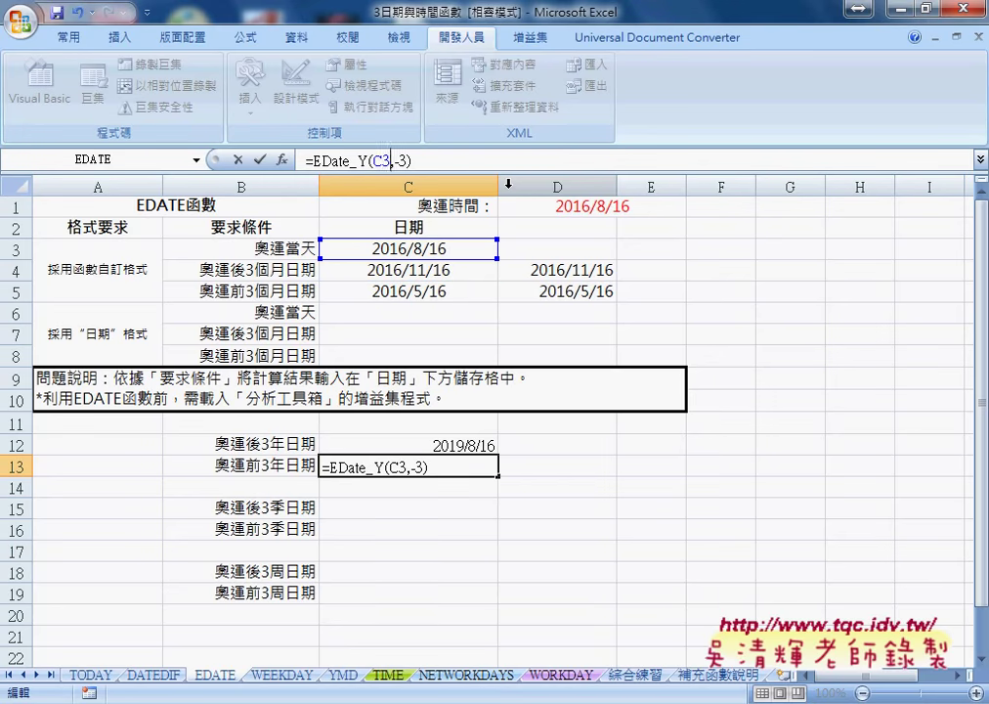
key(Return)
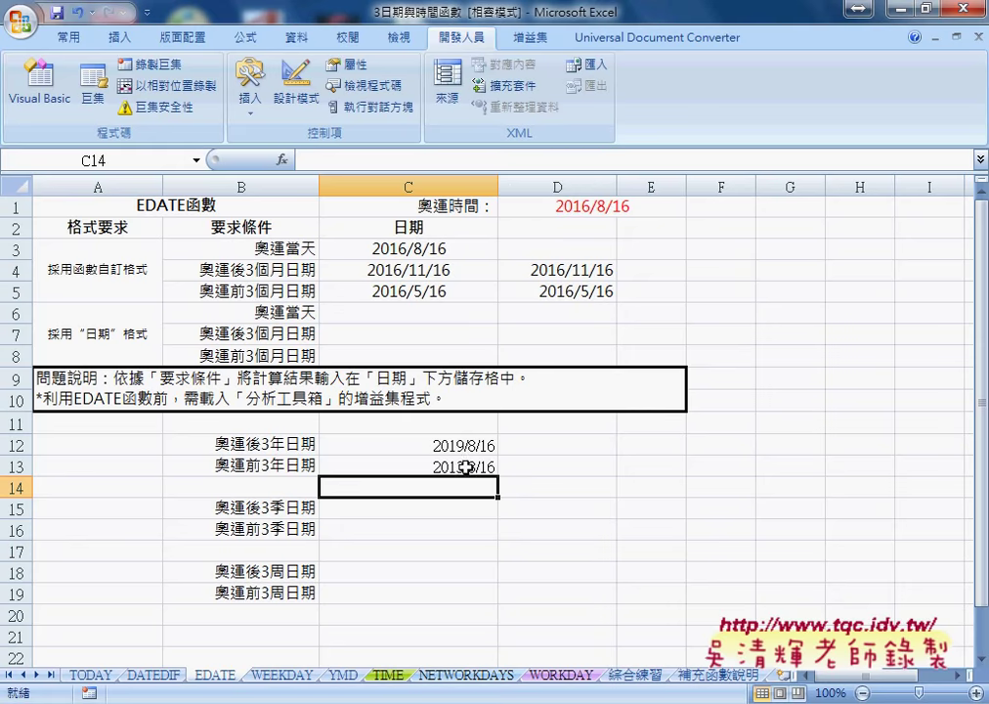
click(477, 451)
click(479, 469)
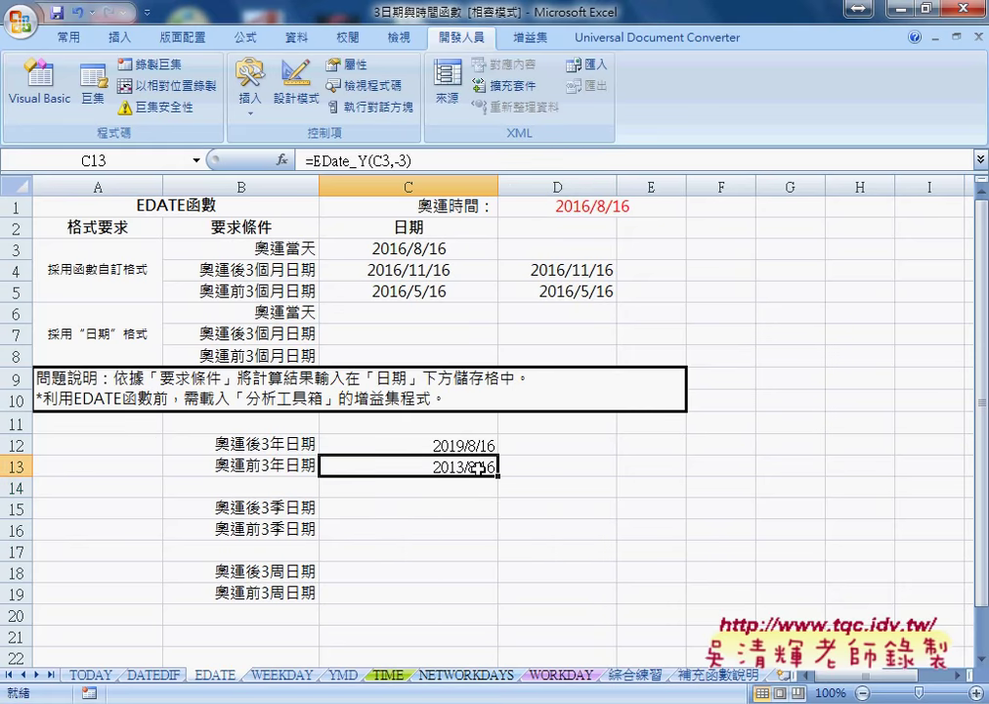
drag(481, 446, 481, 467)
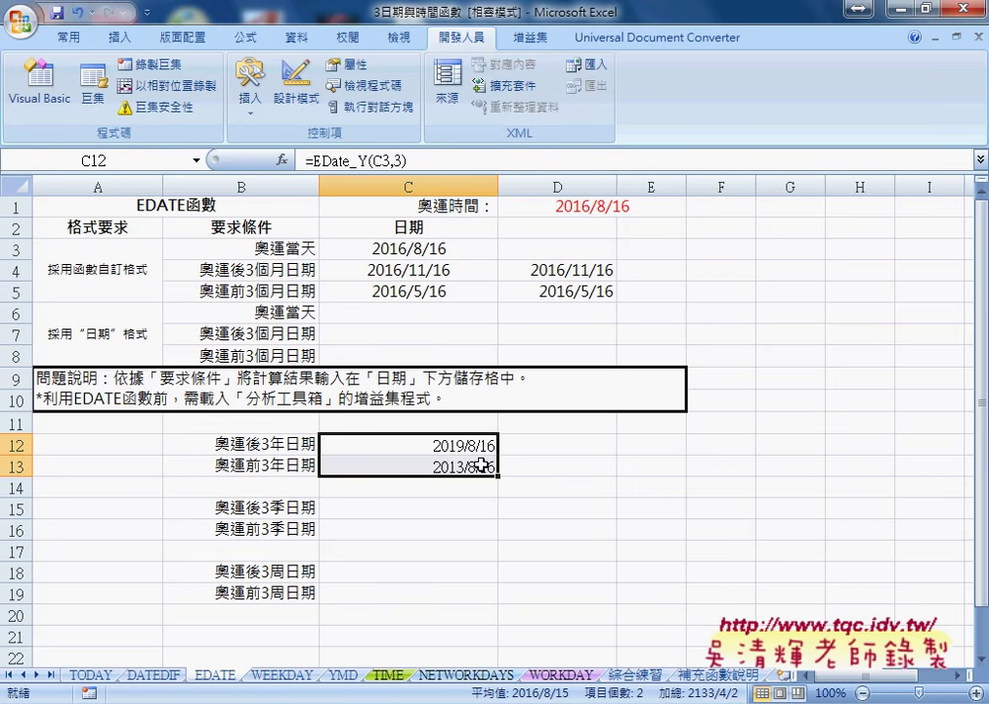
click(418, 272)
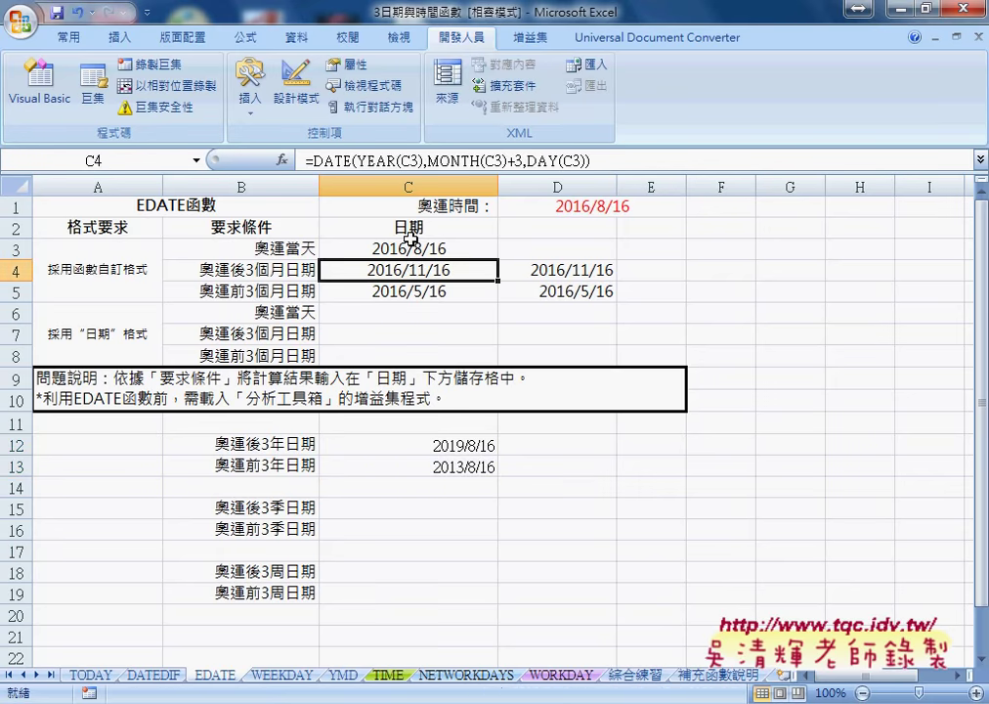
click(389, 161)
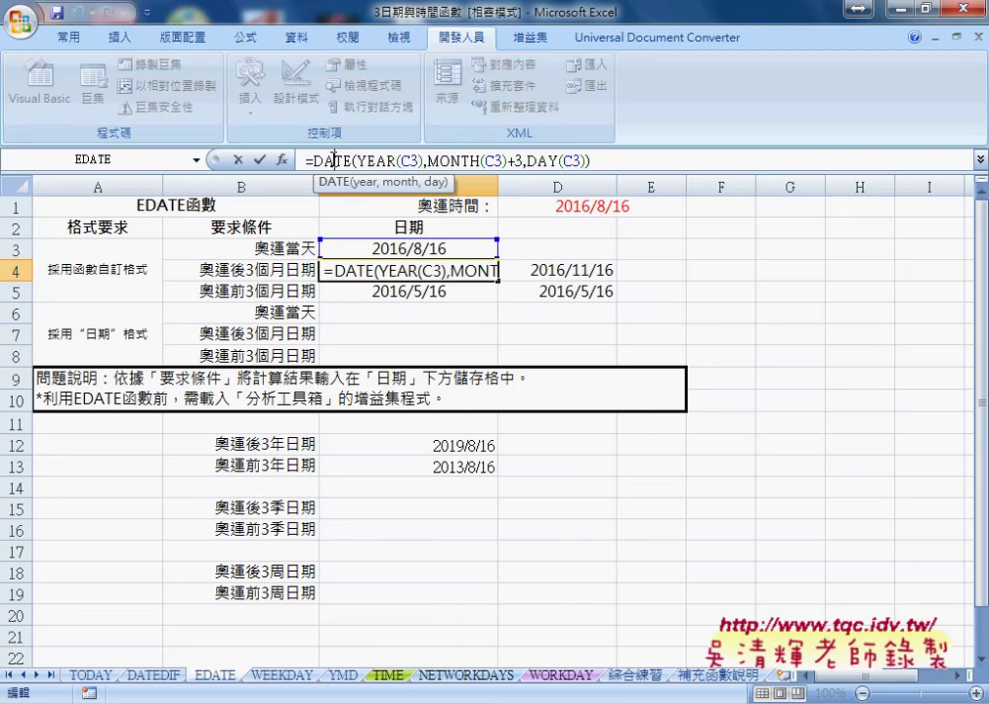
click(282, 159)
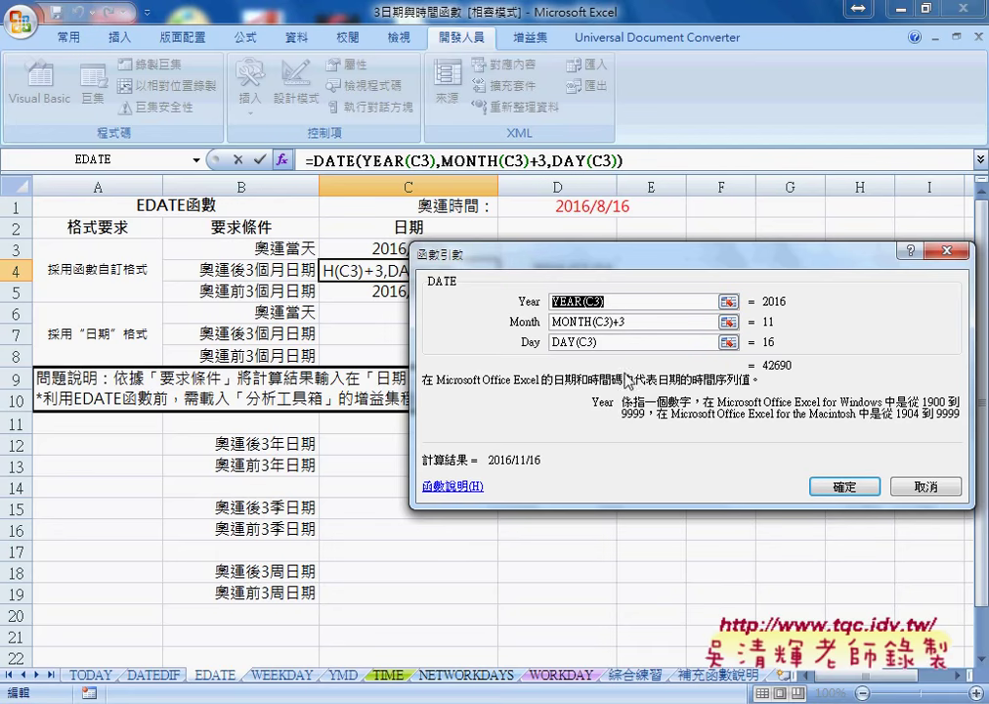
click(924, 486)
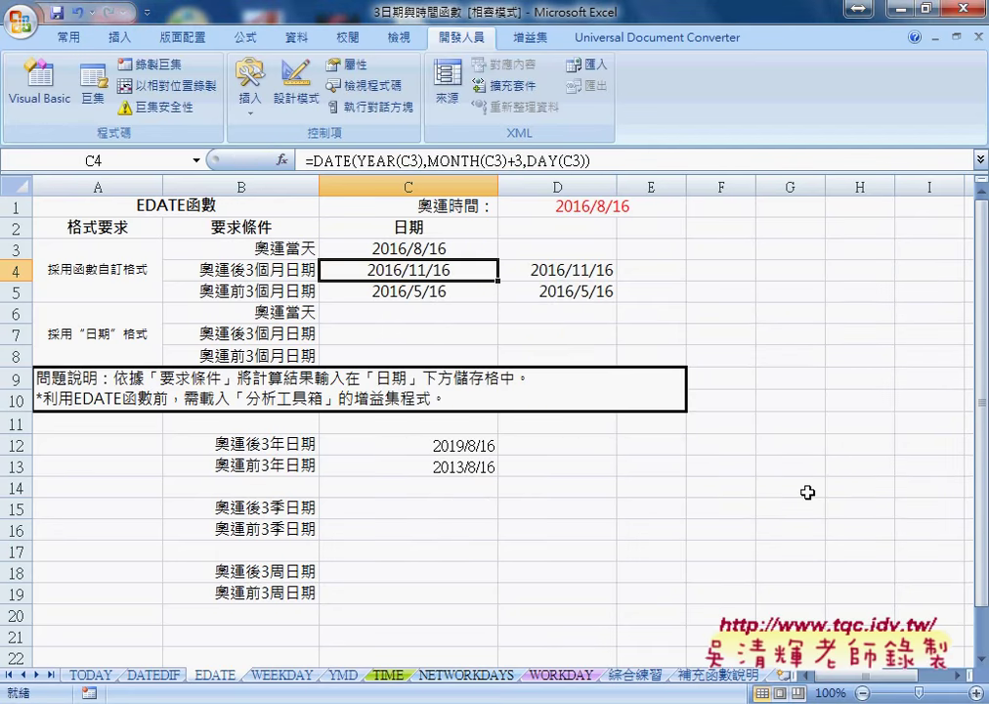
click(423, 509)
click(288, 508)
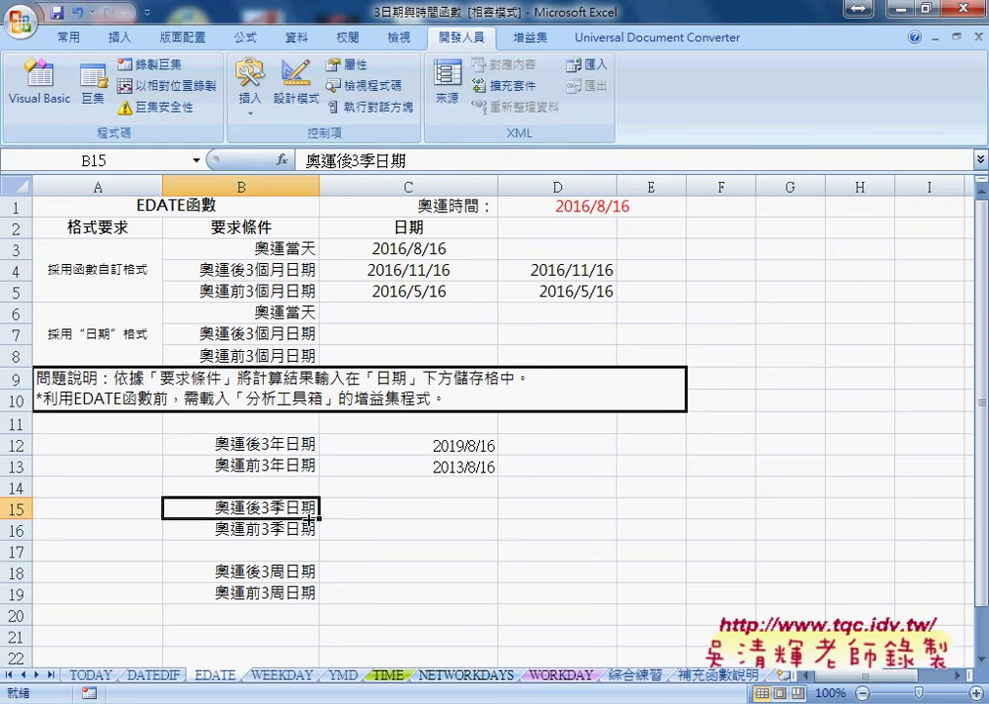
Step: Insert =EDate_Q(C3,3) in C15 to get the date three quarters after the Olympics
click(353, 511)
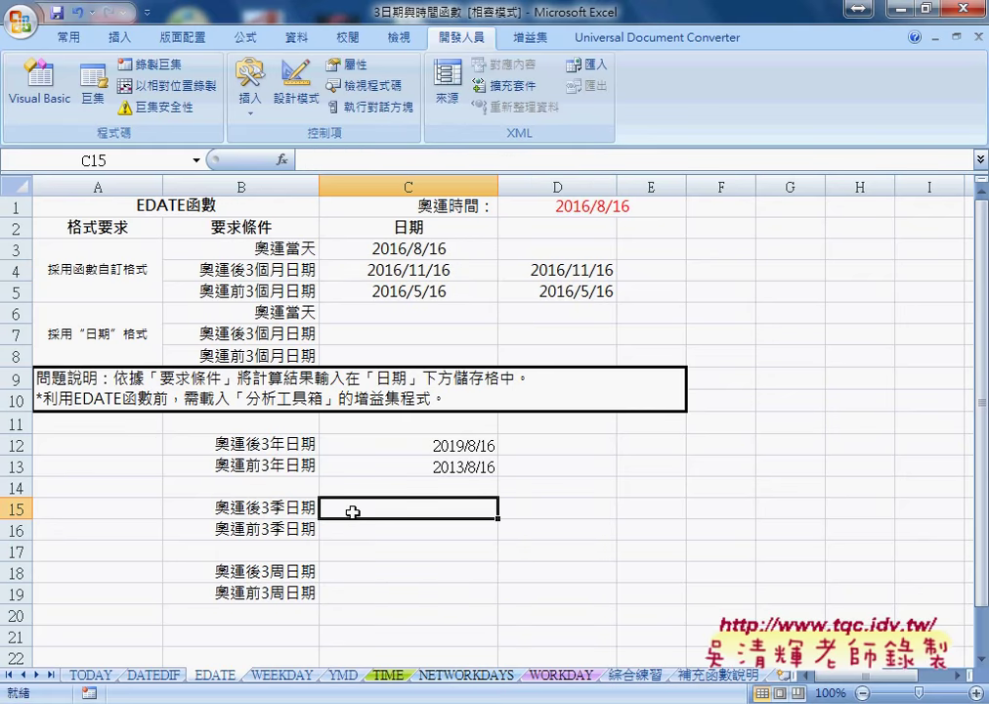
click(281, 160)
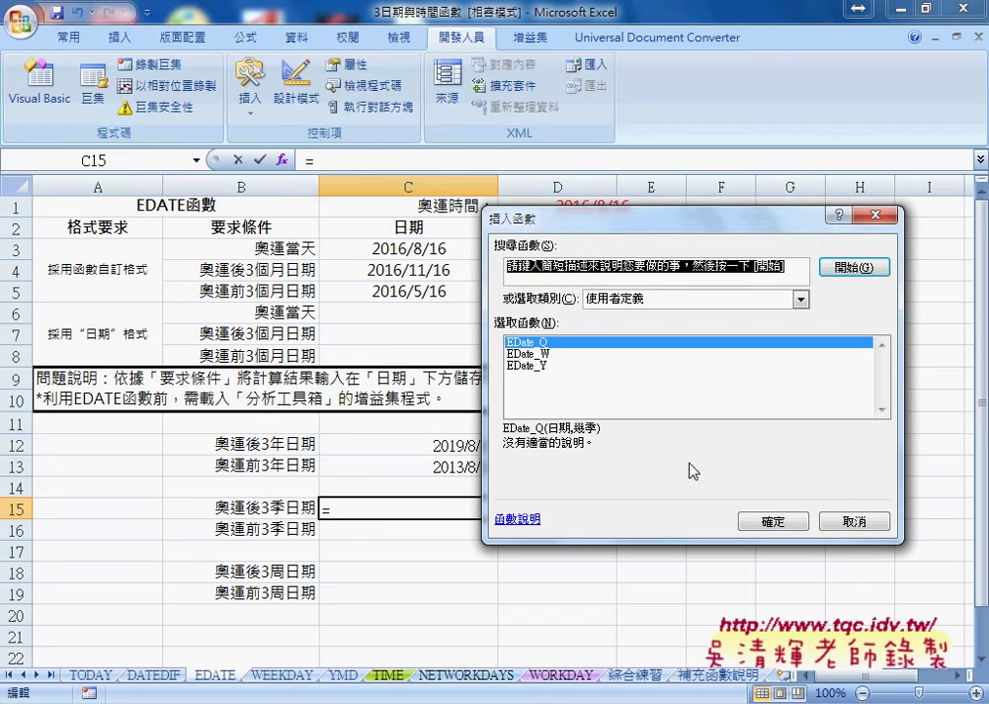
click(773, 521)
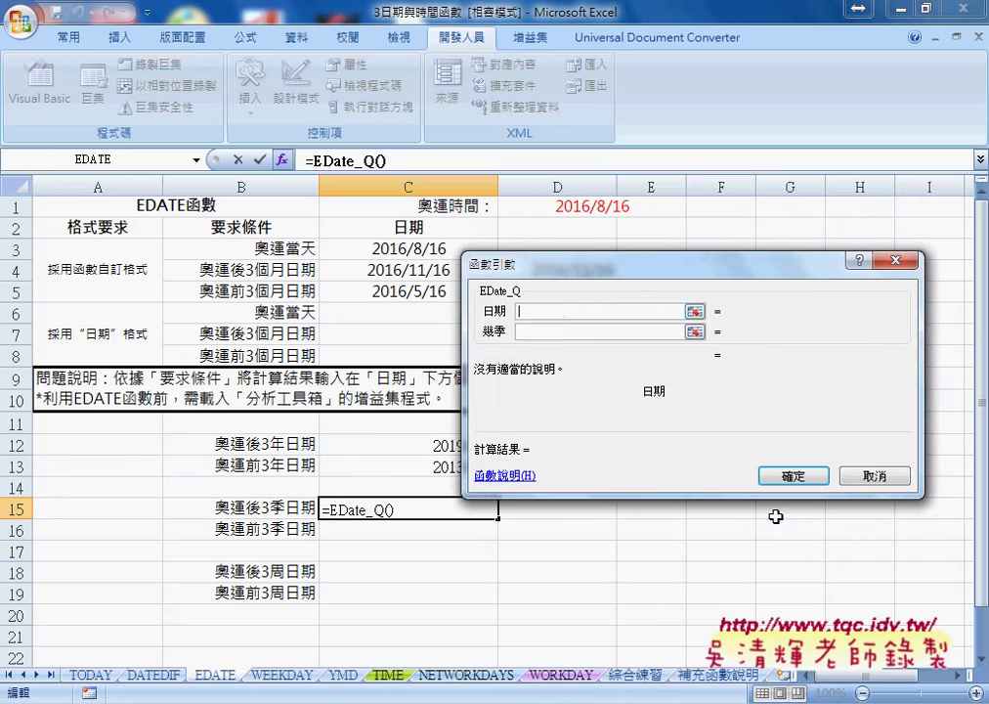
click(434, 249)
click(529, 331)
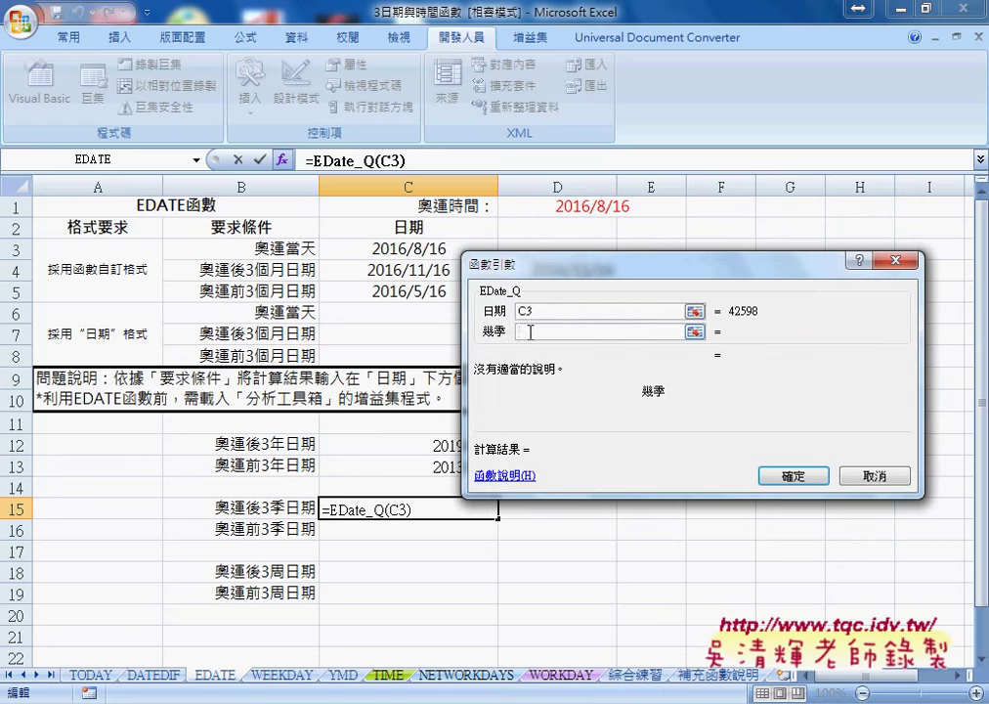
text(3)
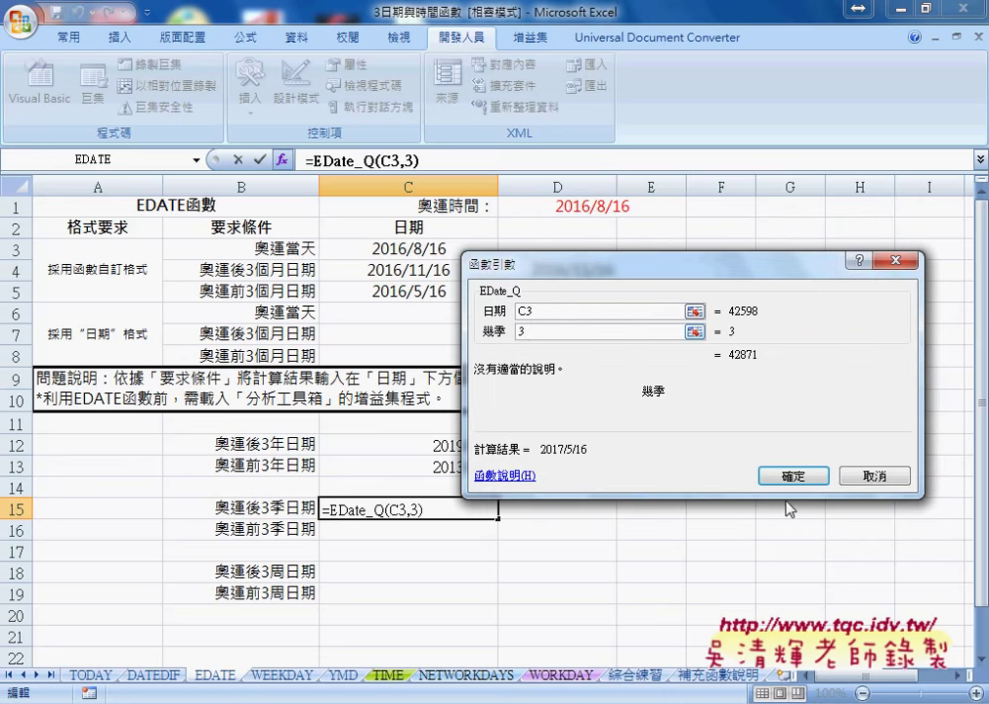
click(792, 477)
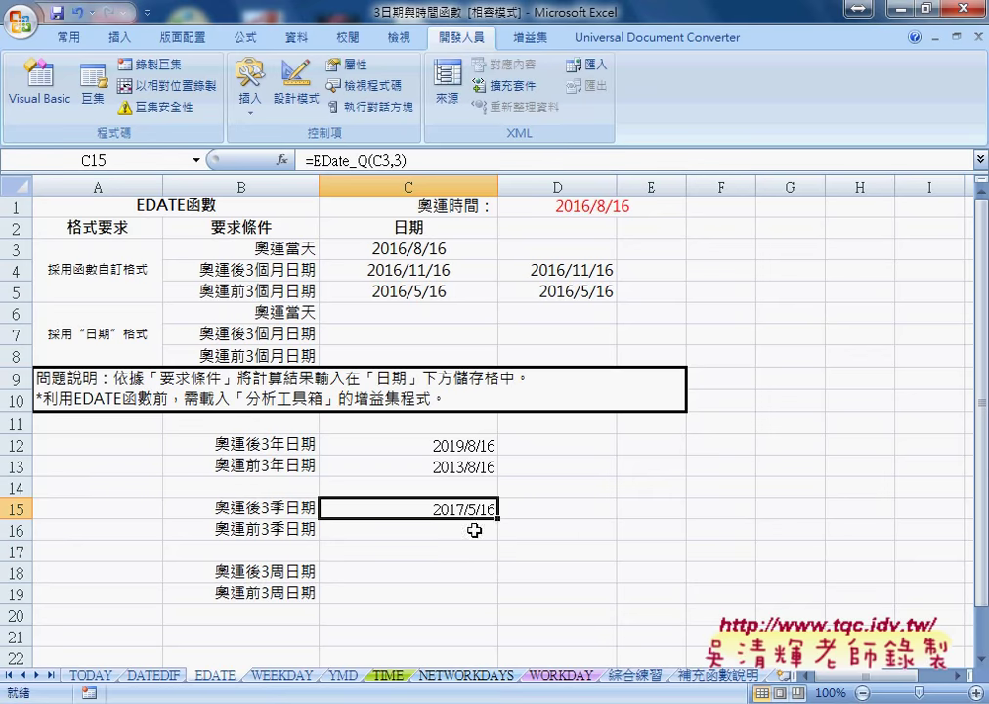
Step: Make the reference $C$3, fill C15 down to C16, and change C16 to =EDate_Q($C$3,-3)
mouse_move(498, 522)
mouse_down()
mouse_move(499, 535)
mouse_move(497, 512)
mouse_up()
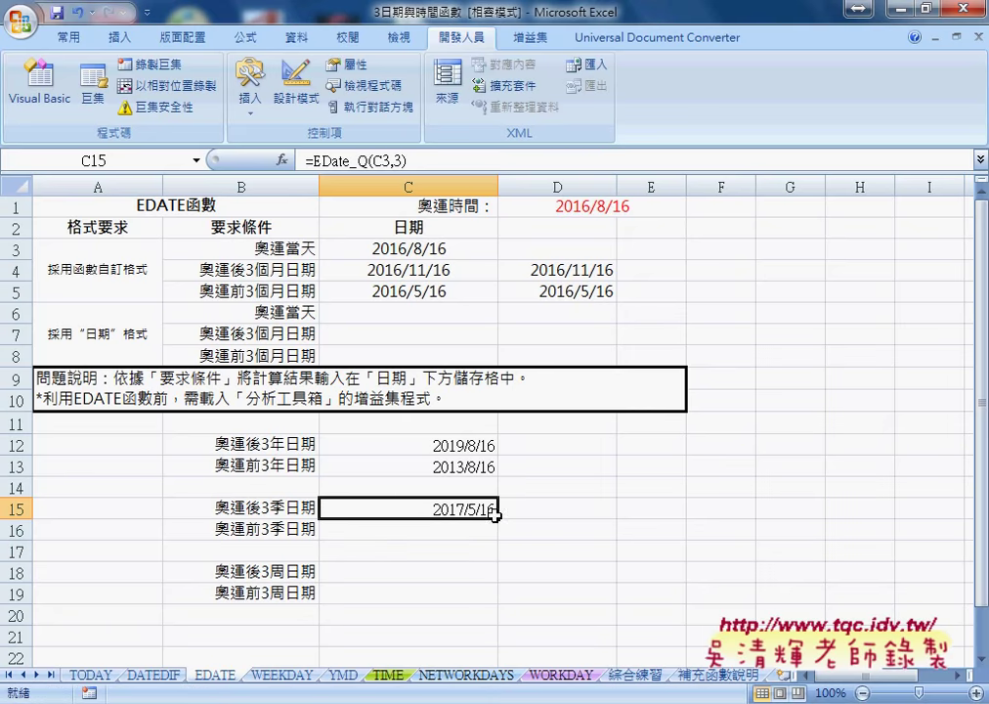
click(383, 160)
key(F4)
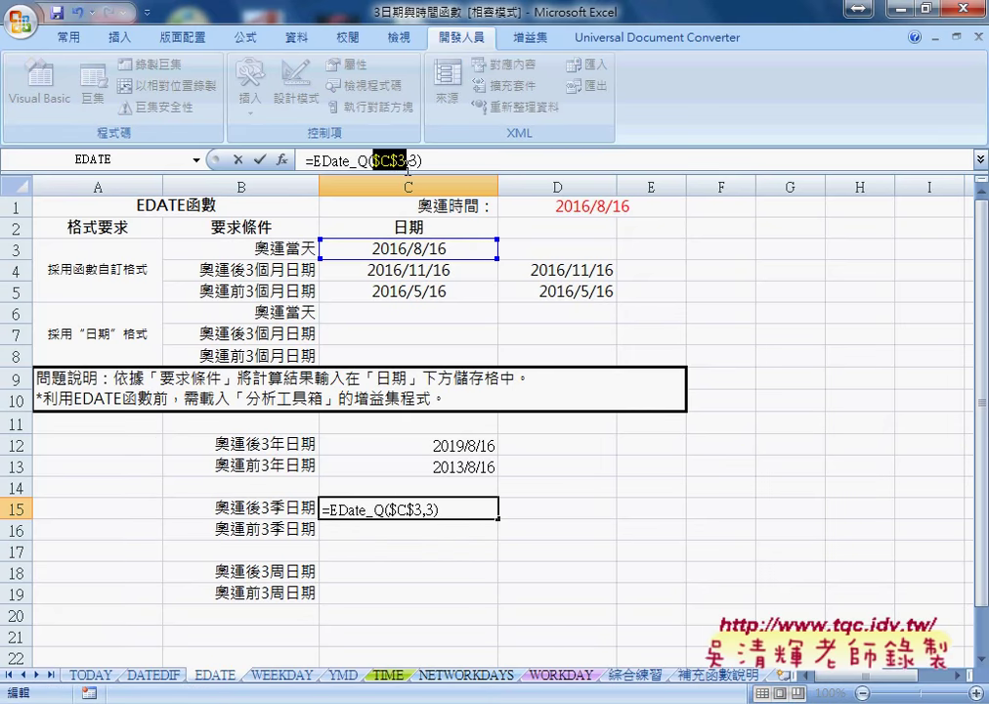
click(258, 159)
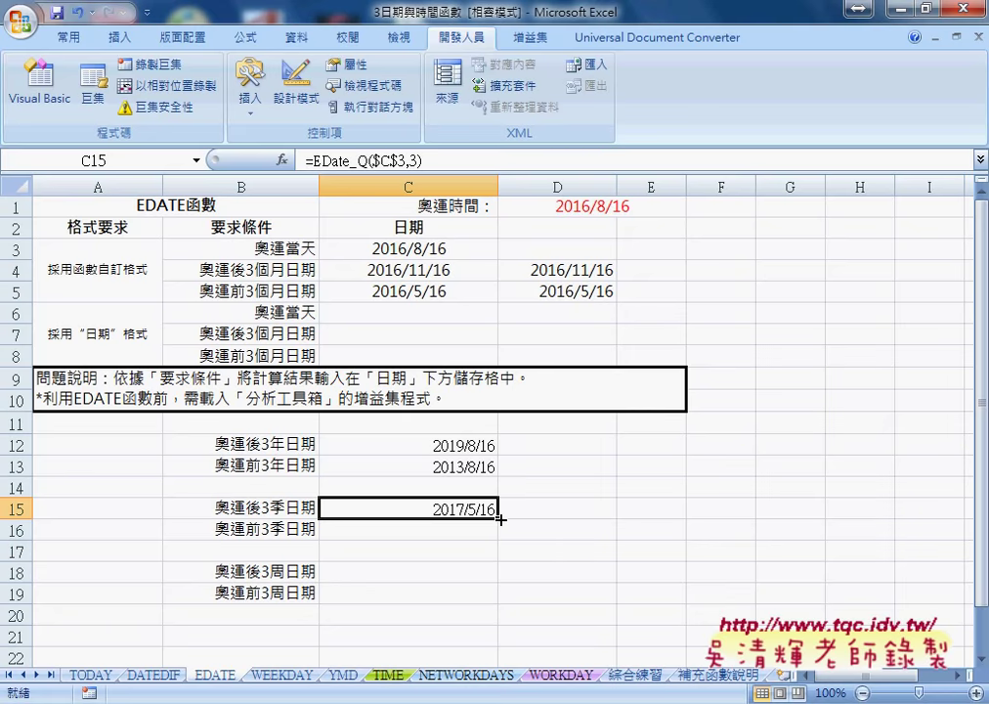
drag(499, 518, 499, 538)
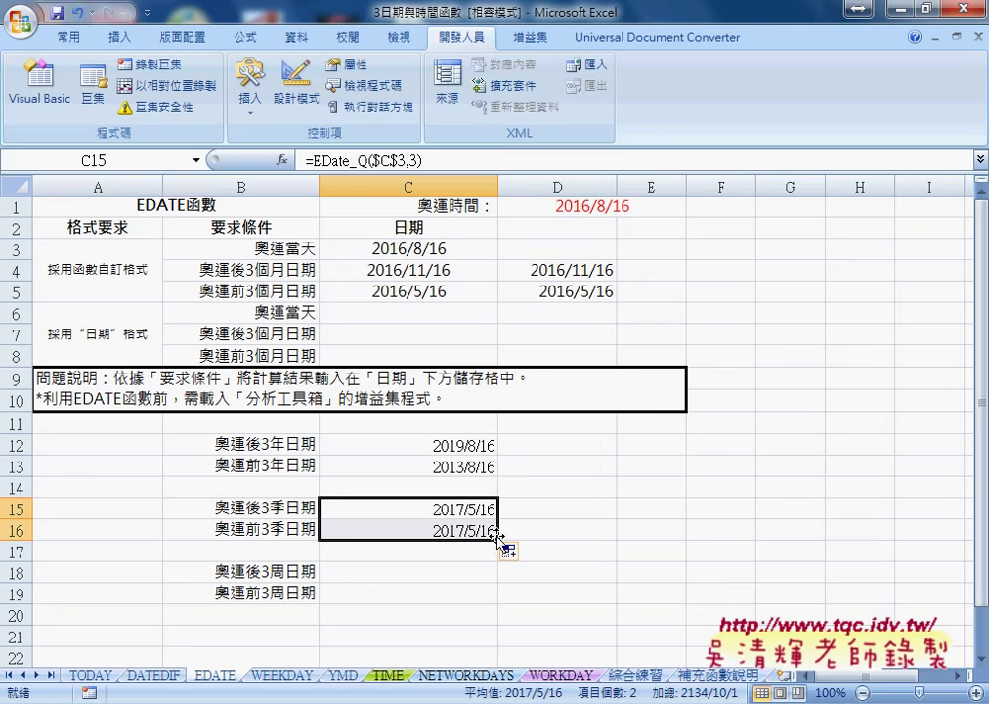
click(496, 532)
click(409, 161)
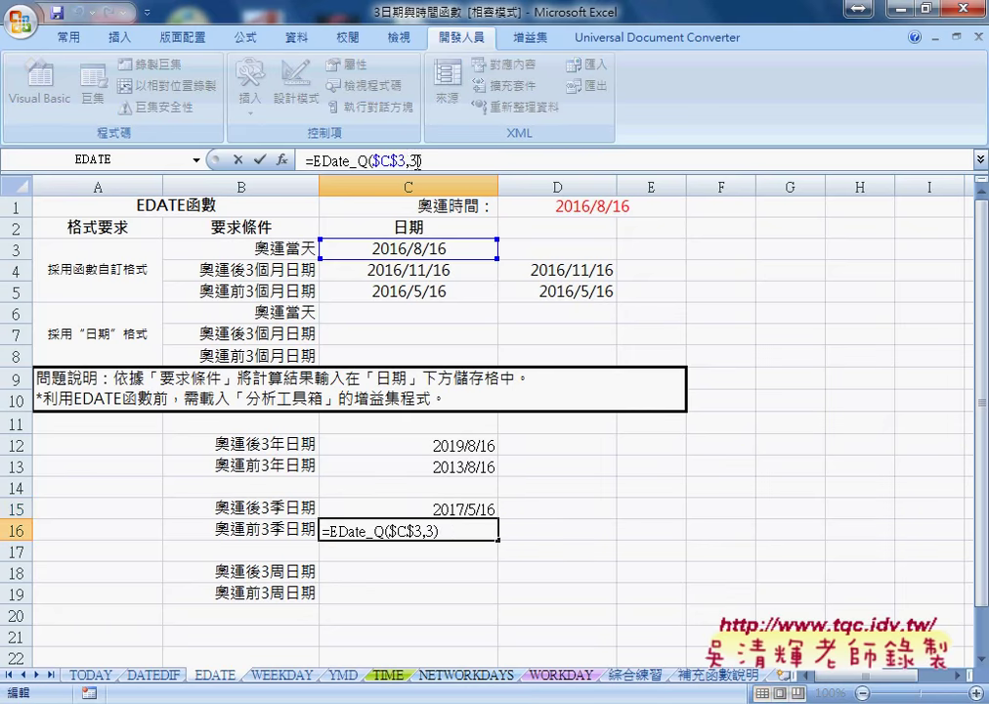
text(-)
key(Return)
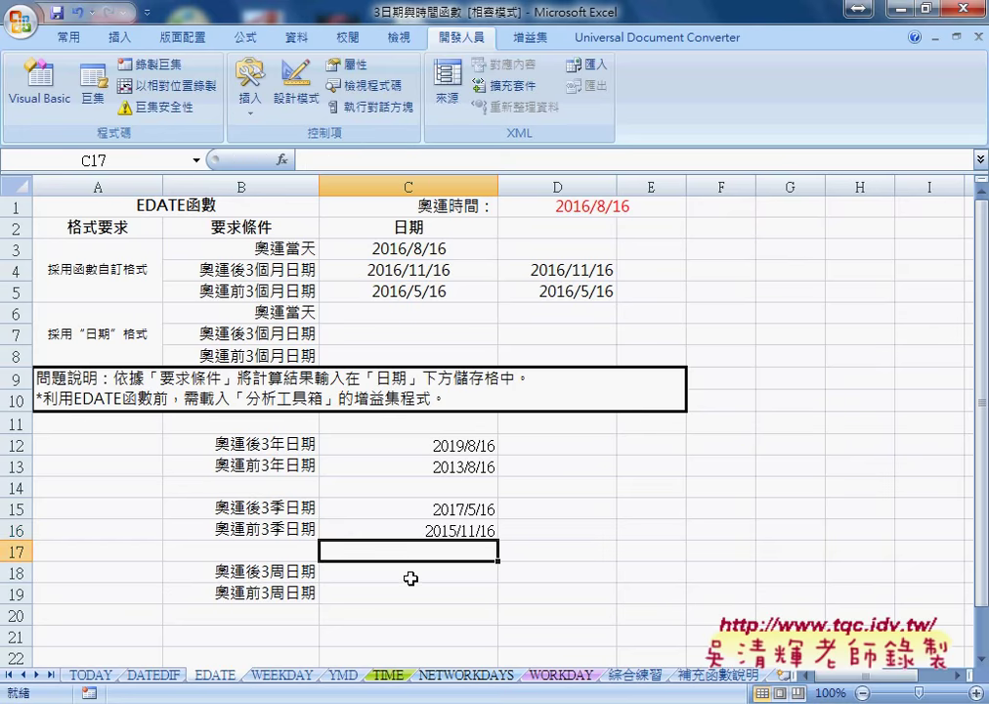
Step: Enter =EDate_W(C3,3) in C18 to preview 2016/9/6, three weeks after the Olympics
click(411, 575)
click(282, 160)
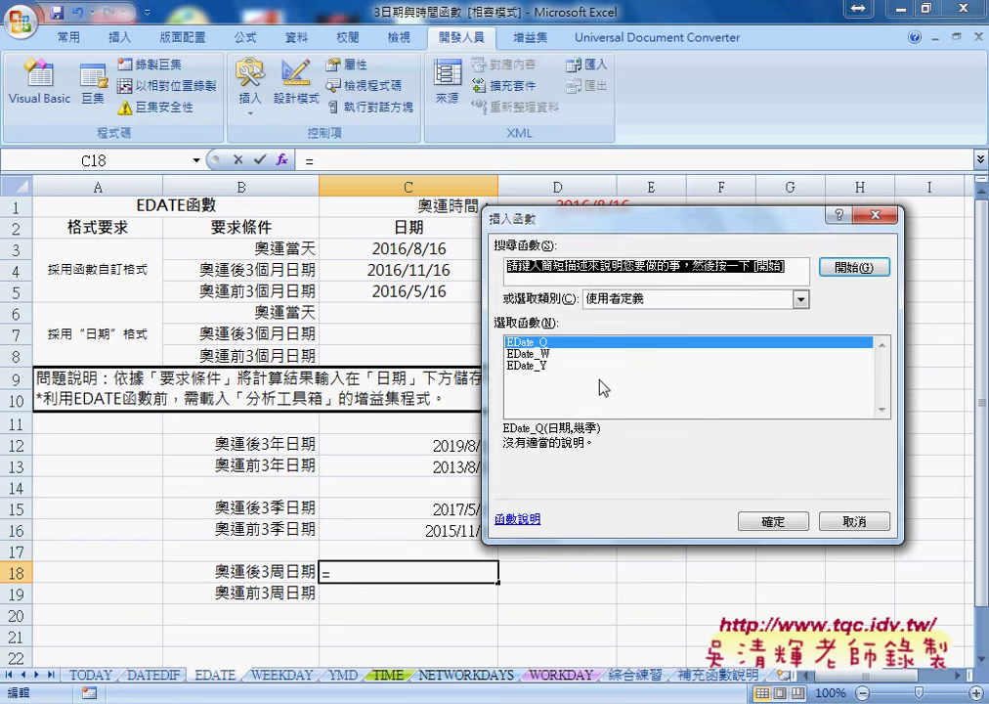
click(539, 354)
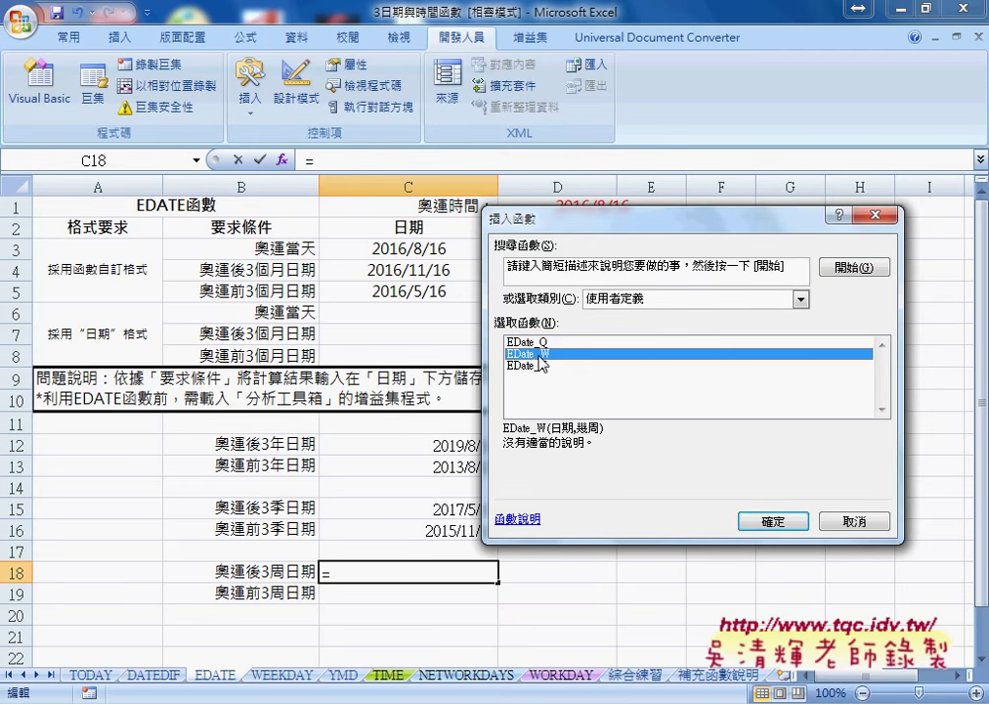
click(773, 521)
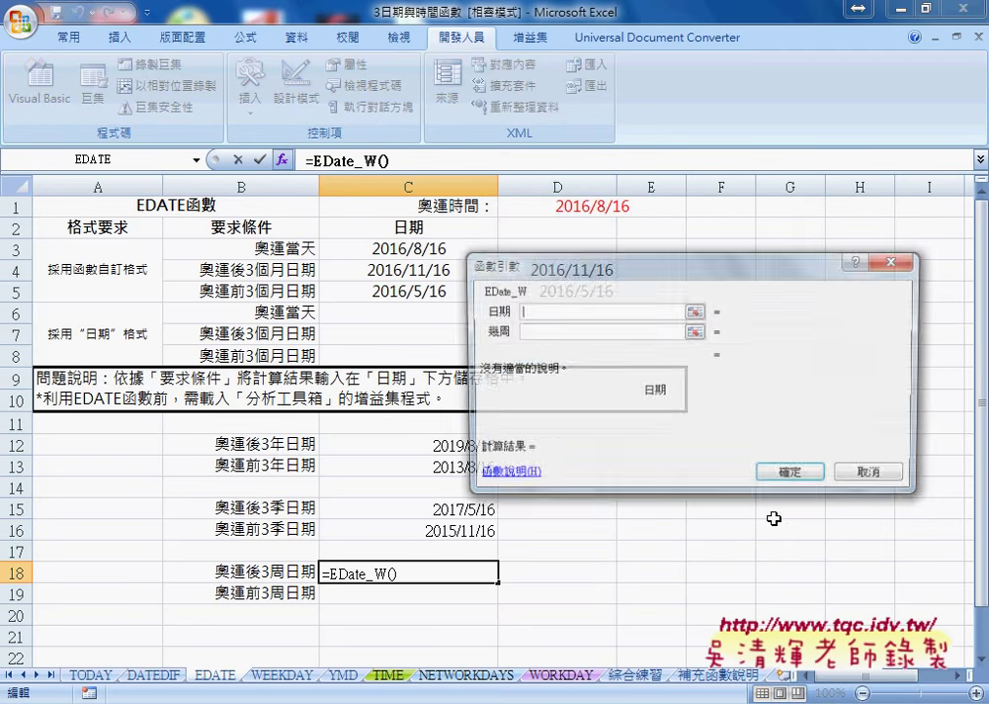
click(409, 249)
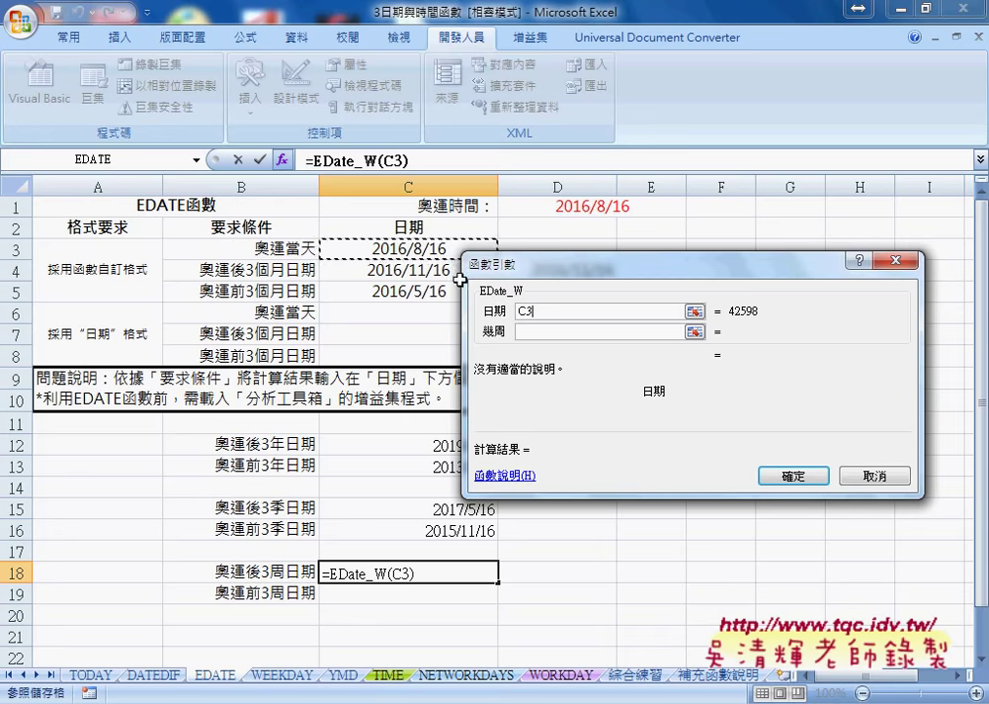
click(543, 332)
click(543, 331)
text(3)
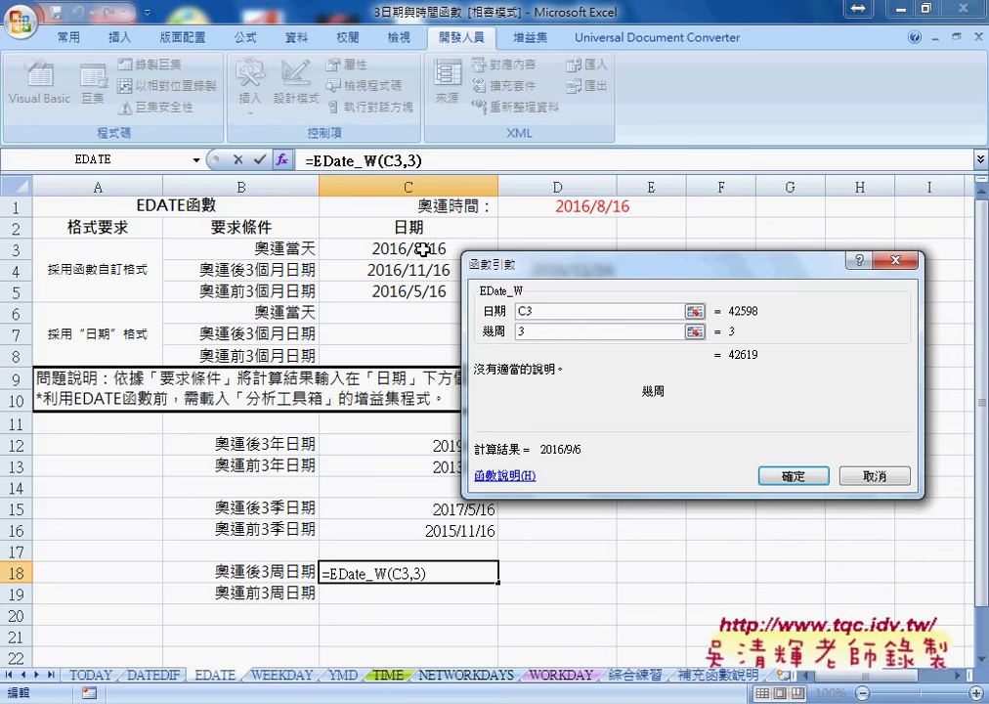
click(791, 478)
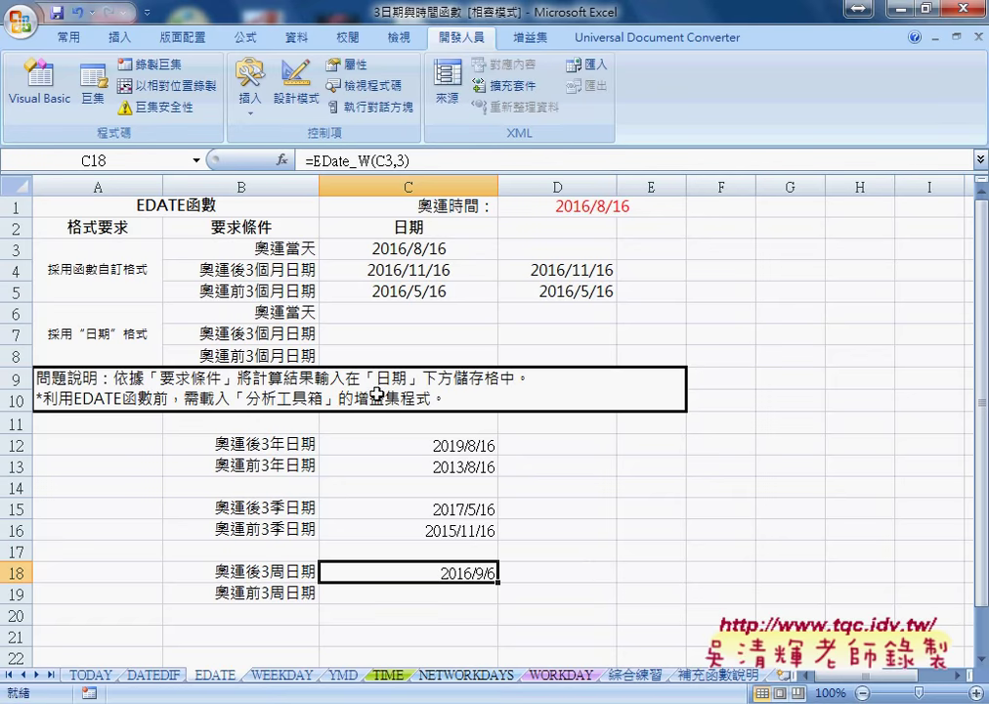
click(283, 160)
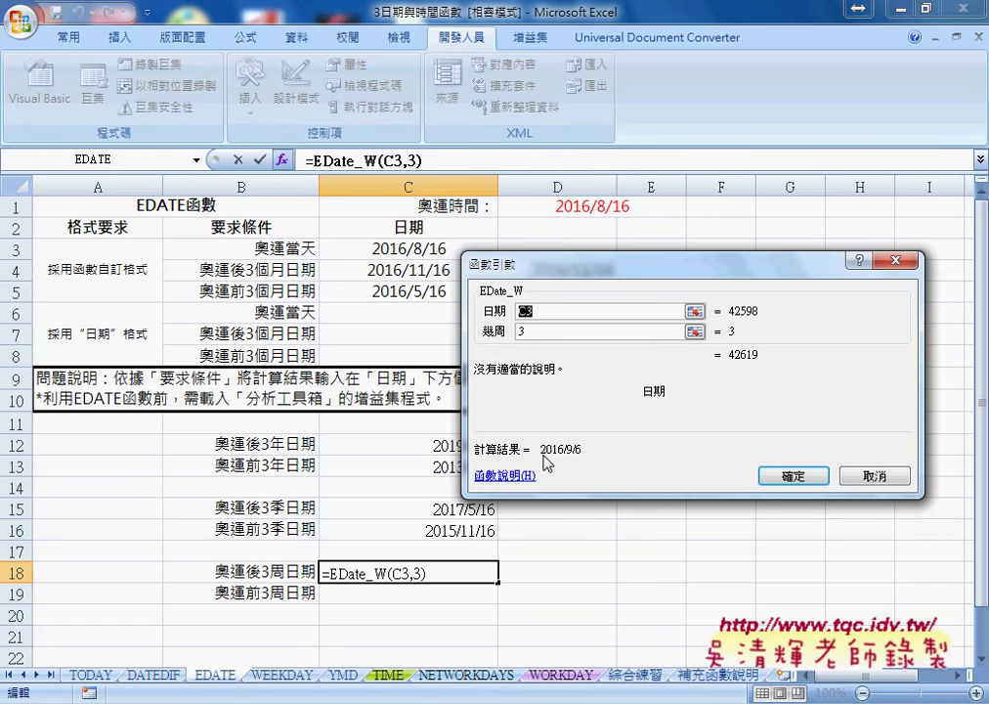
drag(884, 479, 846, 490)
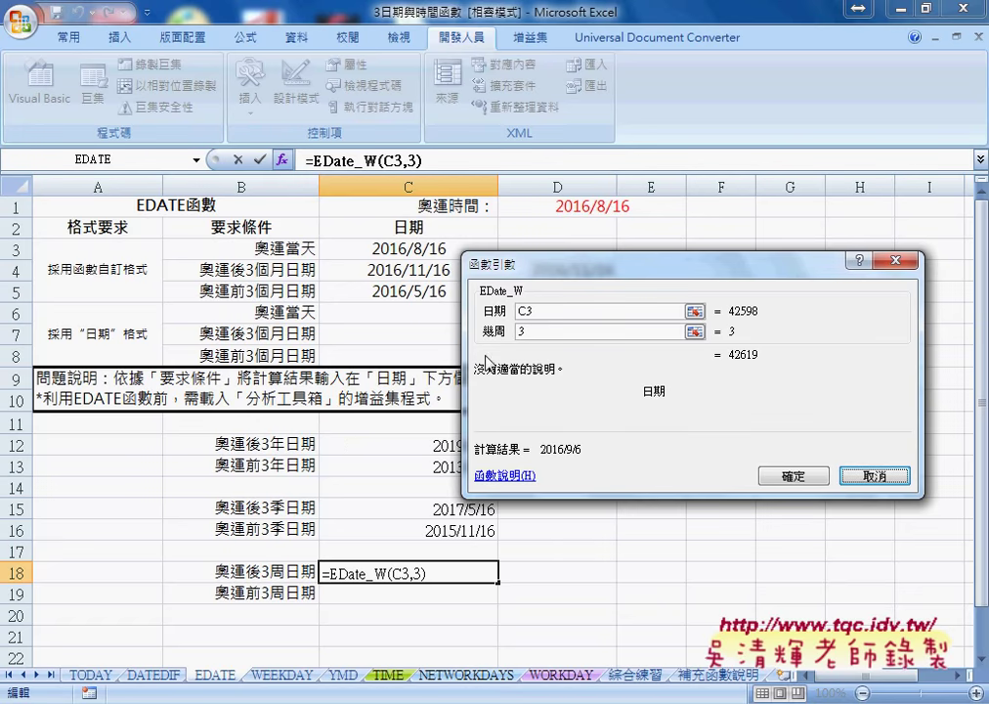
drag(547, 273, 506, 280)
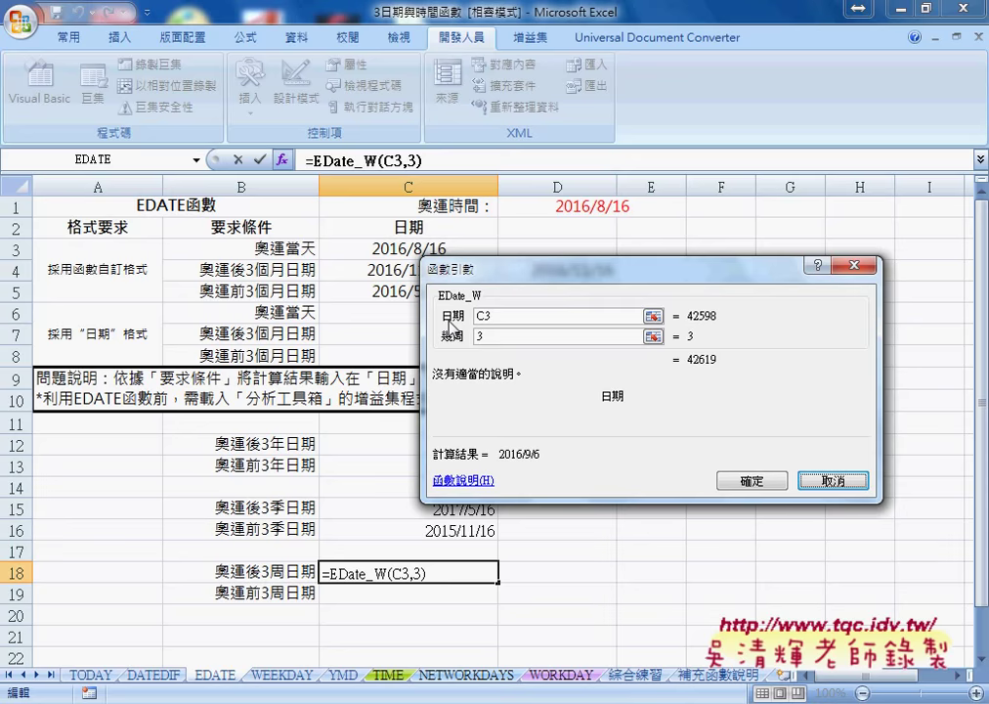
key(Return)
click(427, 436)
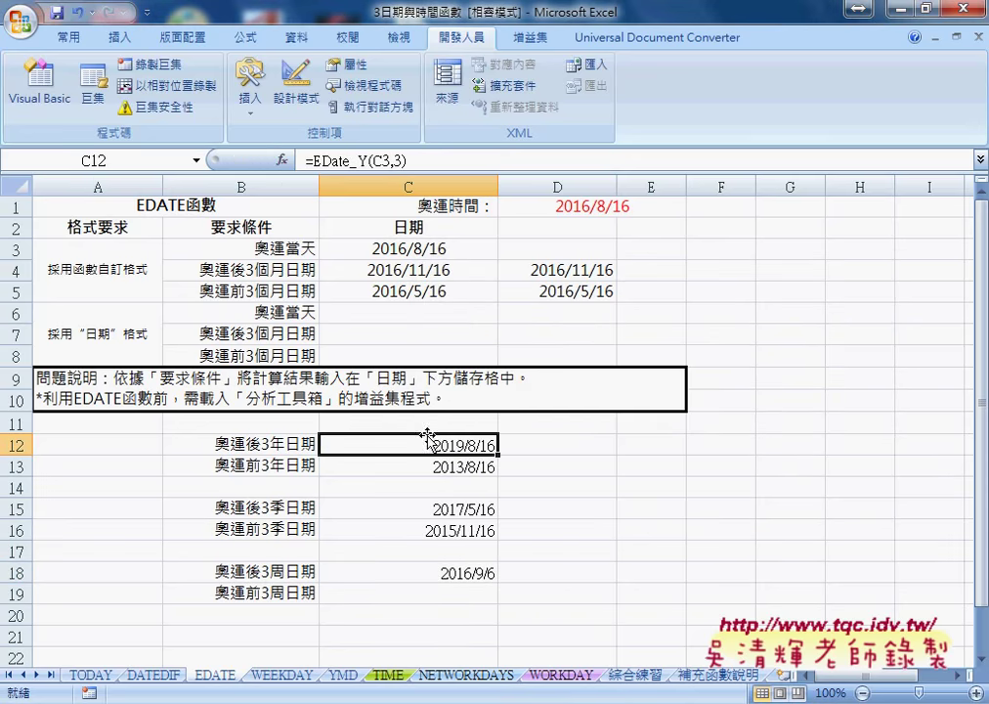
click(282, 159)
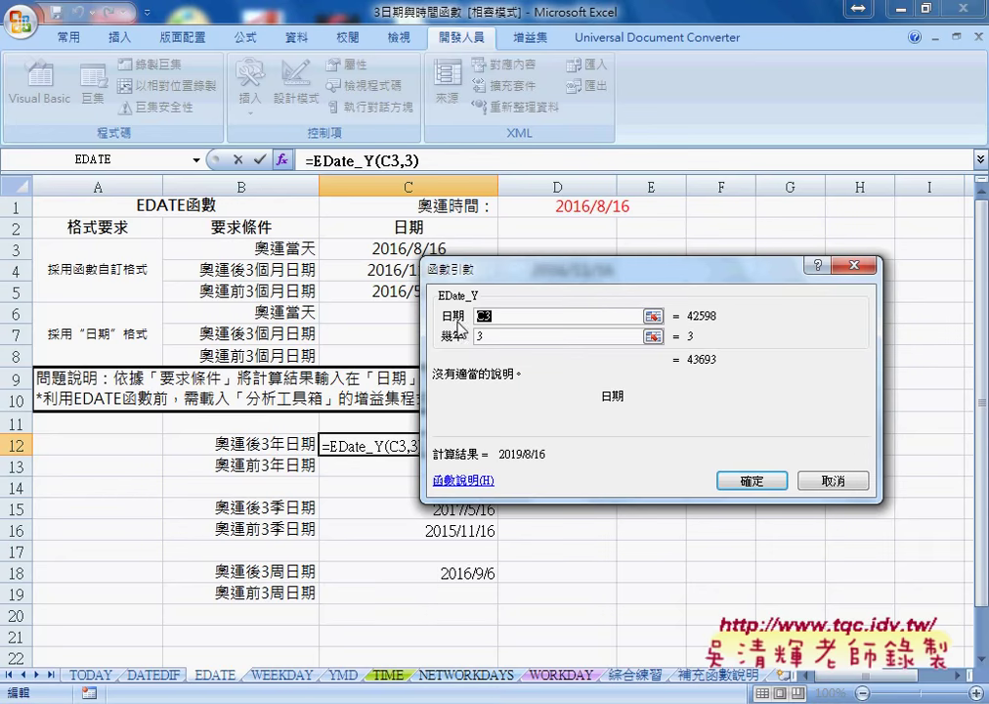
drag(494, 279, 536, 281)
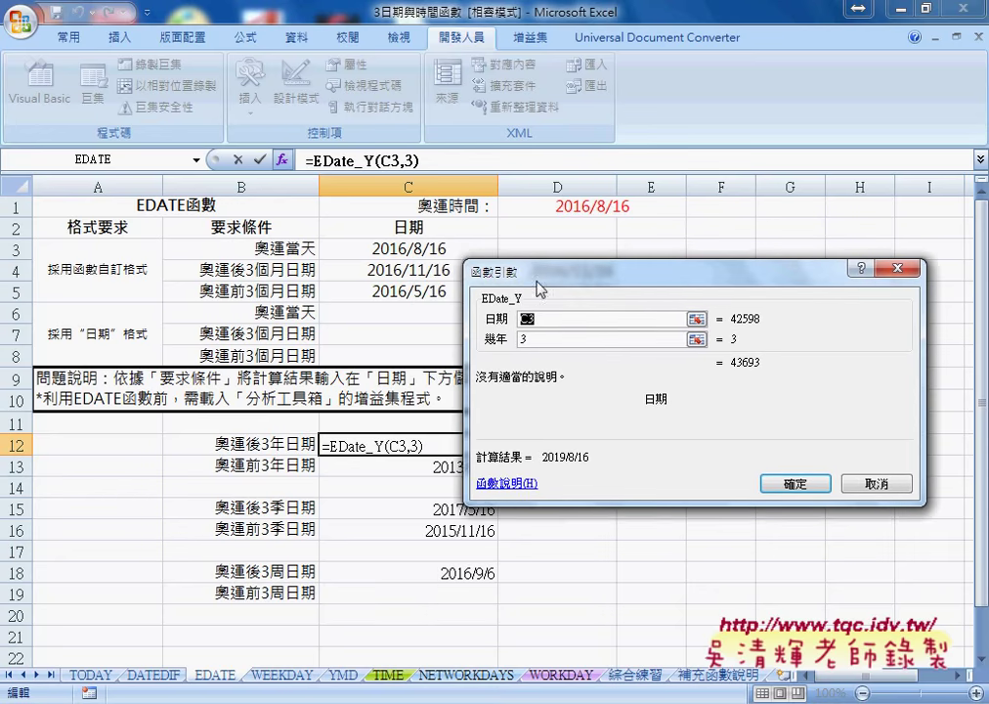
click(525, 338)
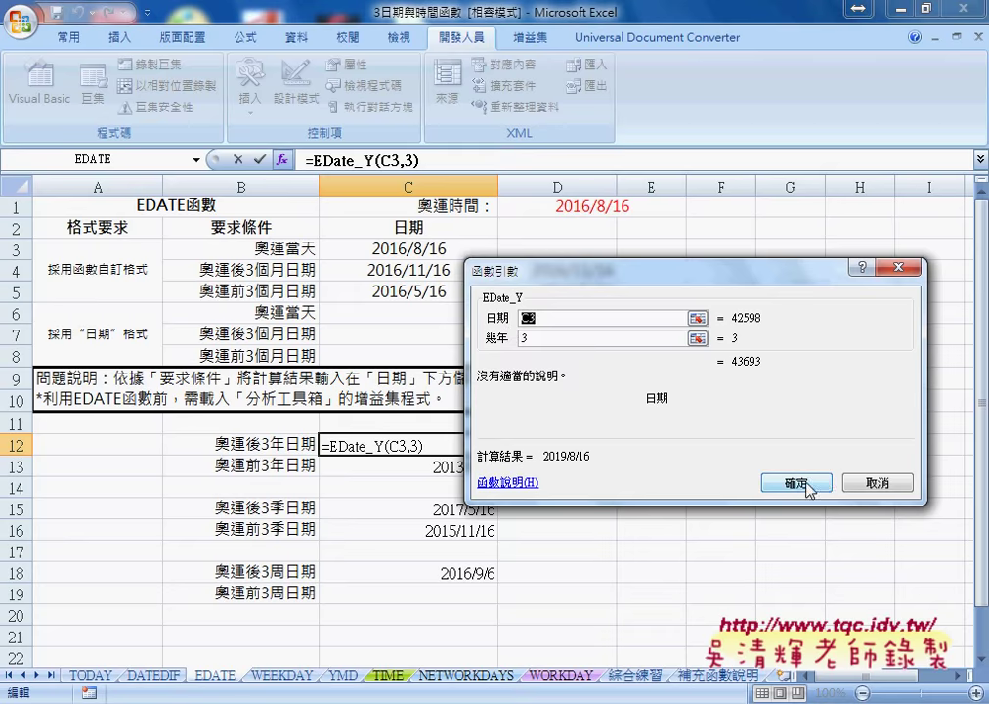
click(865, 483)
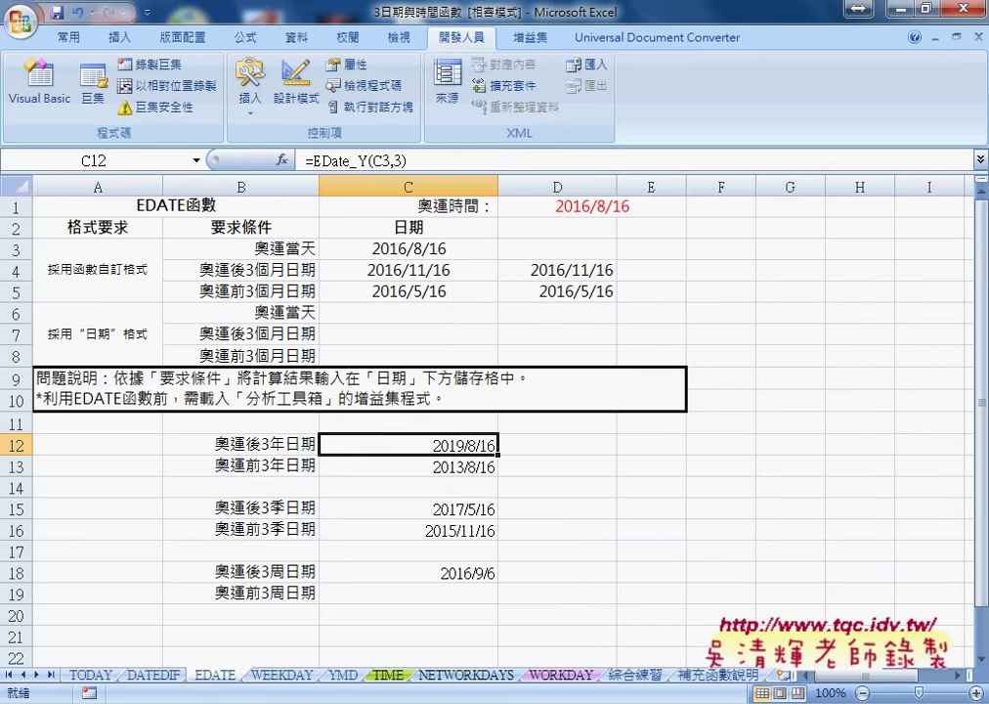
mouse_move(528, 698)
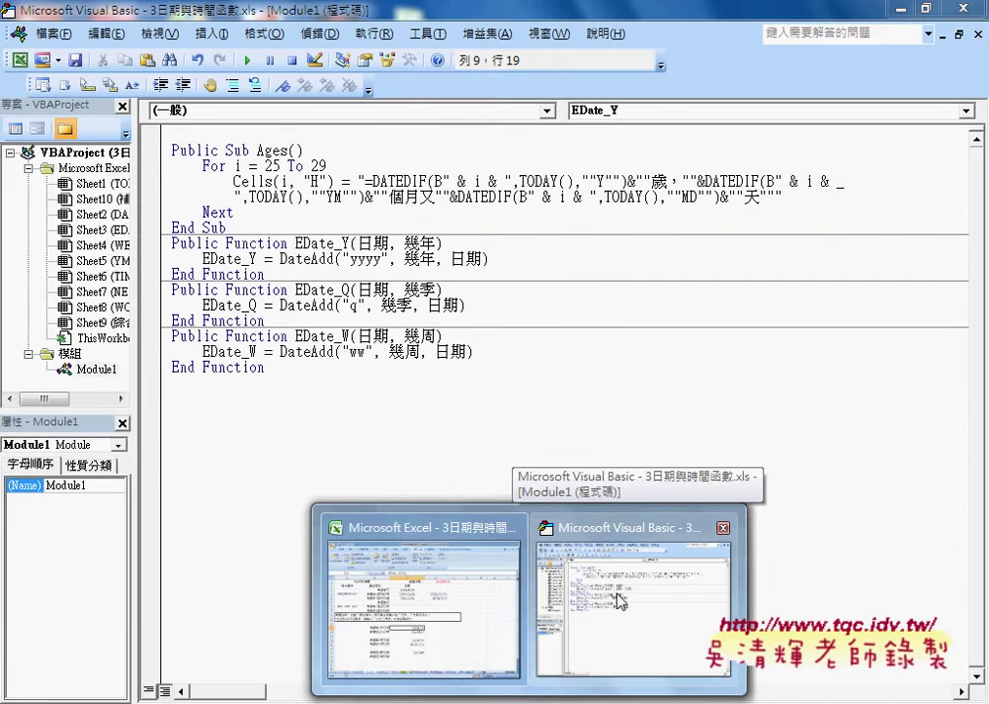
click(618, 600)
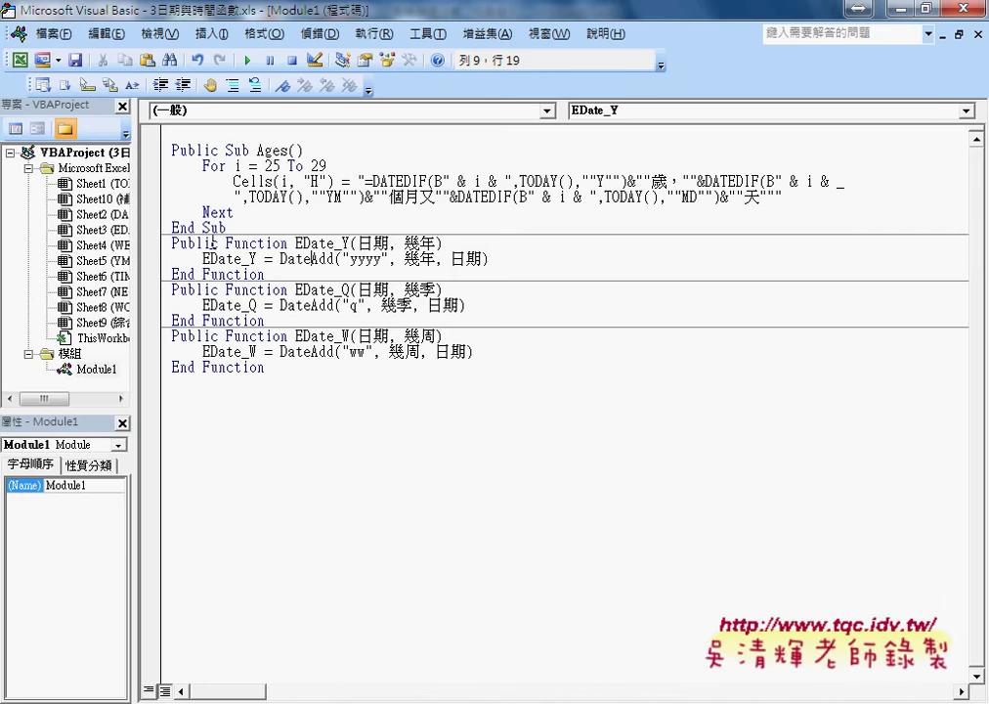
click(295, 242)
click(217, 34)
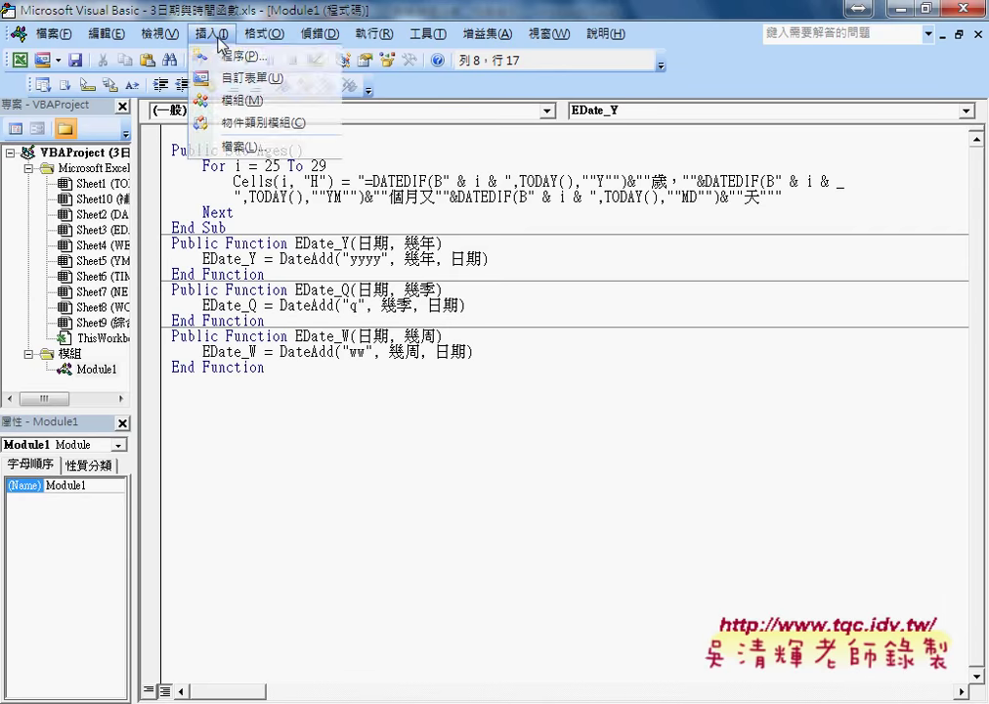
click(235, 55)
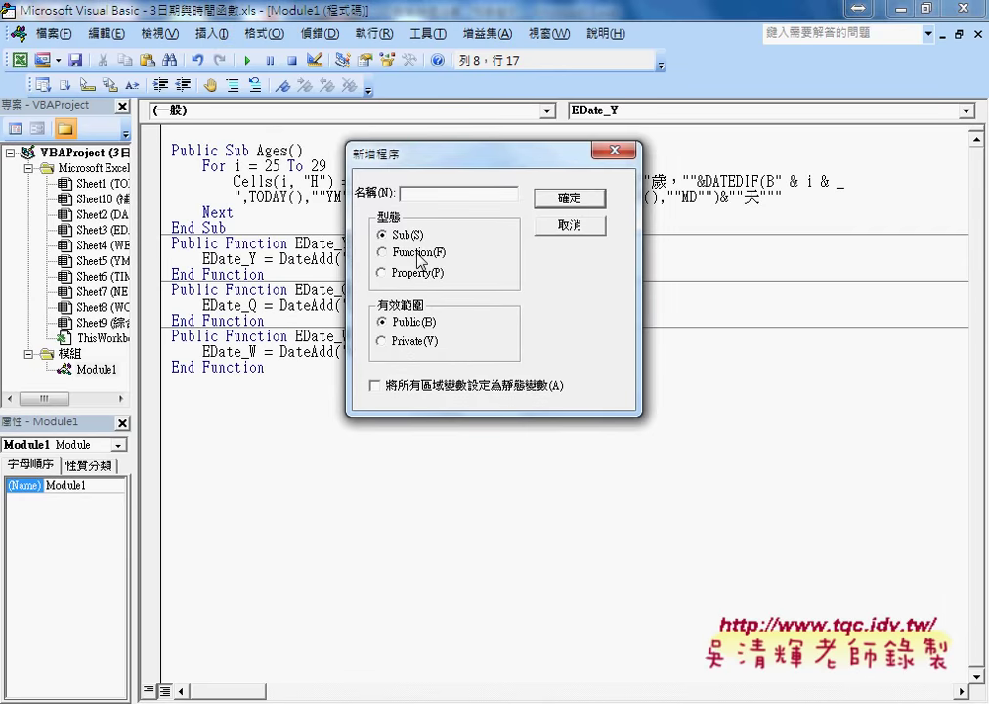
drag(452, 159, 600, 176)
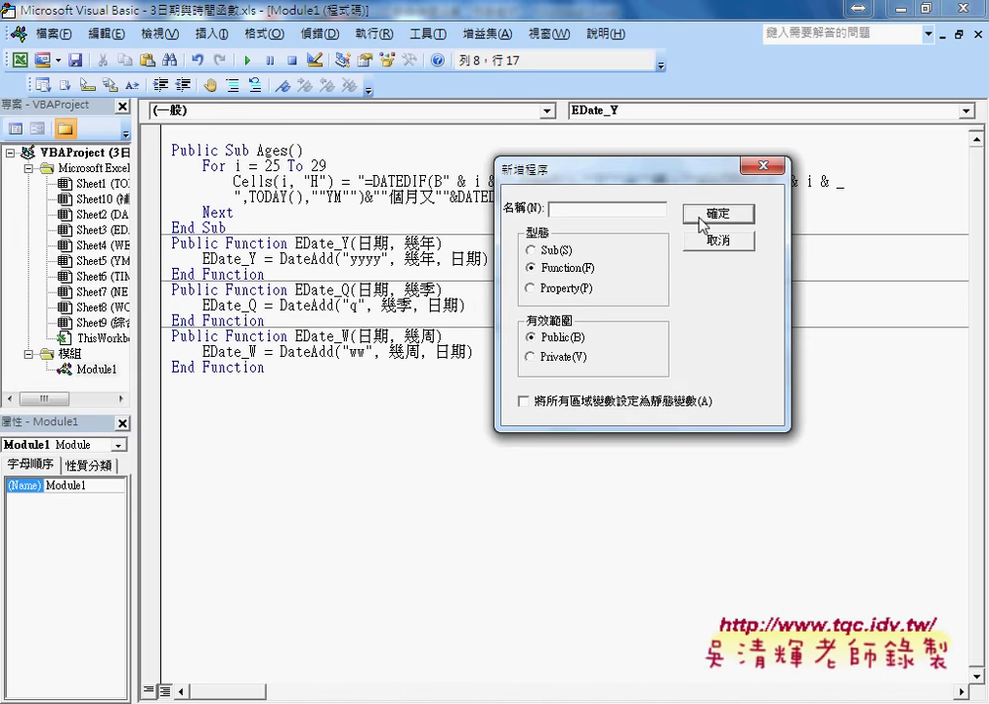
click(711, 240)
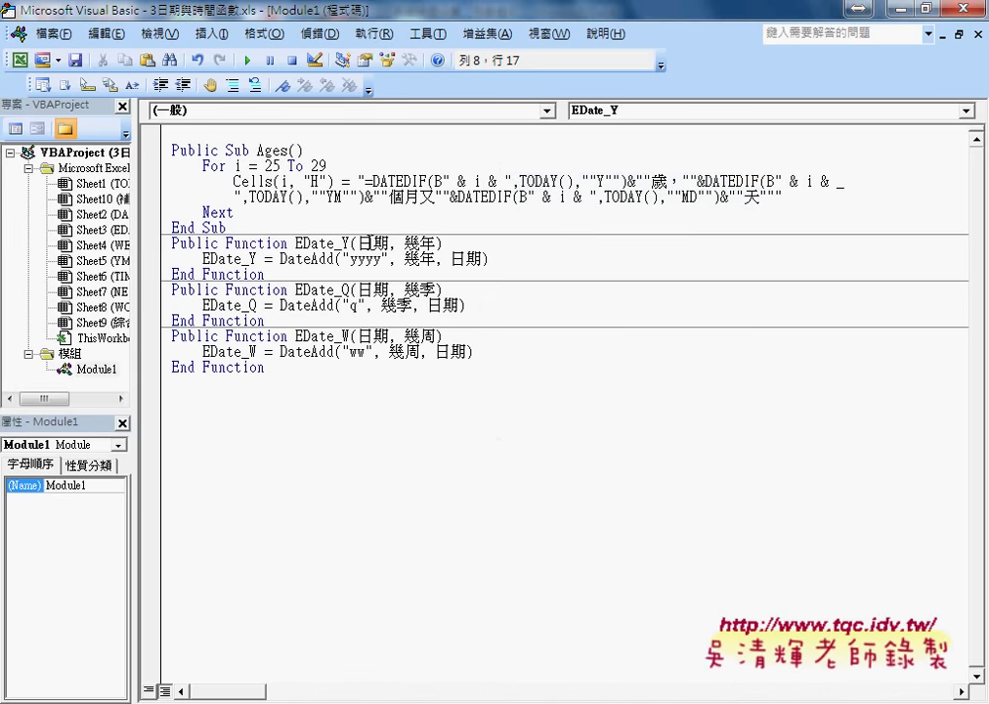
click(359, 242)
drag(358, 242, 436, 242)
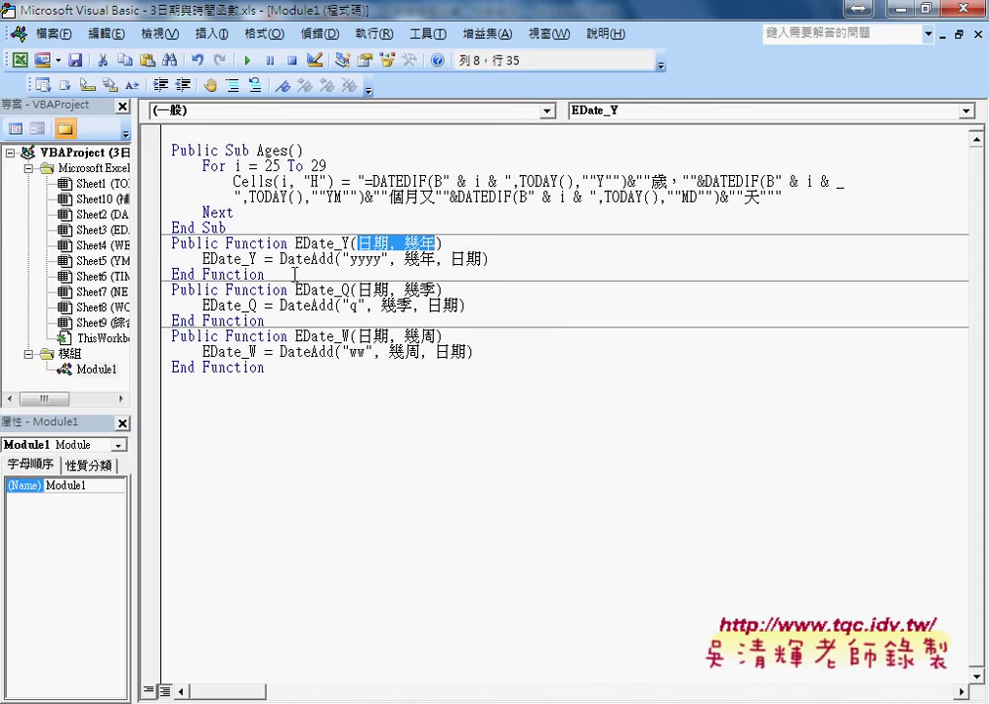
mouse_move(280, 258)
mouse_down()
mouse_move(342, 258)
mouse_move(295, 242)
mouse_move(202, 259)
mouse_up()
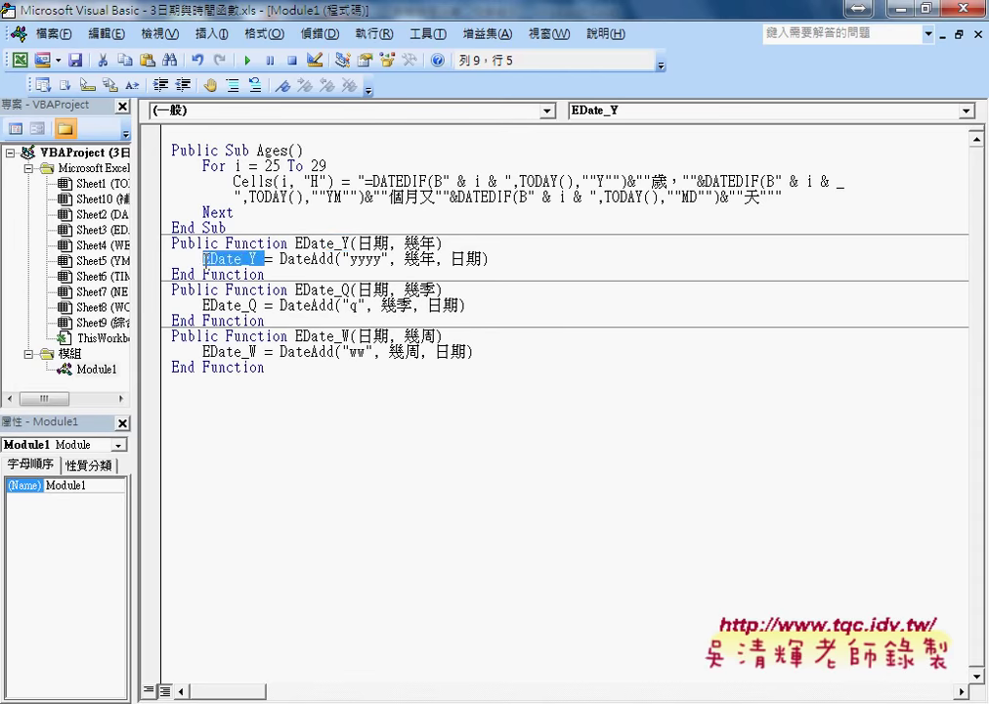
drag(295, 242, 349, 242)
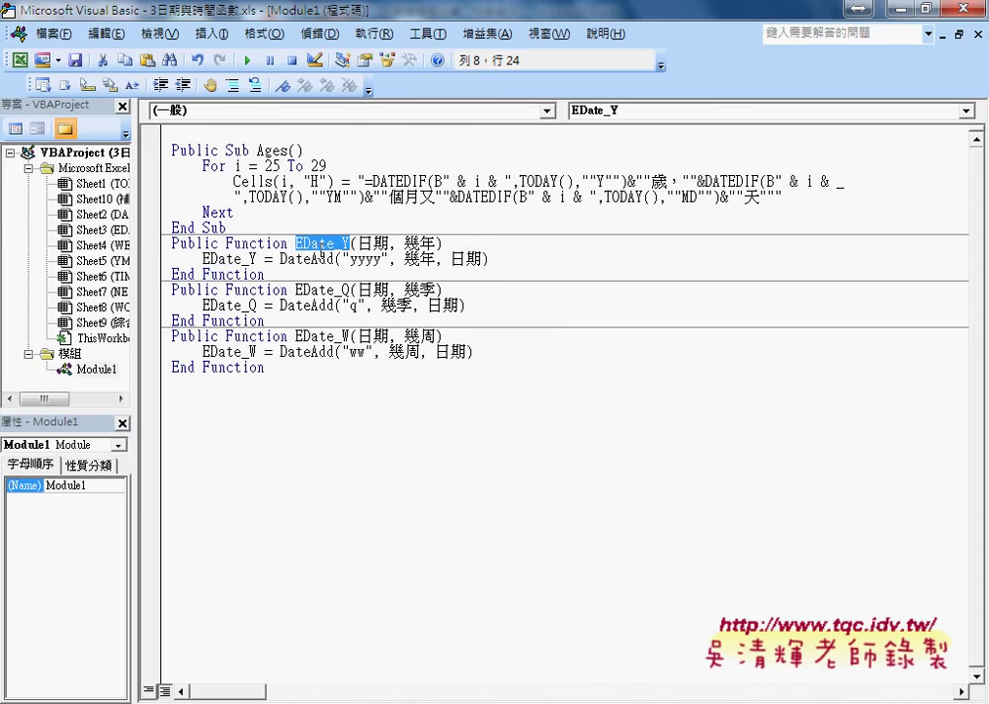
drag(258, 259, 203, 259)
drag(280, 259, 334, 259)
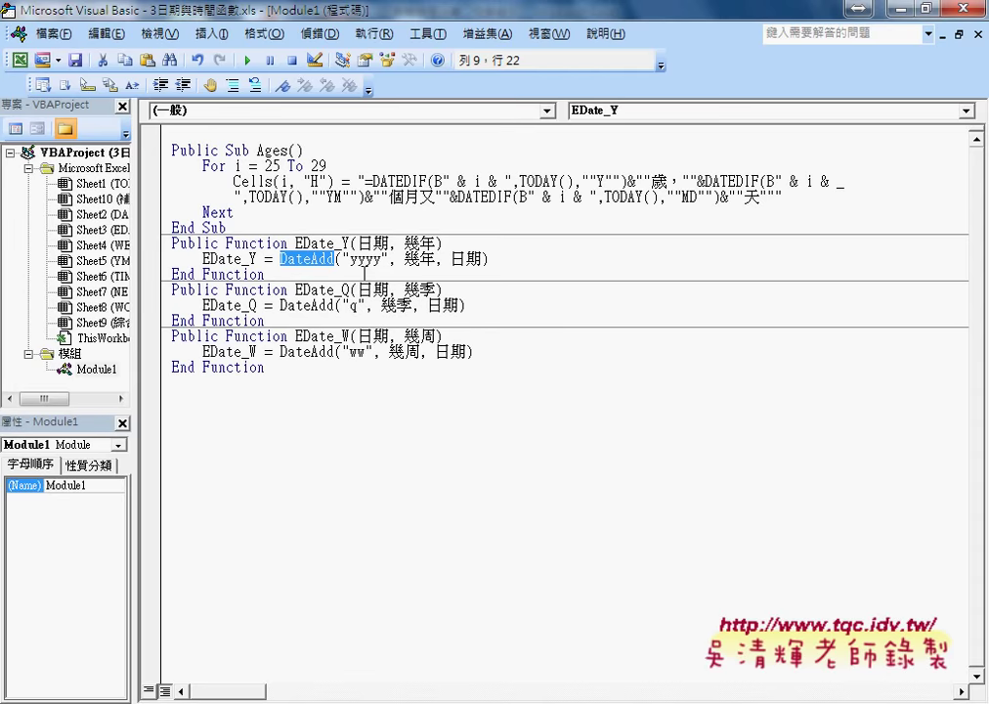
Step: Change DateAdd to VBA.DateAdd on the EDate_Y line, then press F1 on DateAdd for its help
key(Left)
key(Right)
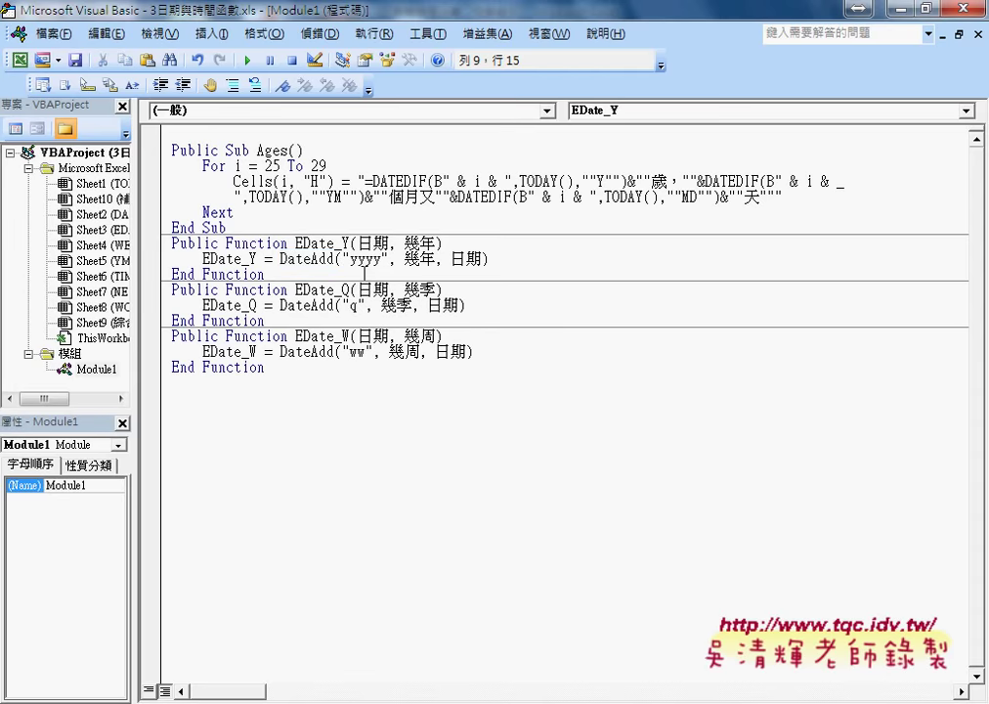
text(ㄅ)
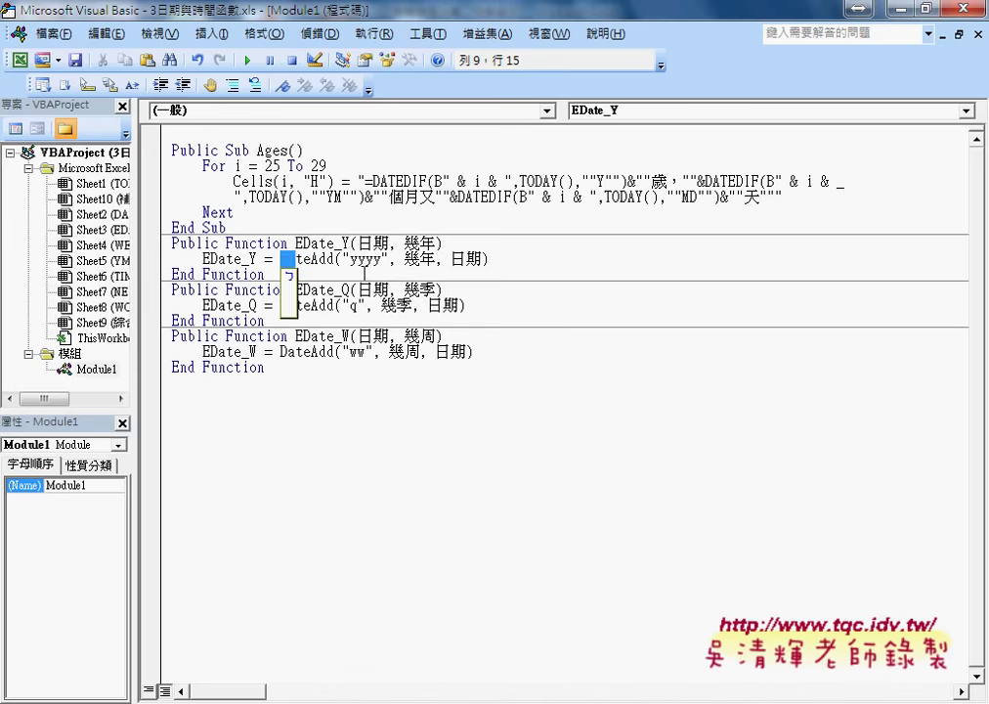
key(Escape)
text(vba)
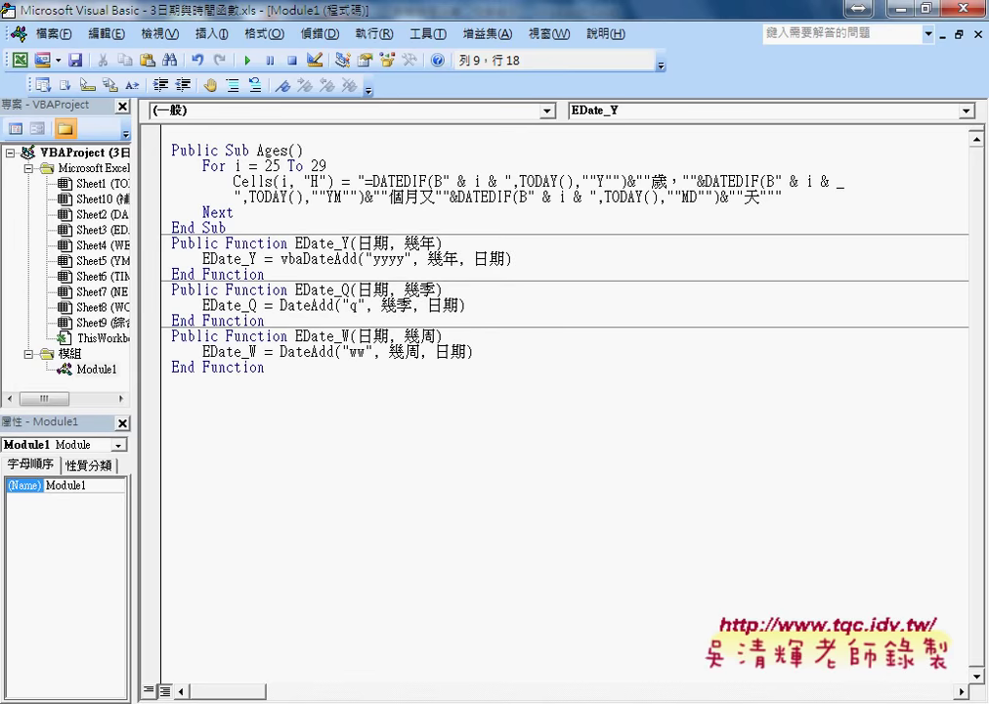
text(.)
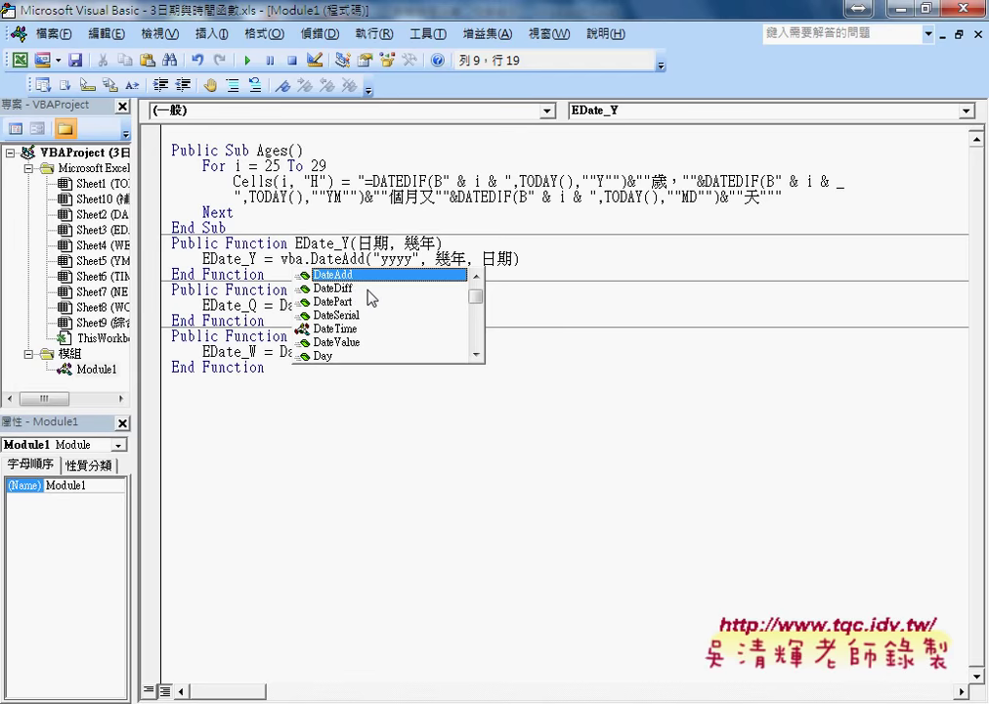
click(580, 309)
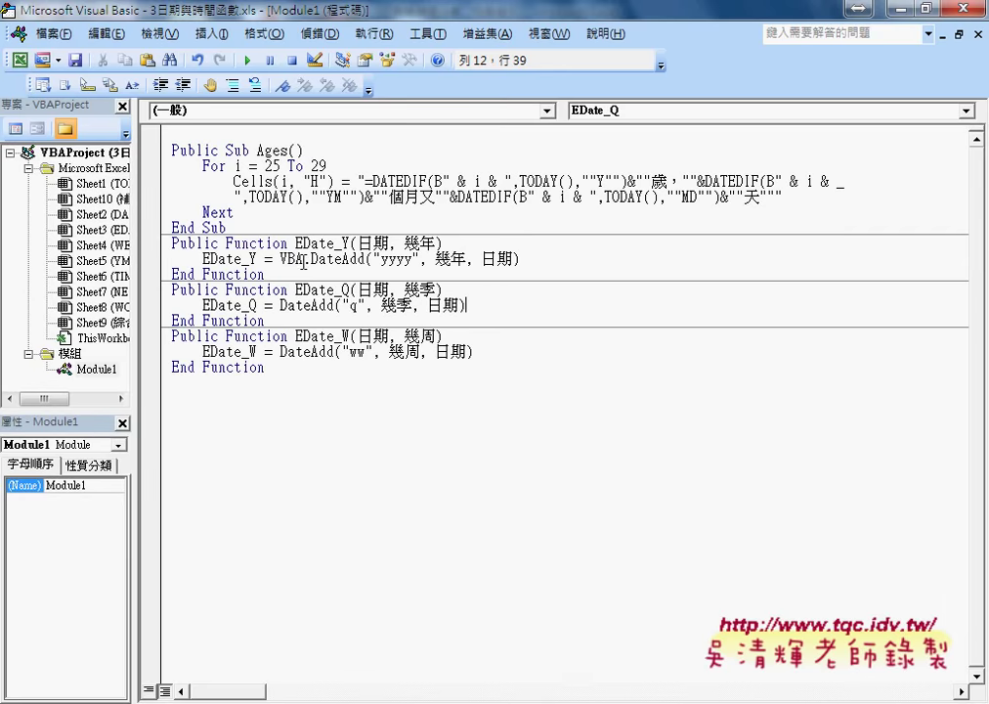
key(ctrl+z)
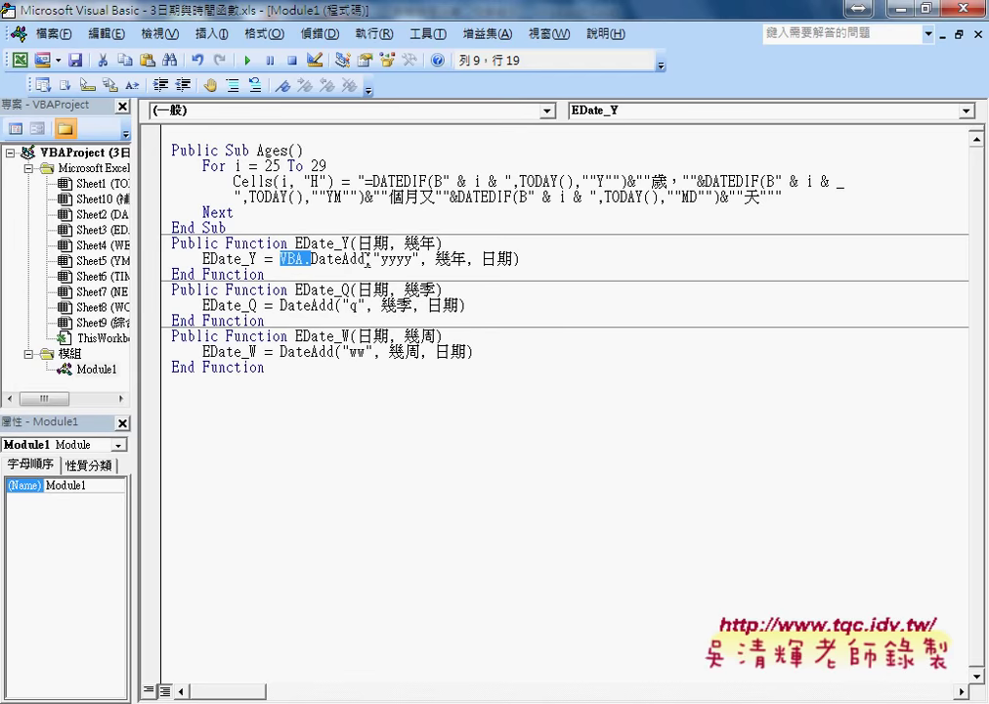
click(351, 258)
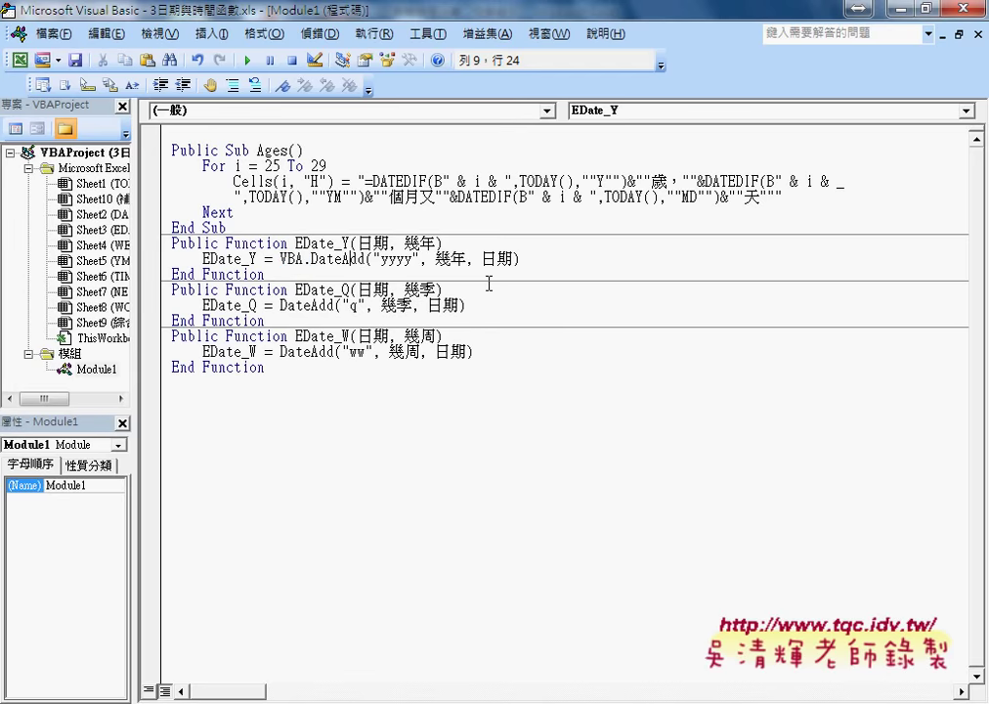
key(F1)
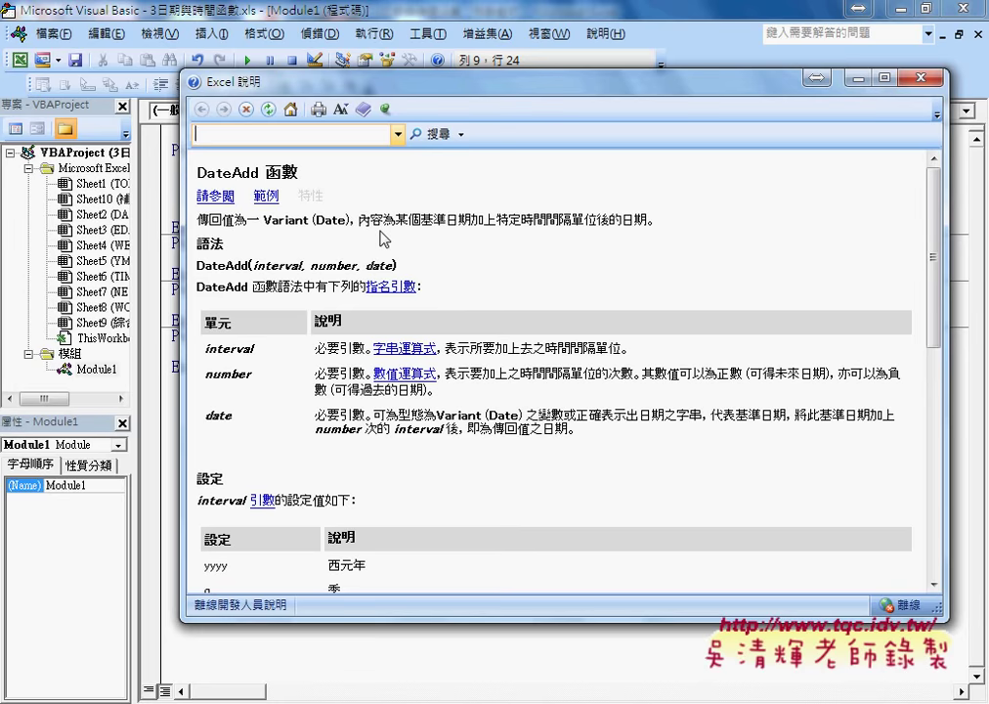
Step: Mark the interval argument and its yyyy, y, w and ww settings in the DateAdd help
drag(198, 264, 305, 264)
click(253, 262)
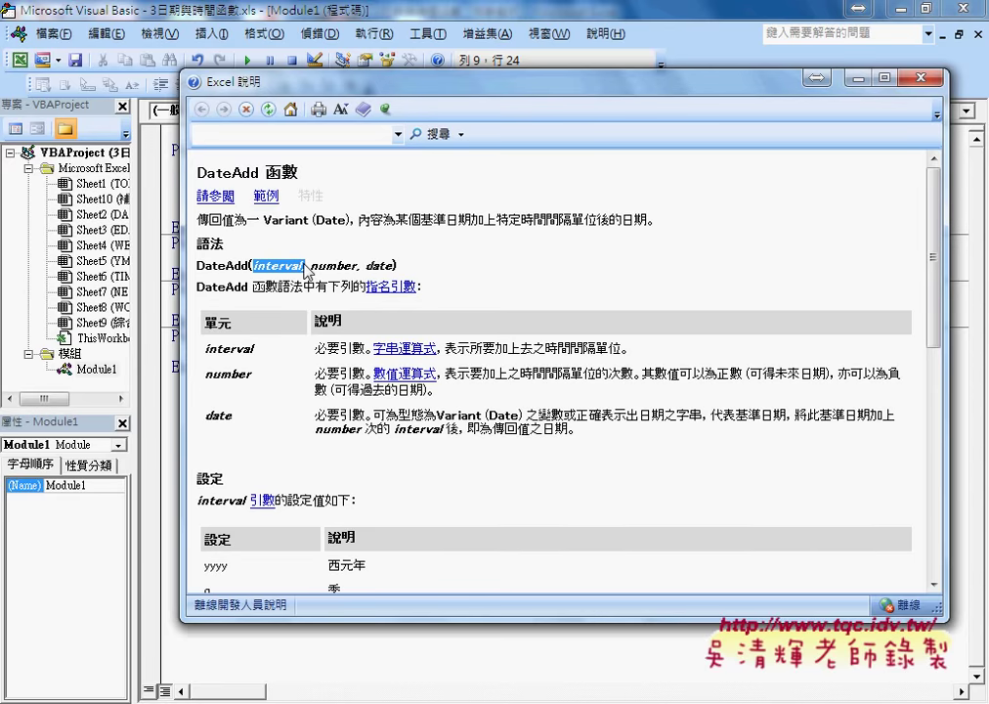
scroll(306, 269, down, 3)
scroll(306, 270, down, 3)
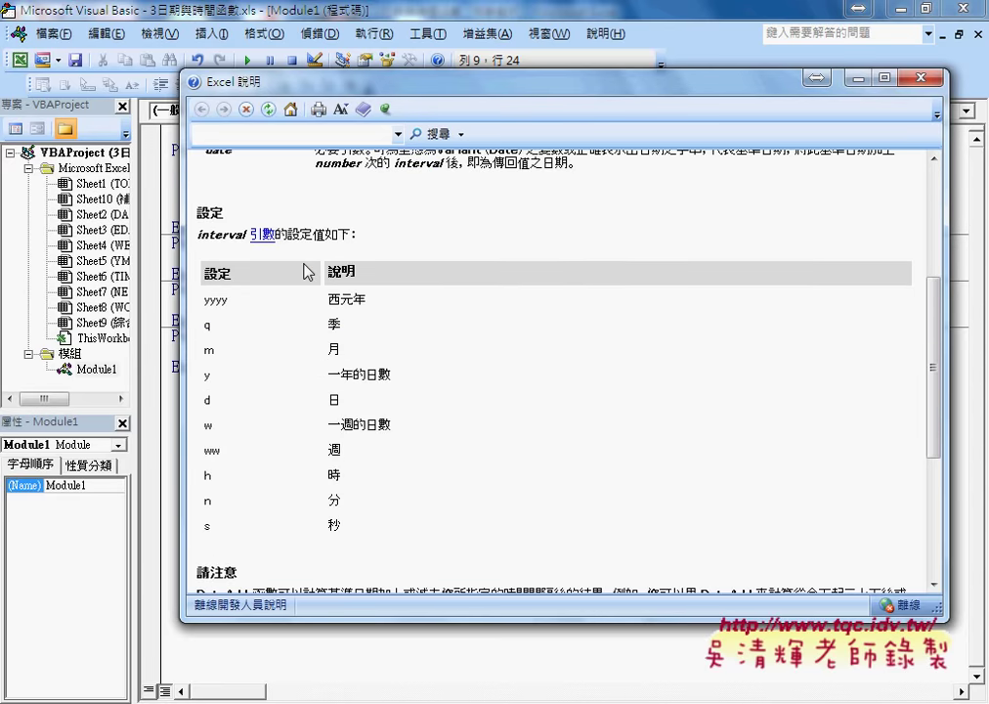
drag(199, 235, 246, 236)
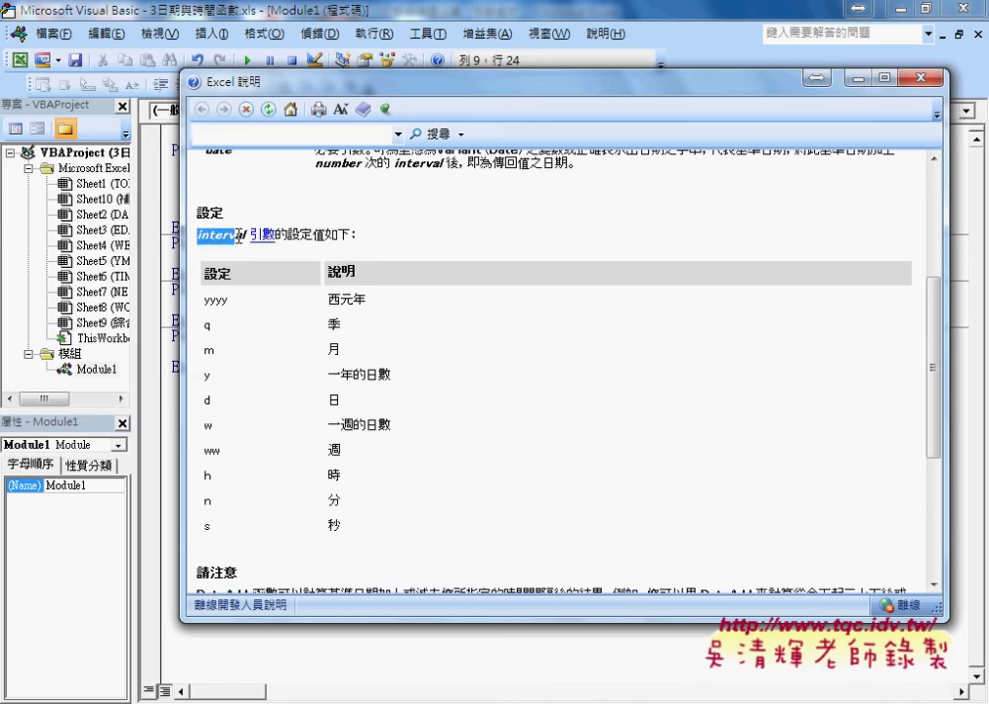
drag(366, 236, 213, 234)
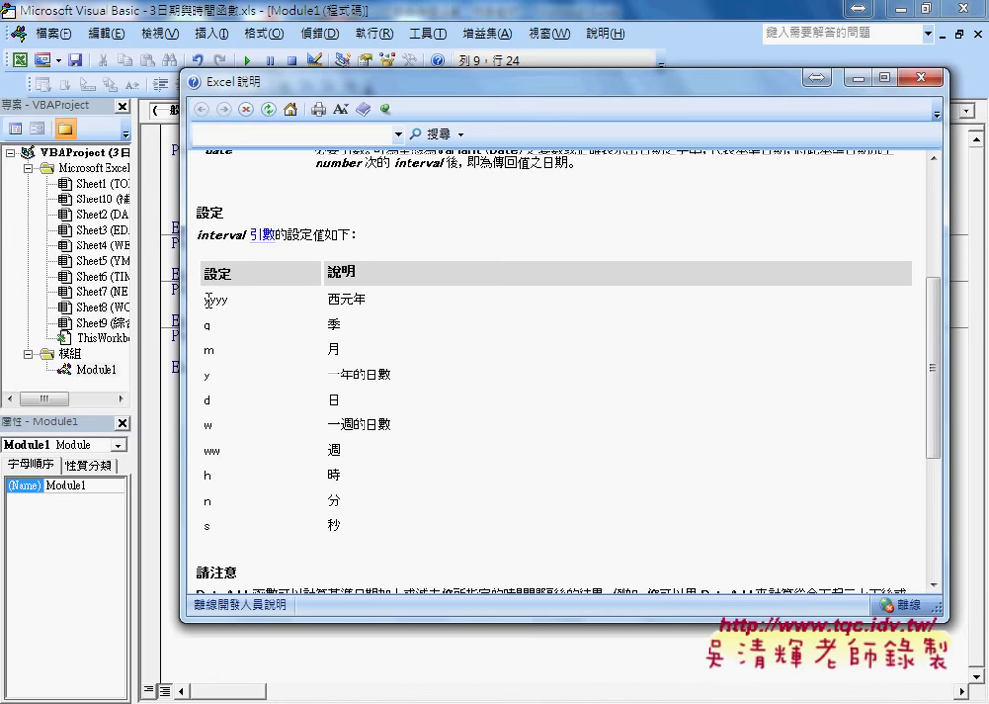
mouse_move(205, 300)
mouse_down()
mouse_move(235, 298)
mouse_move(213, 326)
mouse_up()
drag(381, 374, 322, 372)
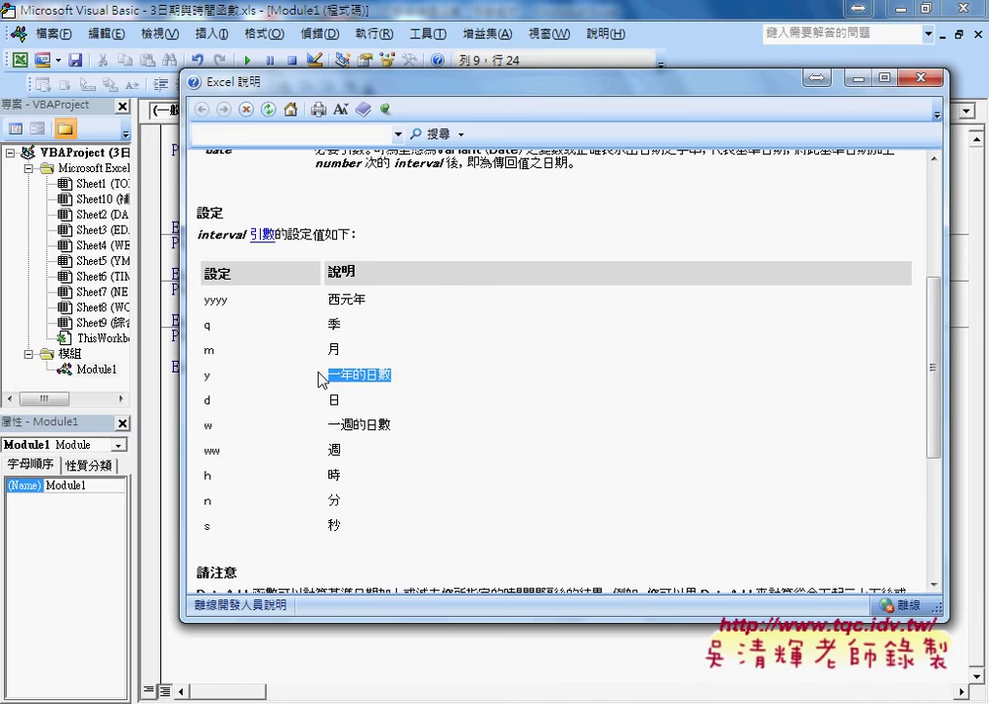
mouse_move(217, 375)
mouse_down()
mouse_move(203, 374)
mouse_move(205, 424)
mouse_up()
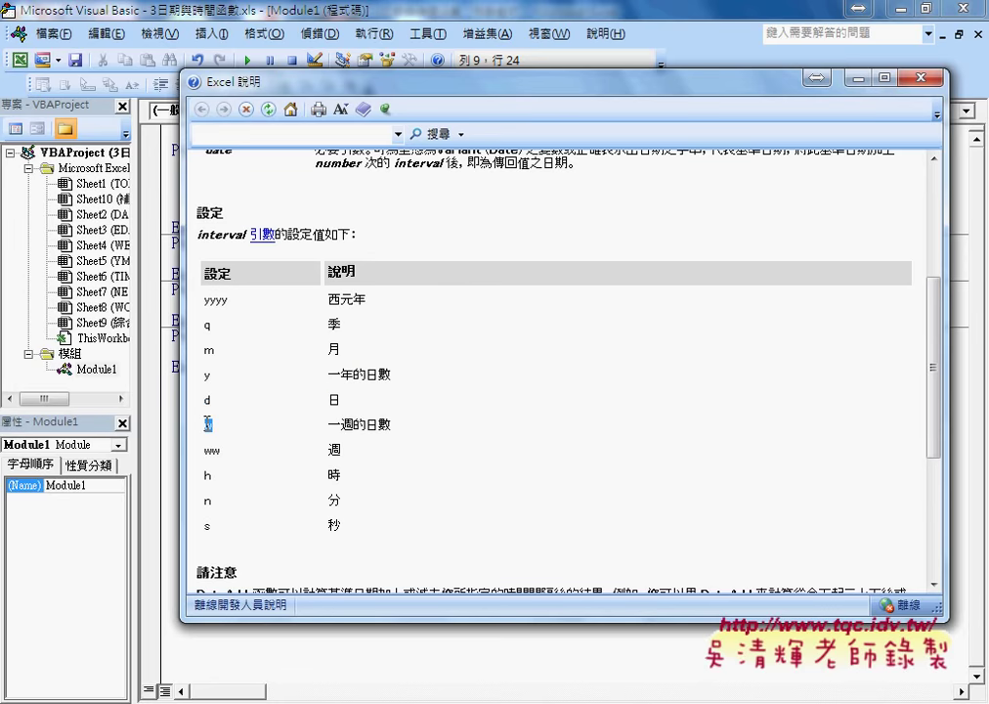
mouse_move(393, 426)
mouse_down()
mouse_move(330, 425)
mouse_move(326, 453)
mouse_up()
drag(224, 451, 204, 452)
Step: Mark the number and date argument descriptions, then close the help window
scroll(242, 528, up, 1)
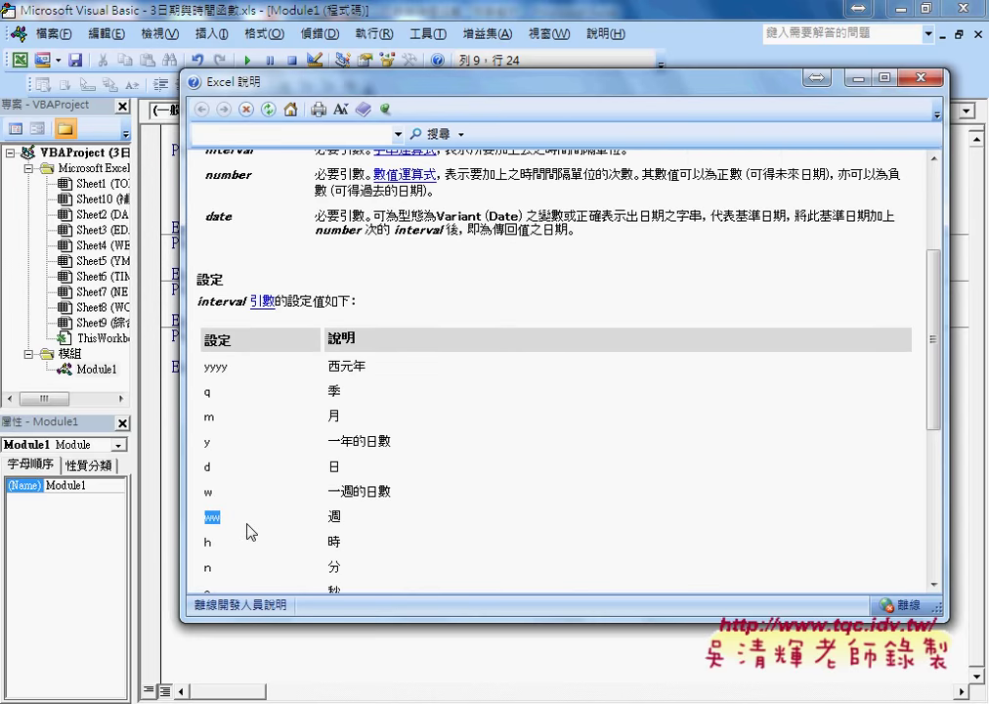
scroll(250, 532, down, 1)
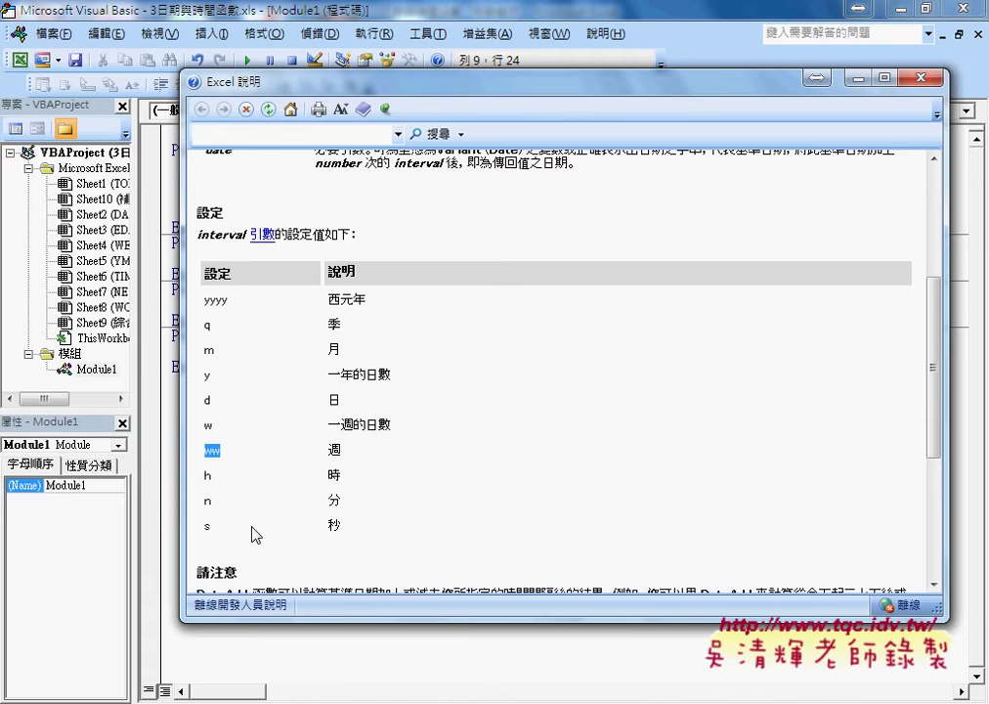
scroll(273, 491, up, 2)
scroll(273, 492, up, 1)
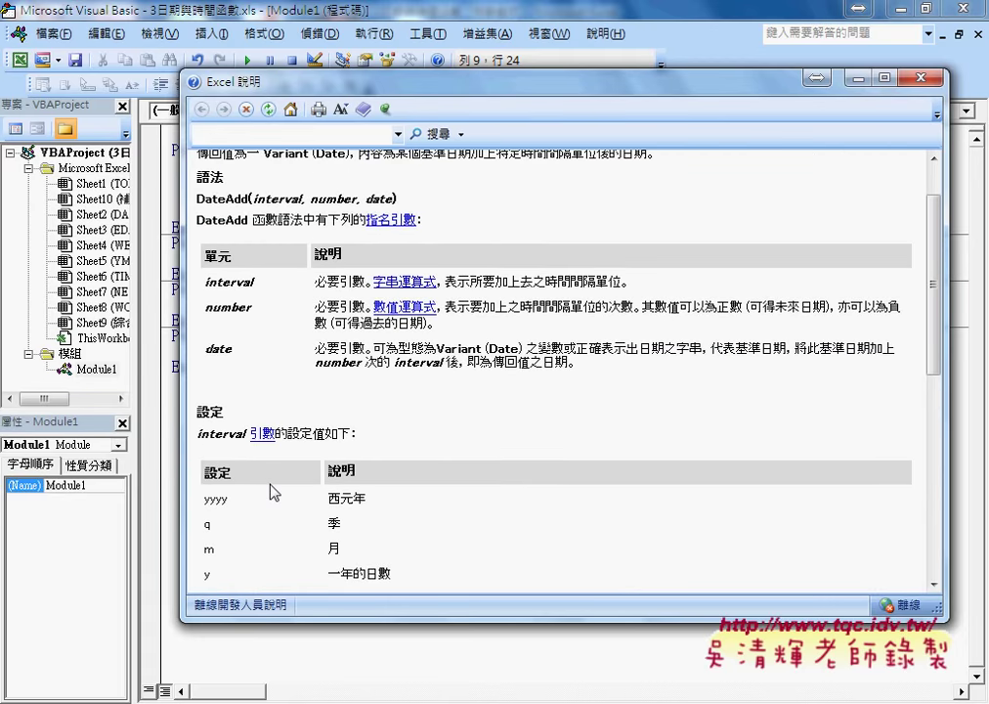
scroll(274, 492, up, 1)
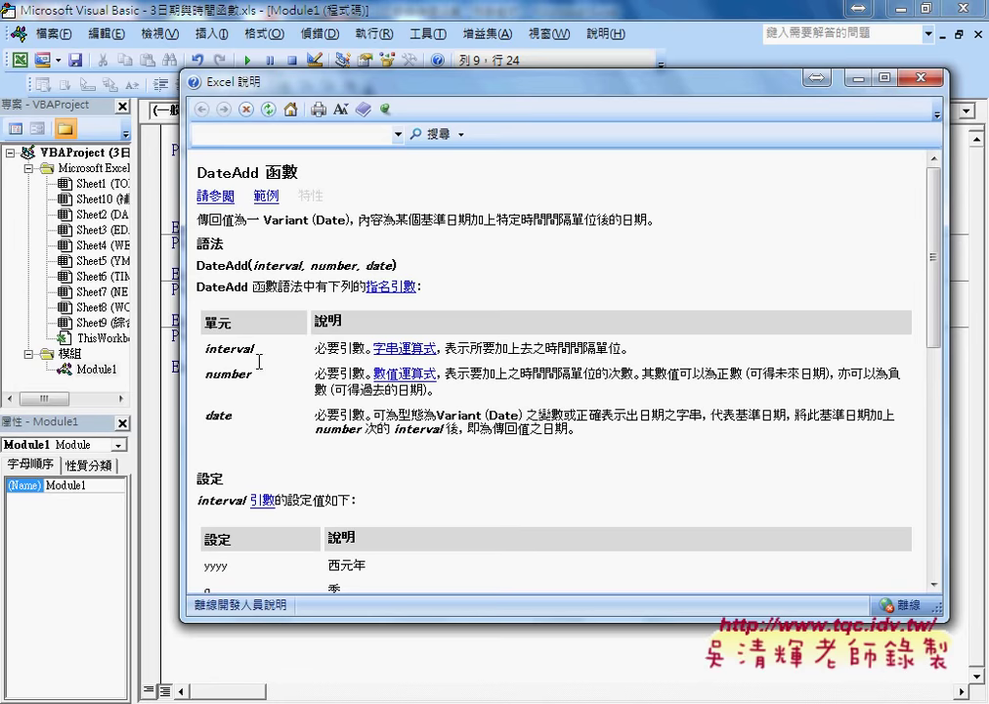
drag(253, 378, 208, 382)
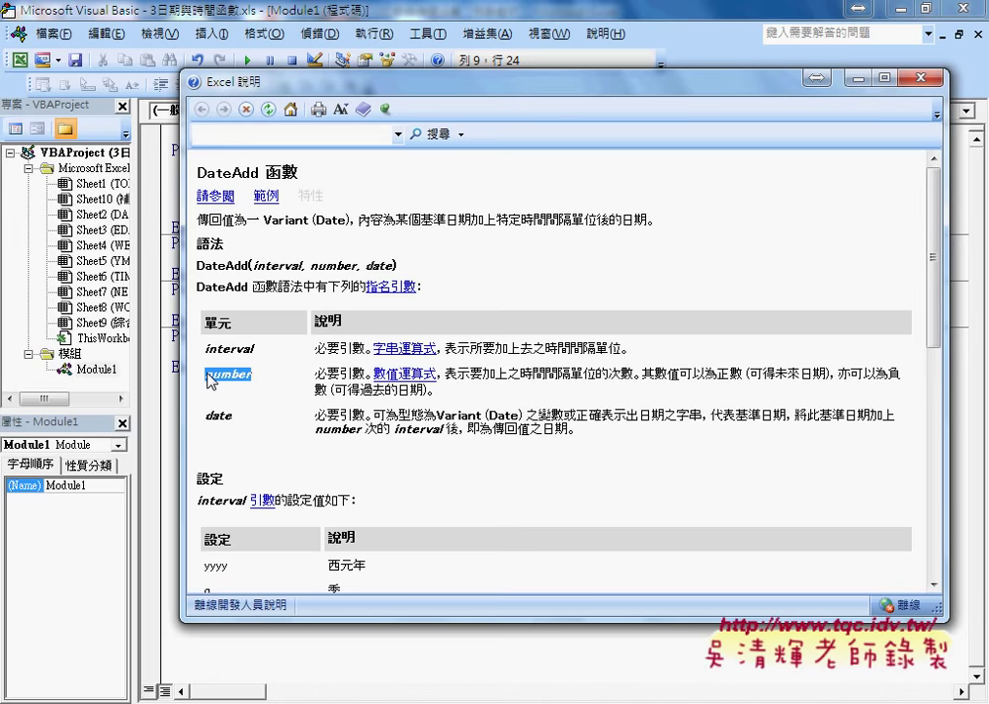
drag(232, 415, 205, 418)
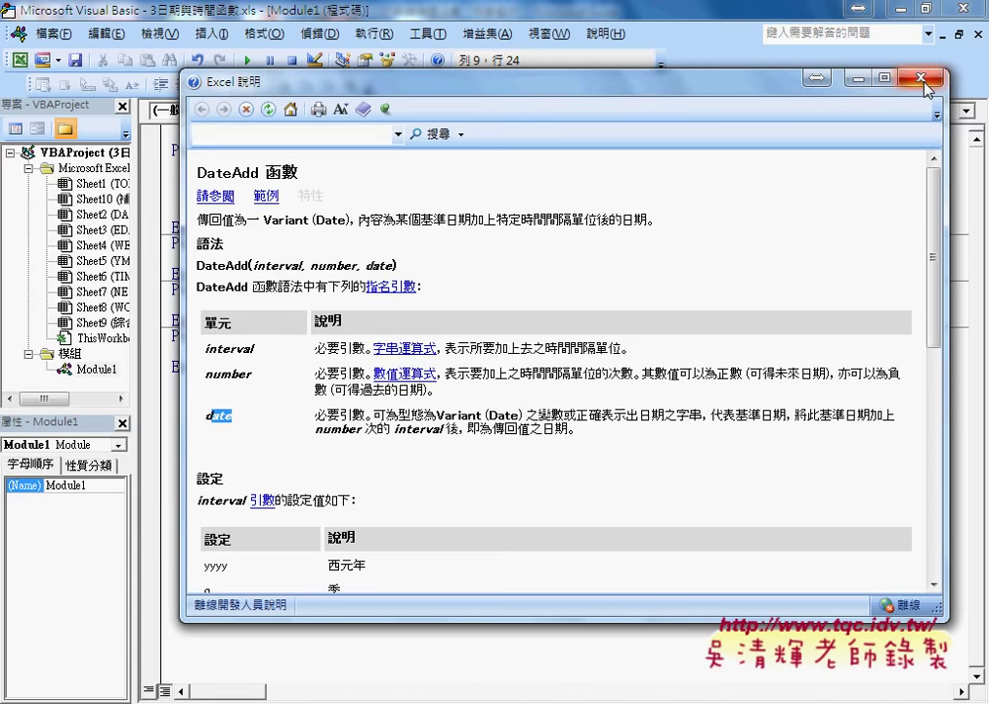
click(728, 60)
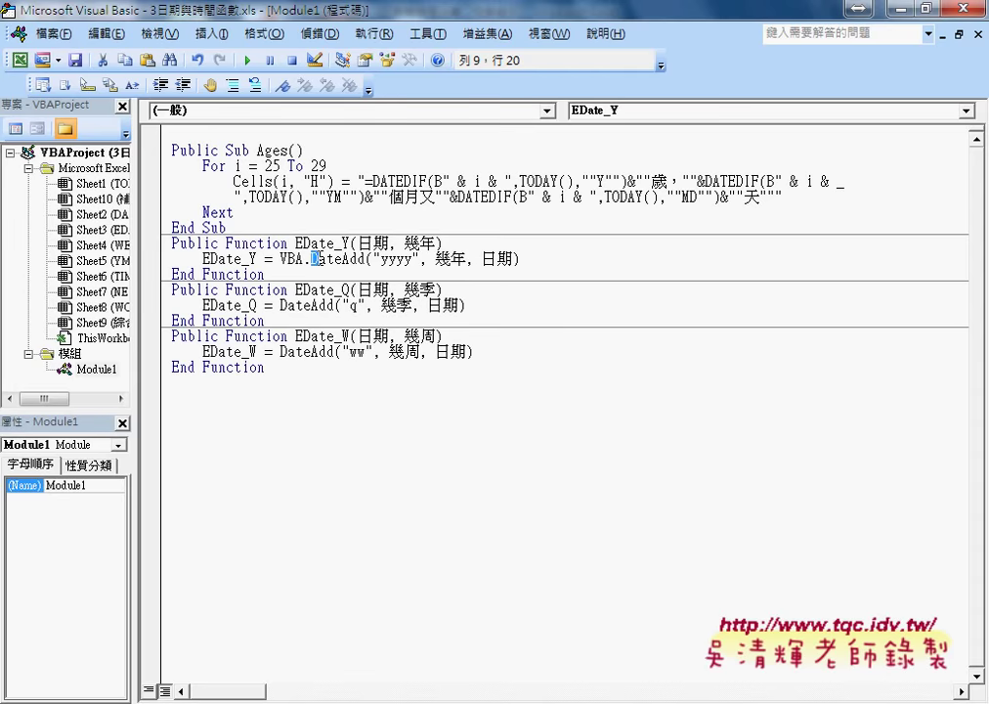
Step: Highlight DateAdd and its yyyy, 幾年 and 日期 arguments in the EDate_Y line
double_click(317, 259)
drag(373, 259, 419, 259)
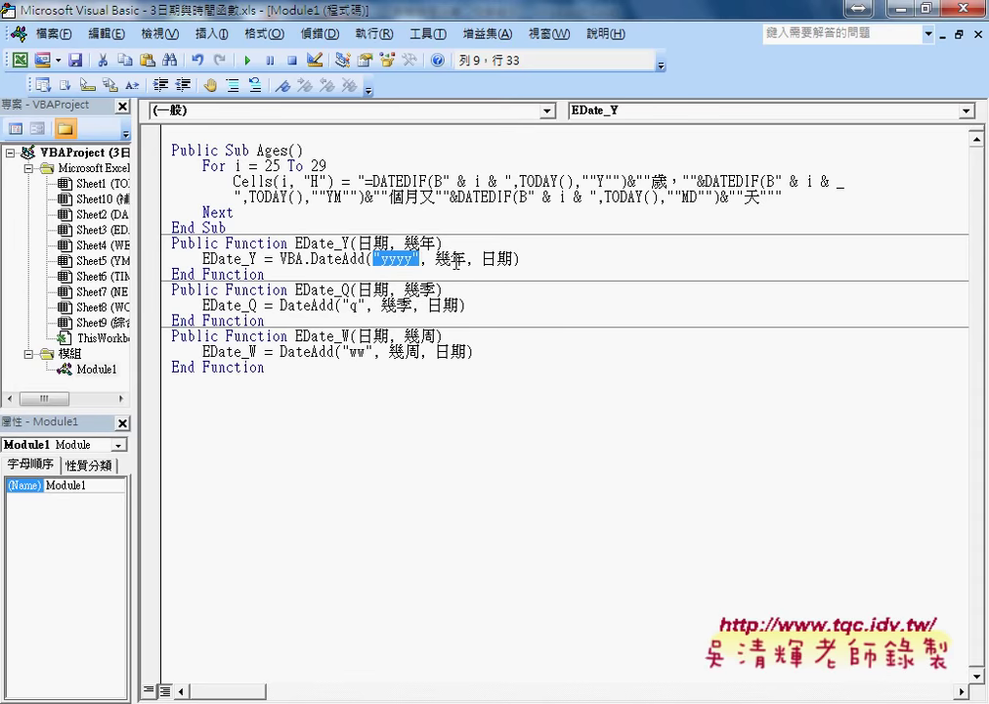
drag(435, 259, 463, 259)
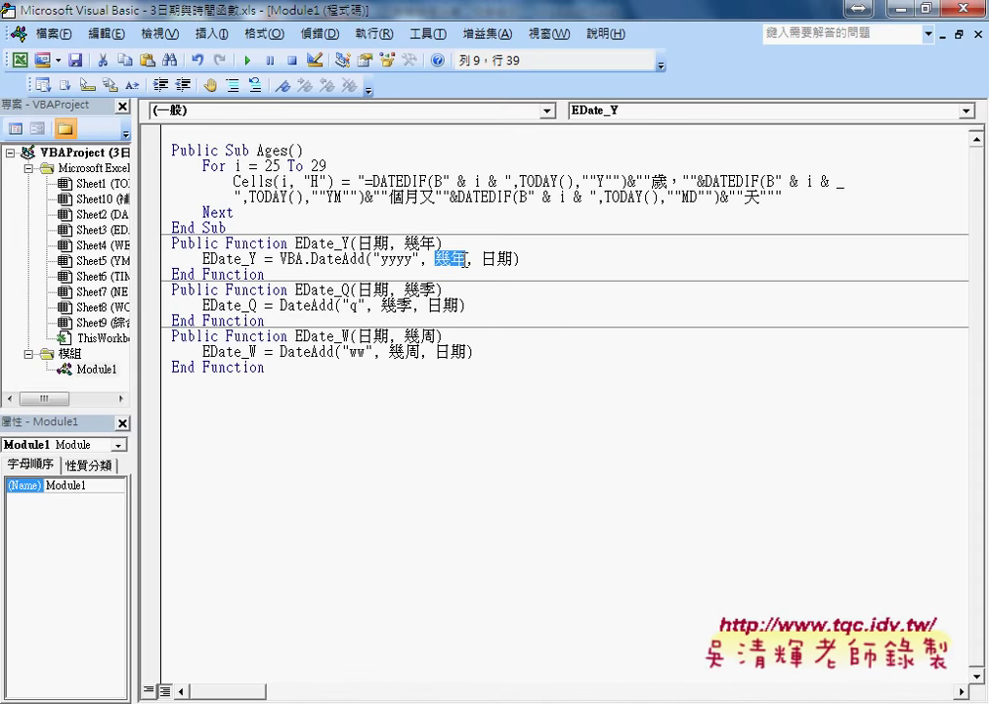
drag(480, 259, 512, 259)
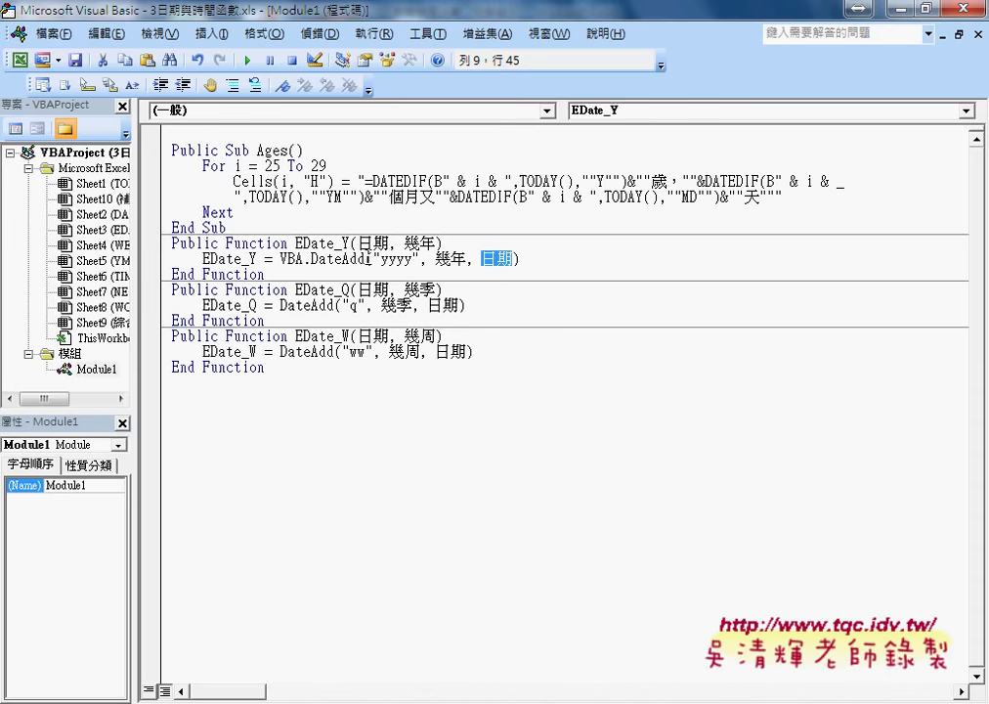
drag(366, 259, 311, 259)
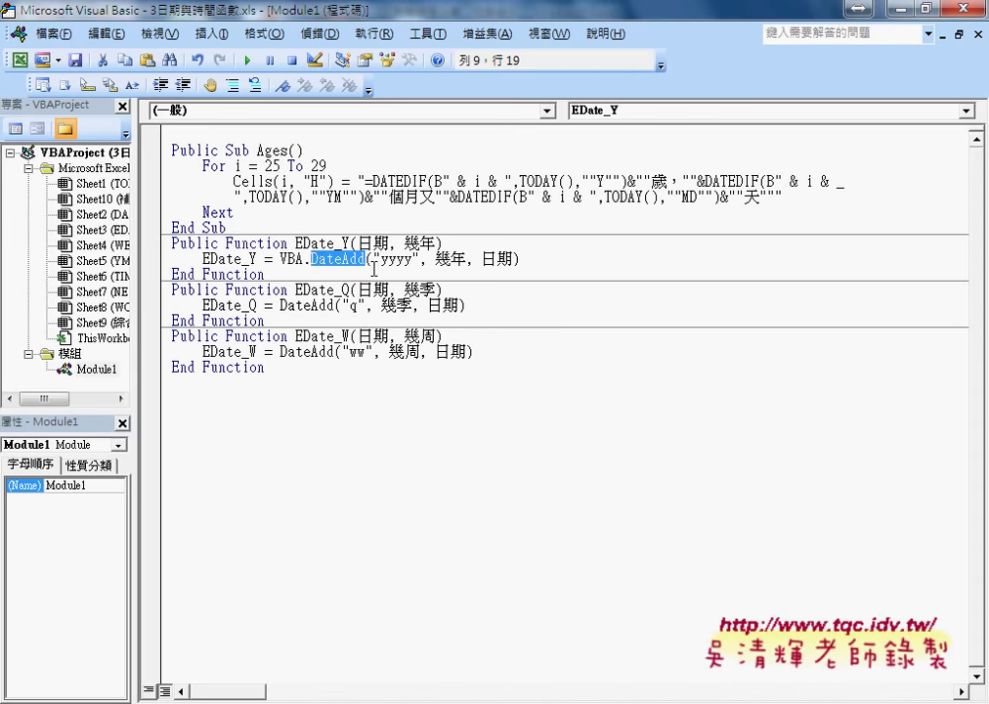
click(223, 259)
drag(202, 259, 259, 259)
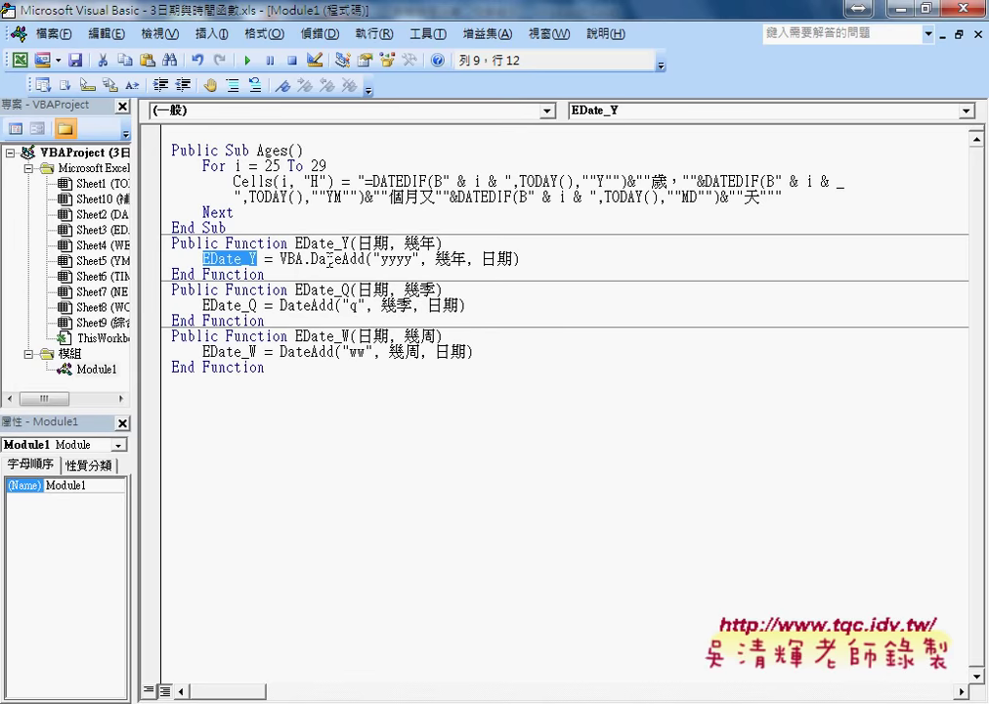
click(328, 259)
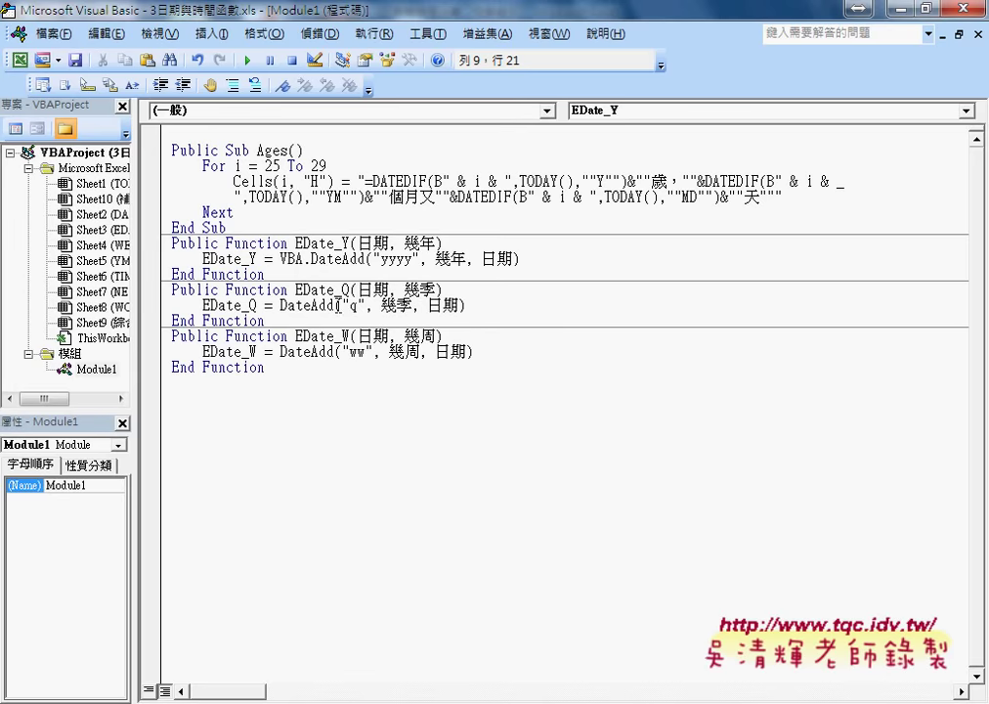
Step: Highlight the q interval in EDate_Q and ww in EDate_W, then press F1 on DateAdd
double_click(354, 305)
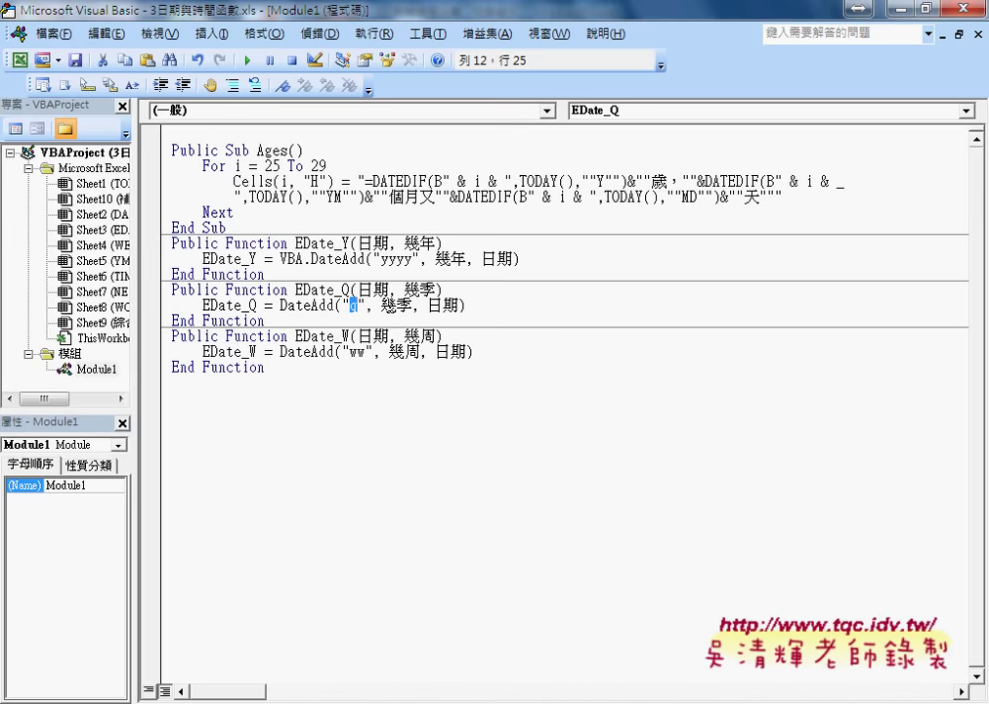
key(End)
drag(466, 304, 282, 305)
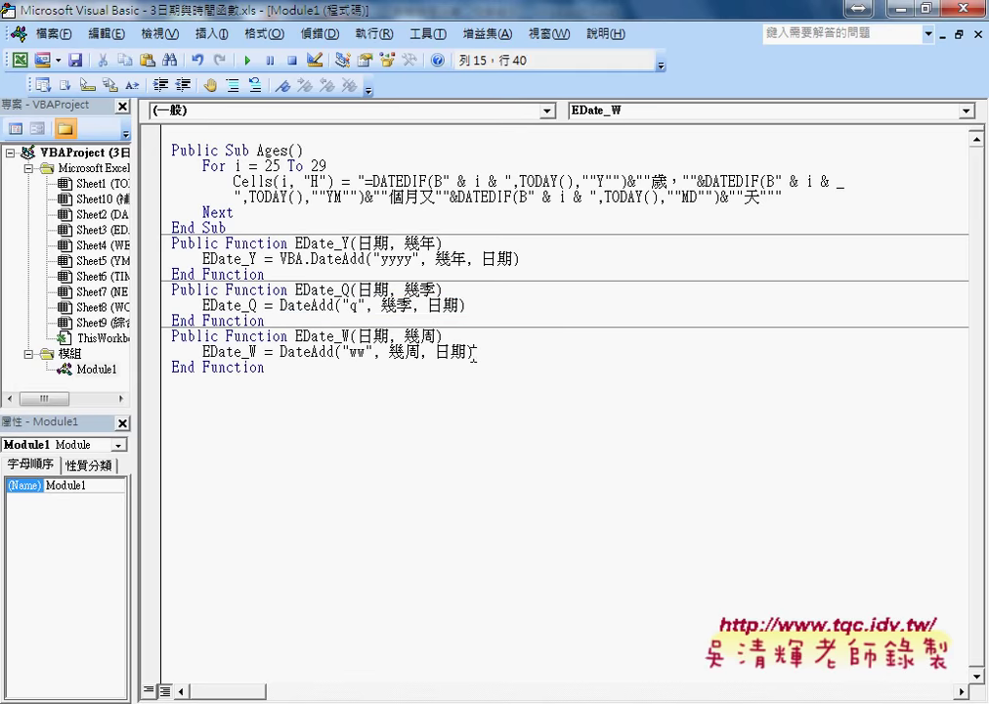
drag(475, 352, 436, 352)
click(352, 353)
drag(352, 352, 365, 354)
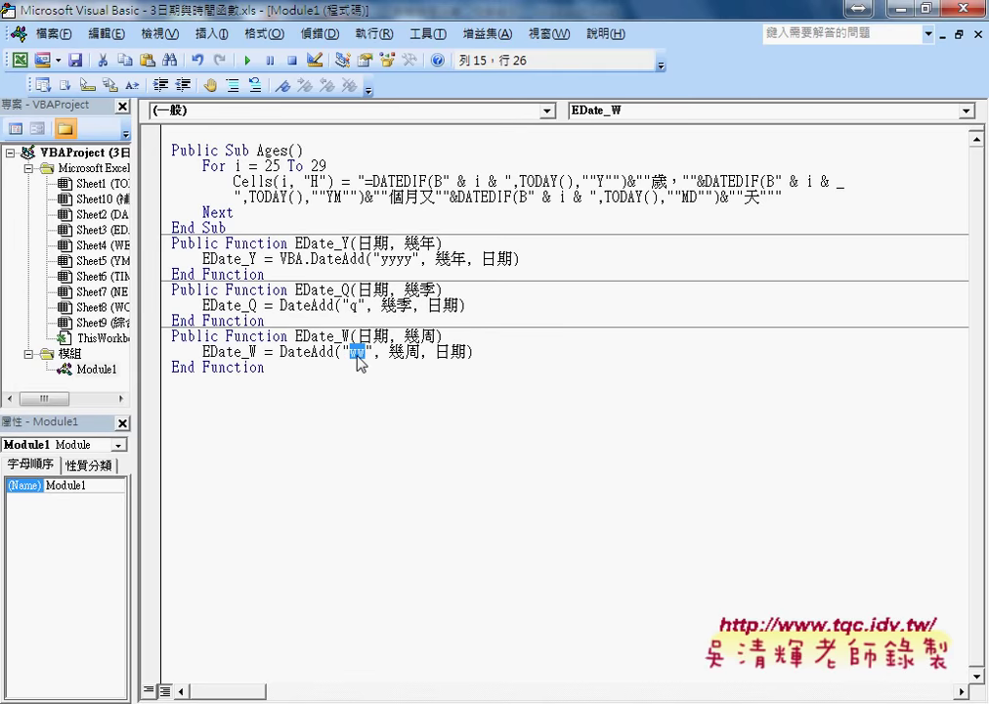
drag(278, 368, 165, 247)
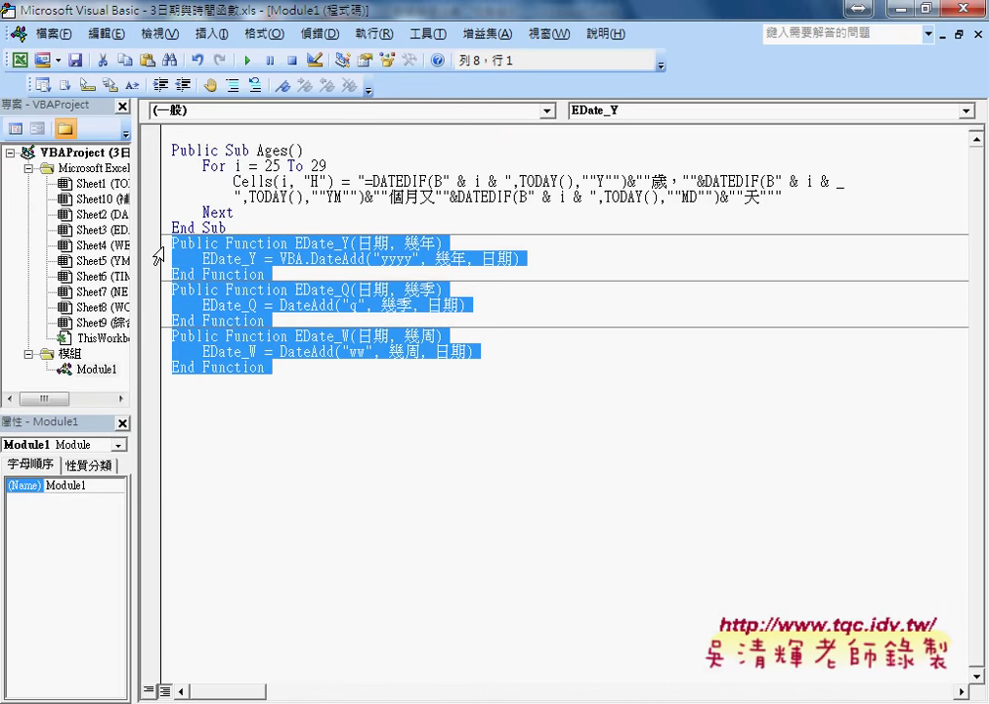
click(398, 260)
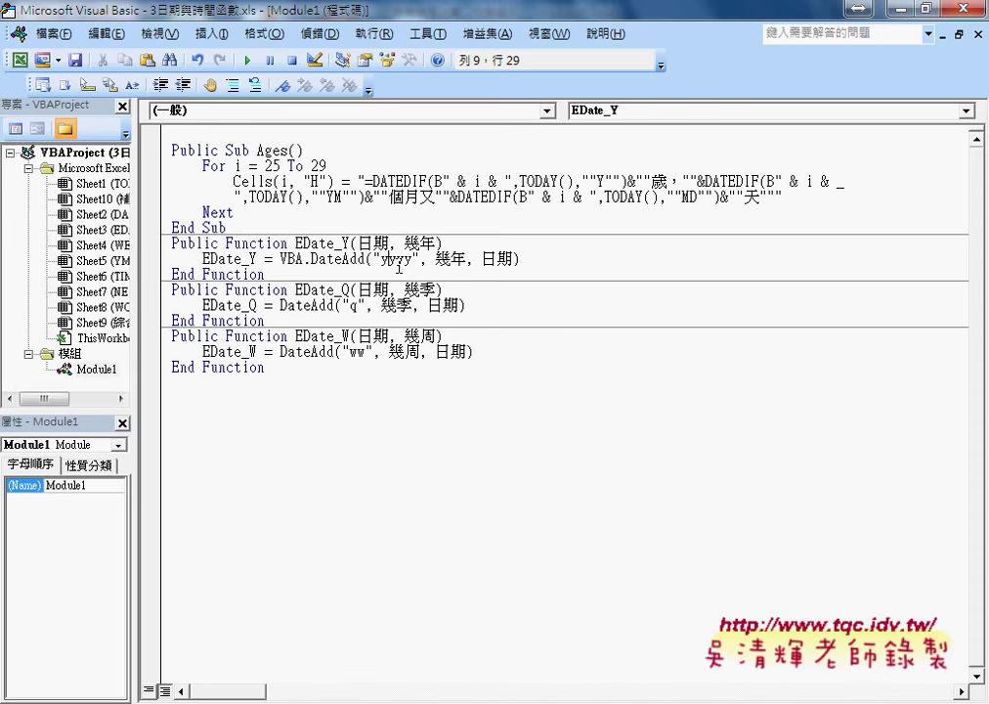
click(334, 259)
key(F1)
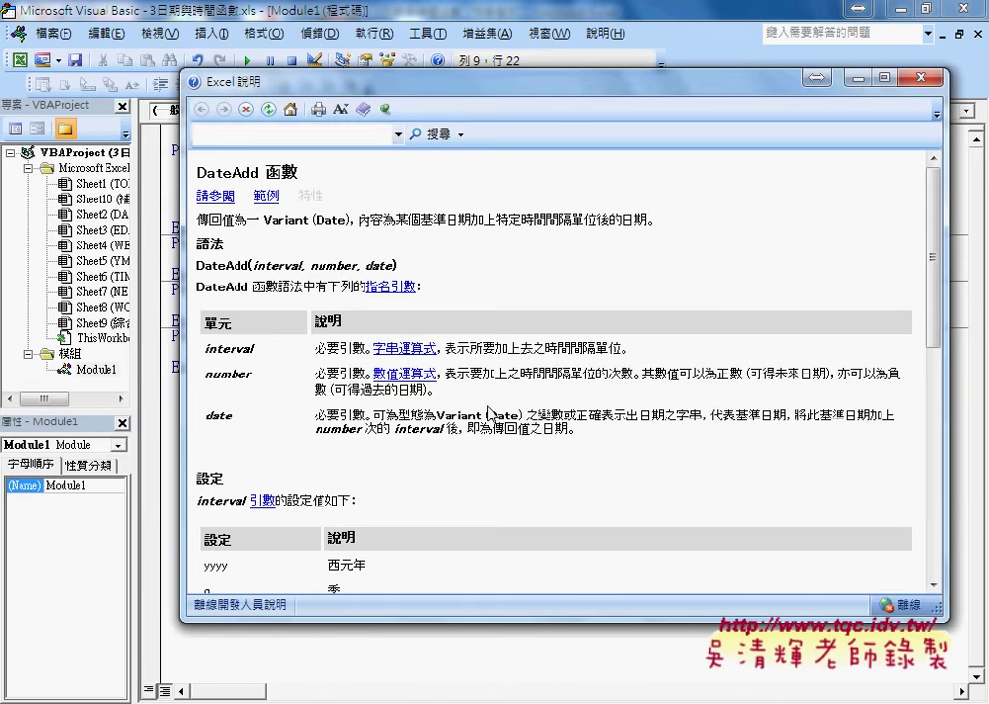
Step: Highlight the m, d, y and w rows in the DateAdd interval settings table
scroll(492, 414, down, 1)
scroll(491, 413, down, 3)
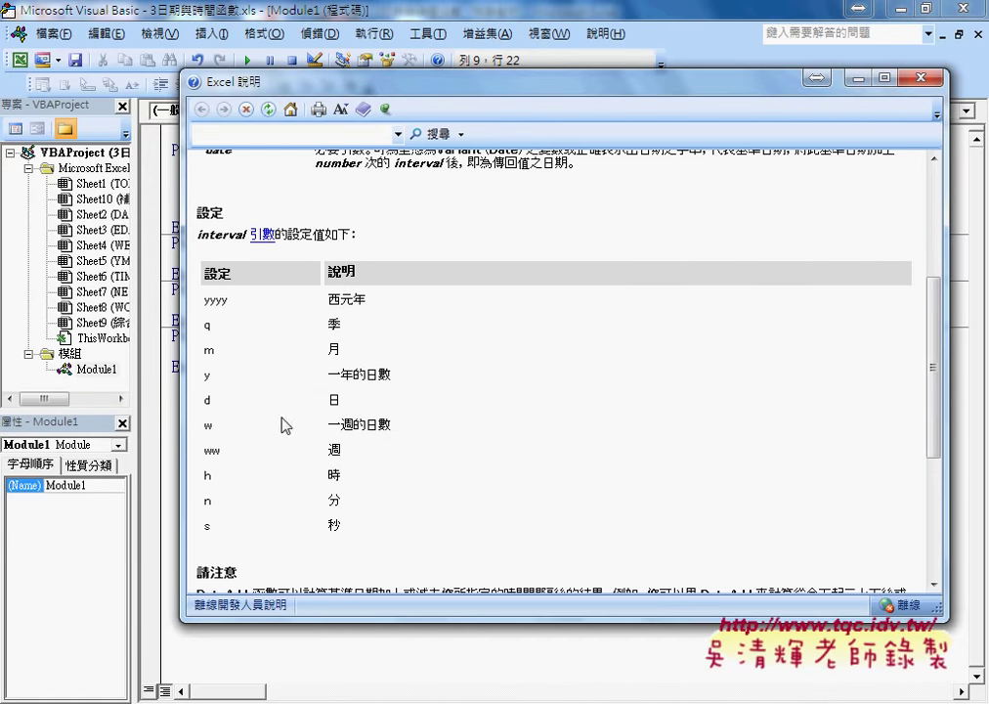
drag(203, 349, 342, 357)
drag(328, 400, 342, 399)
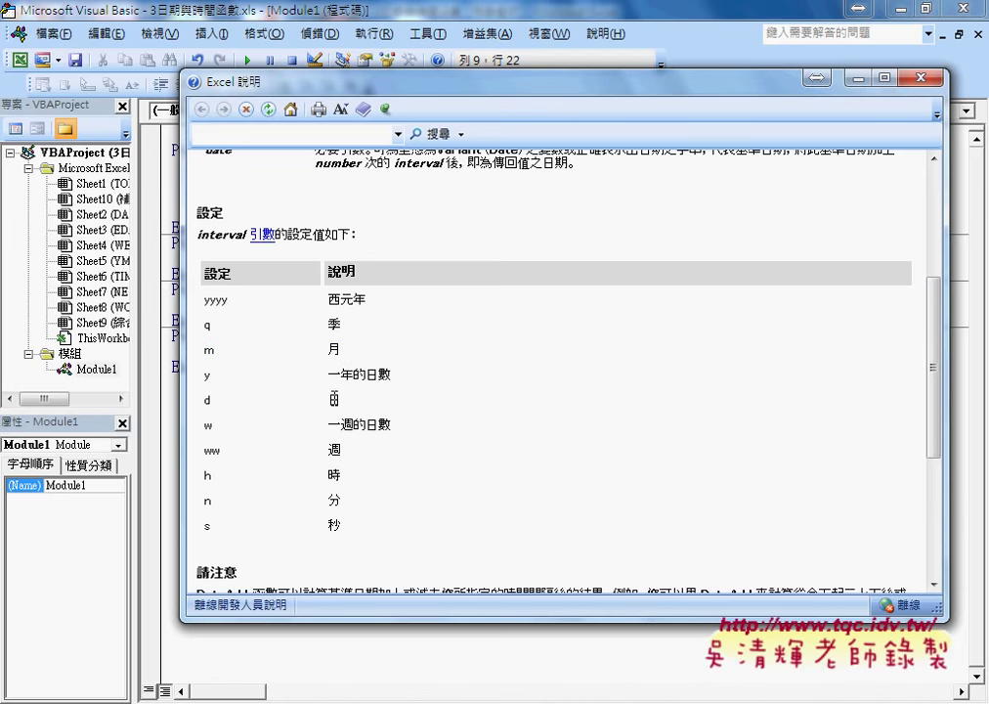
double_click(208, 400)
drag(392, 374, 328, 374)
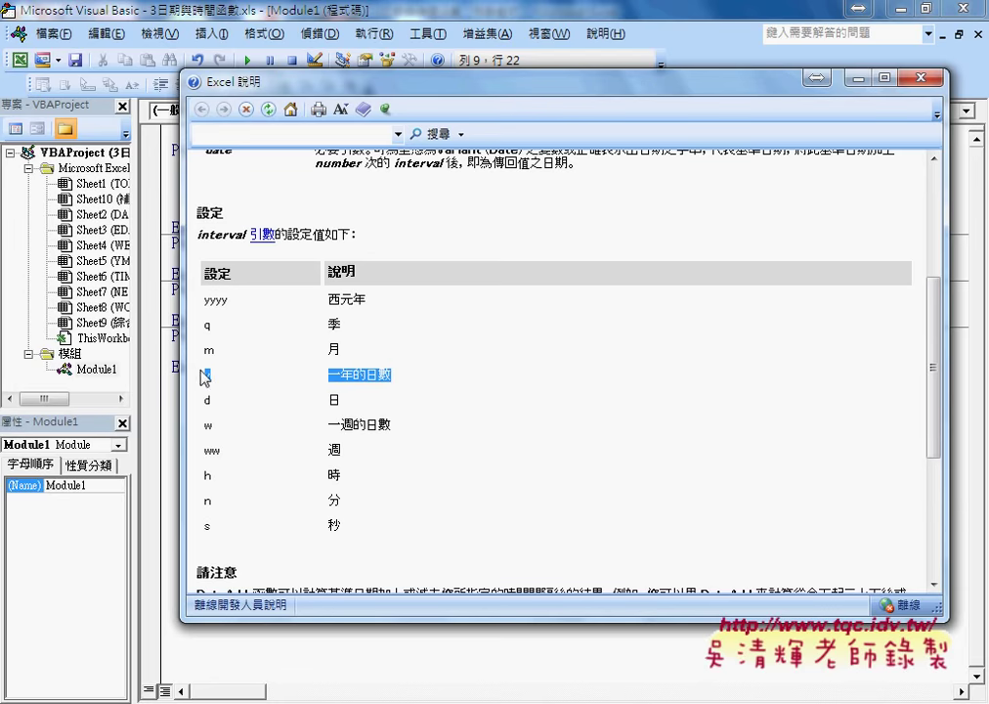
drag(328, 369, 216, 386)
drag(391, 426, 210, 427)
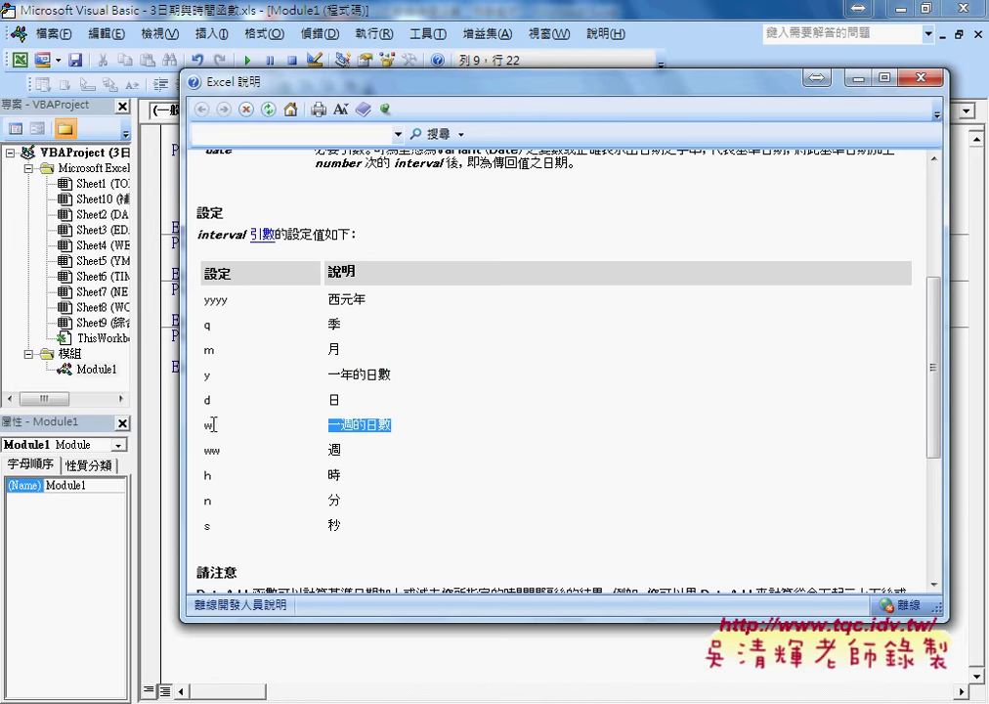
Step: Return to the top of the help topic and show its 請參閱 related functions list
scroll(293, 440, down, 4)
scroll(326, 456, down, 2)
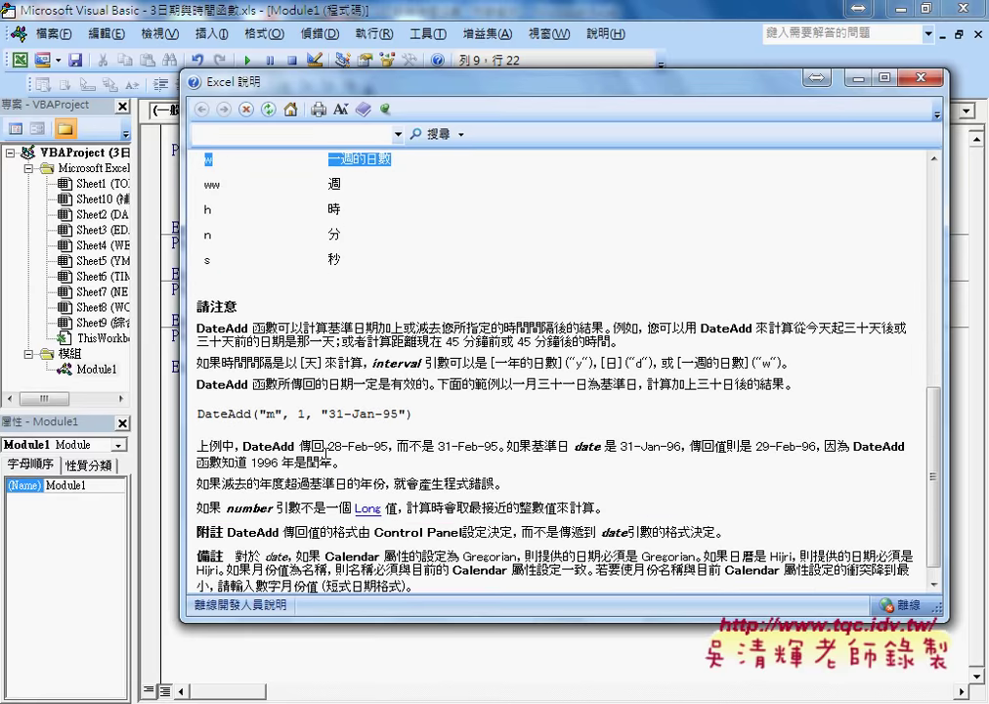
scroll(325, 459, up, 4)
scroll(326, 460, up, 7)
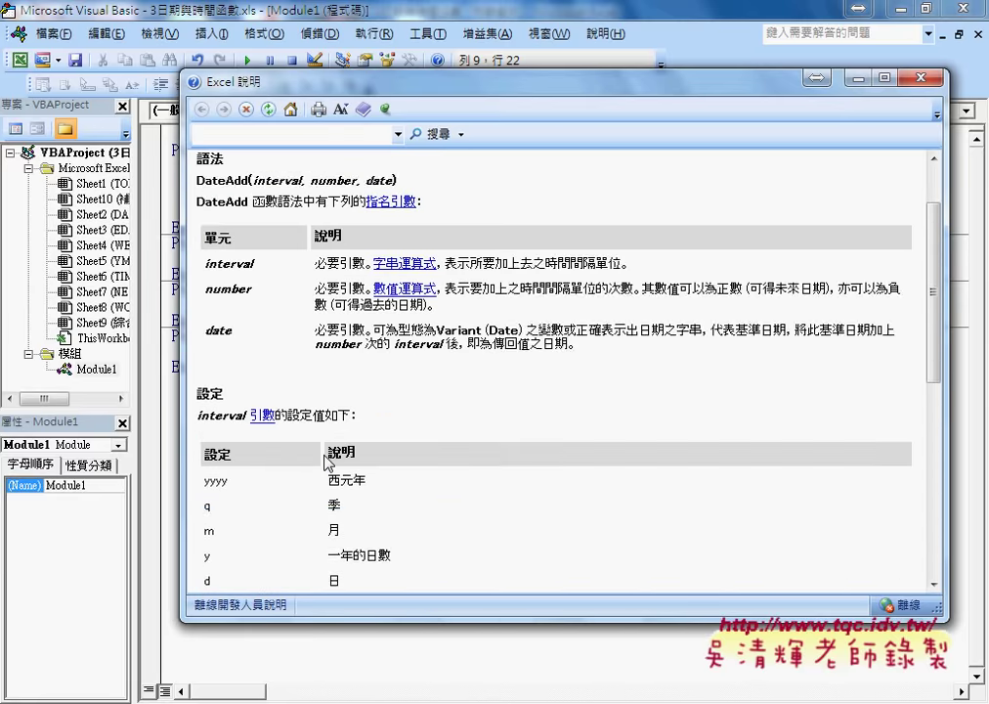
scroll(326, 459, up, 2)
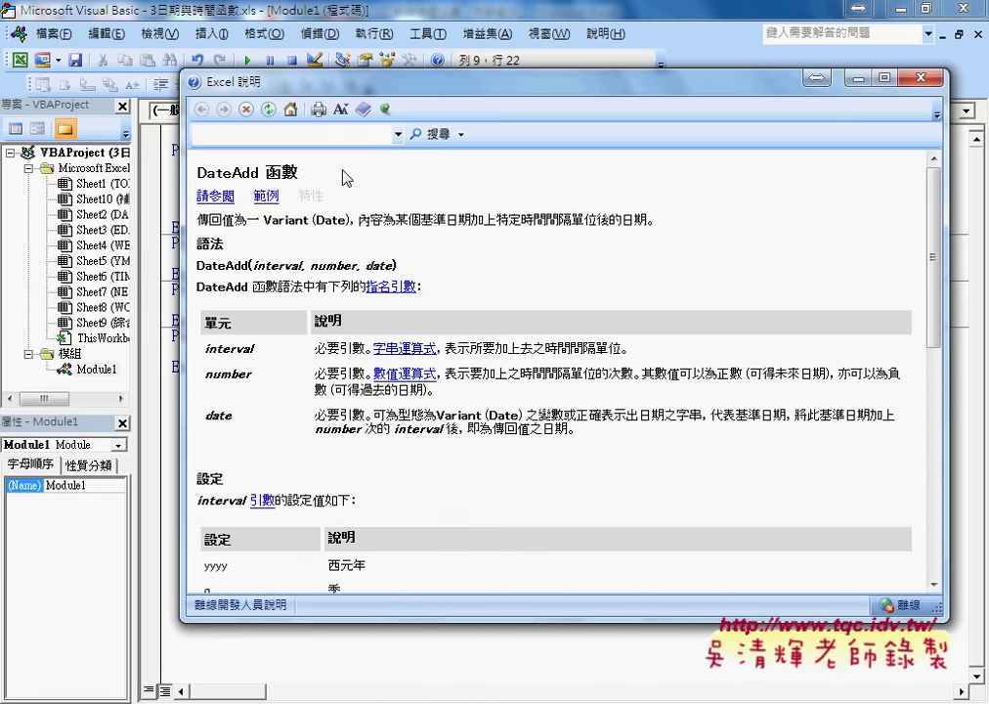
click(224, 198)
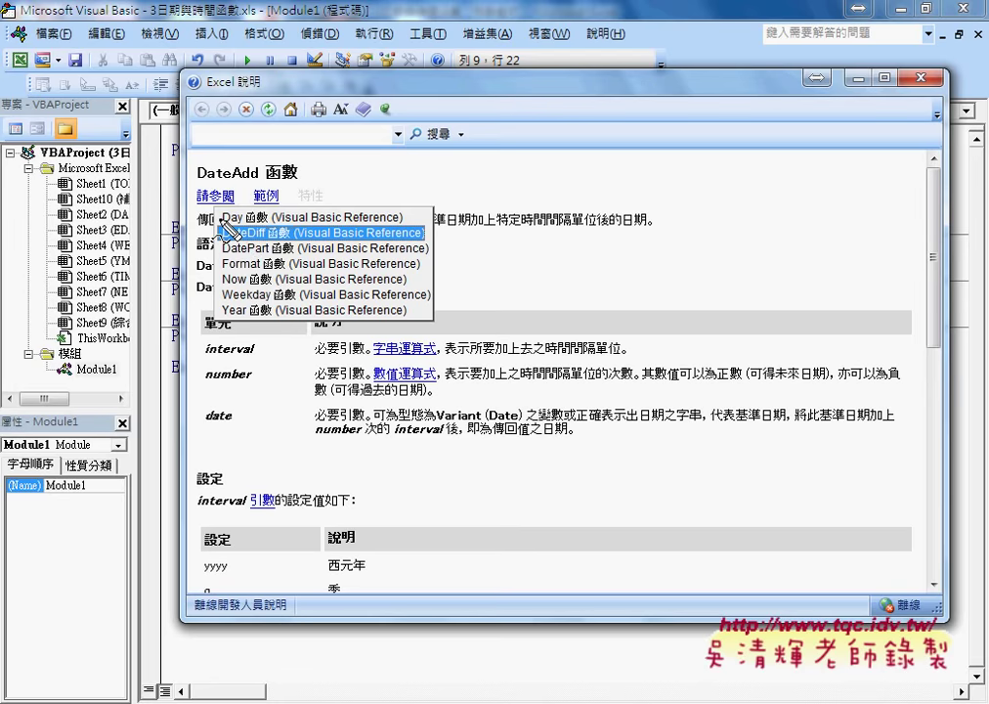
Step: Underline DateDiff, DatePart, Now and Weekday among related functions, clear the marks, and close help
drag(196, 182, 257, 180)
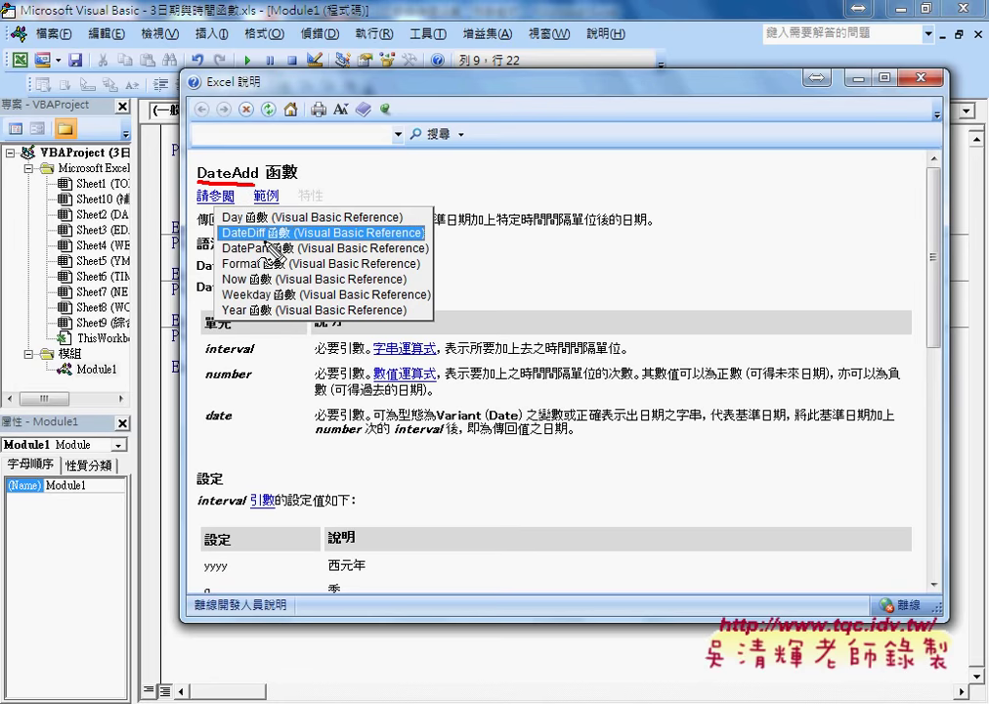
drag(266, 237, 223, 240)
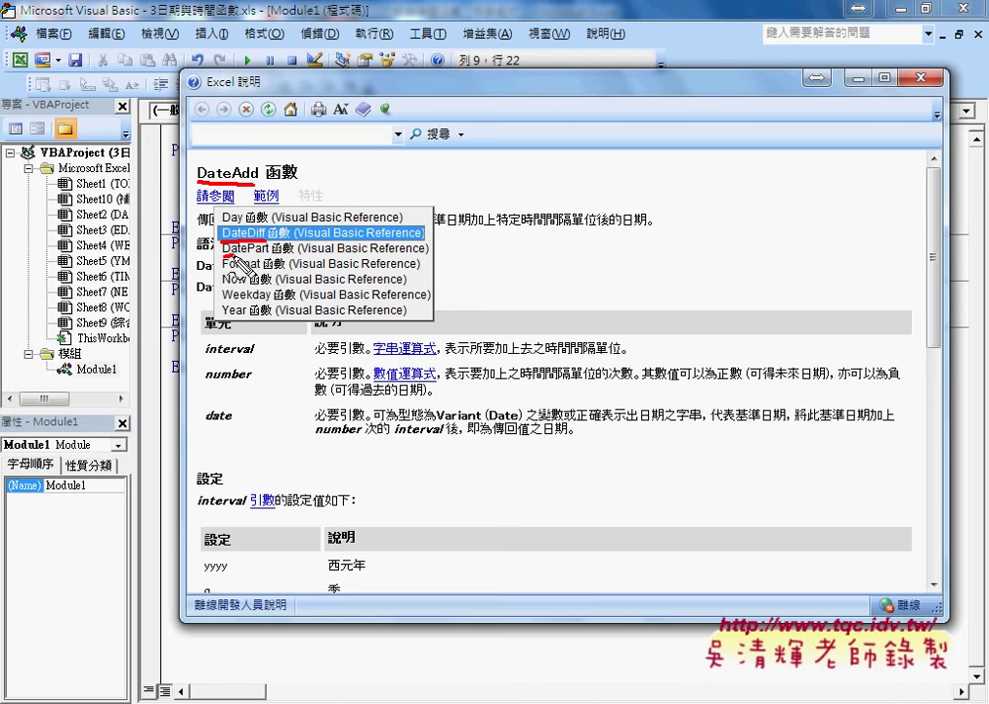
drag(223, 257, 269, 256)
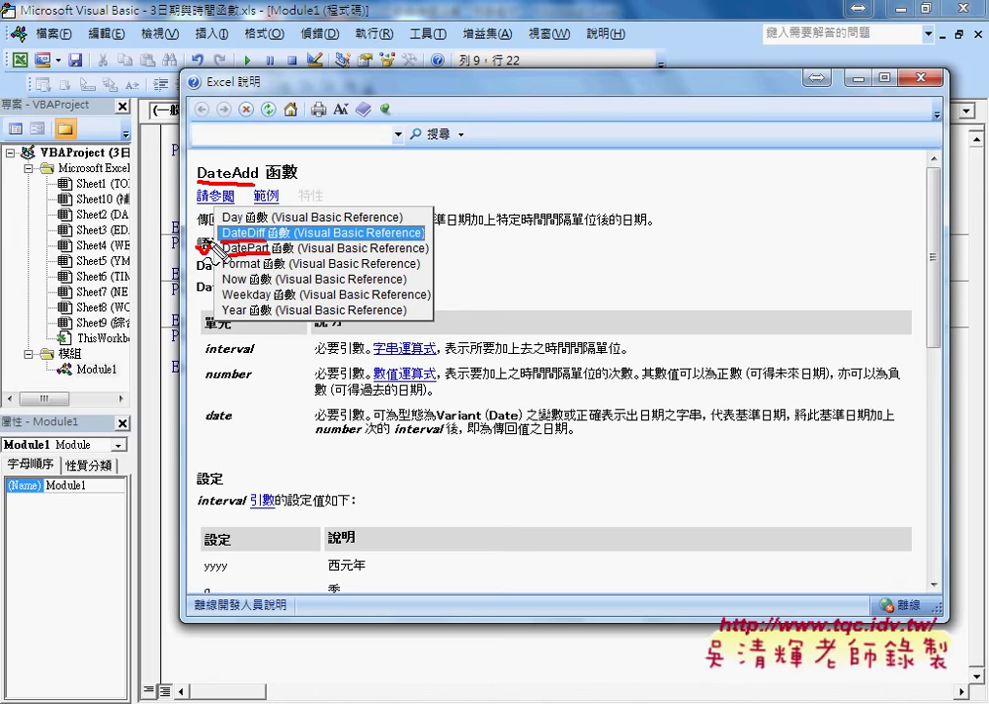
mouse_move(197, 227)
mouse_down()
mouse_move(205, 241)
mouse_move(214, 228)
mouse_up()
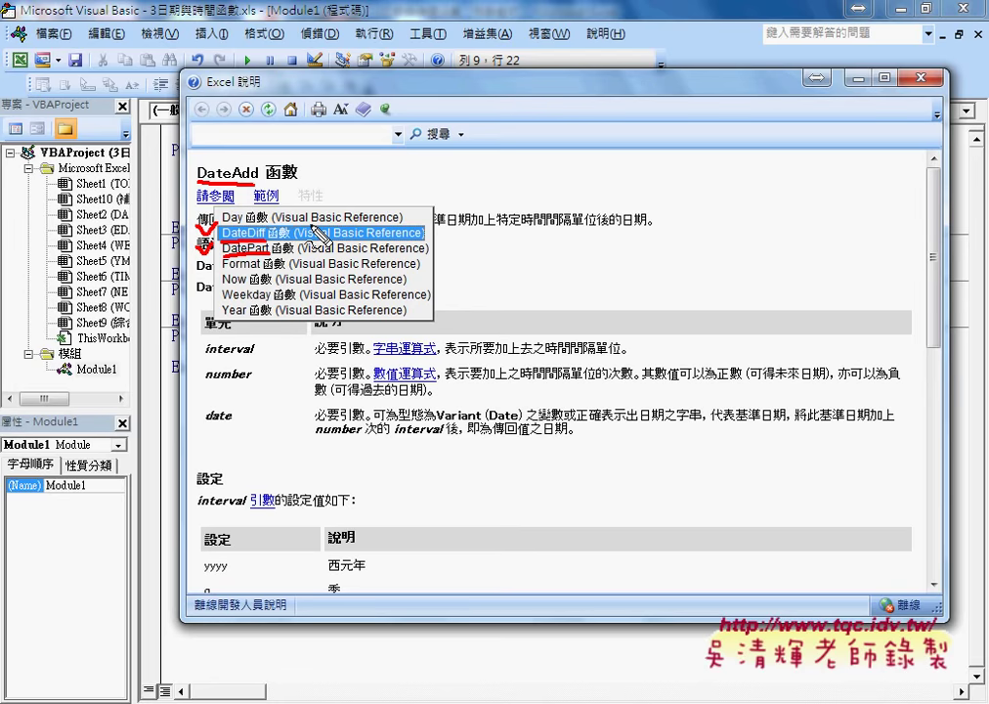
drag(222, 289, 246, 289)
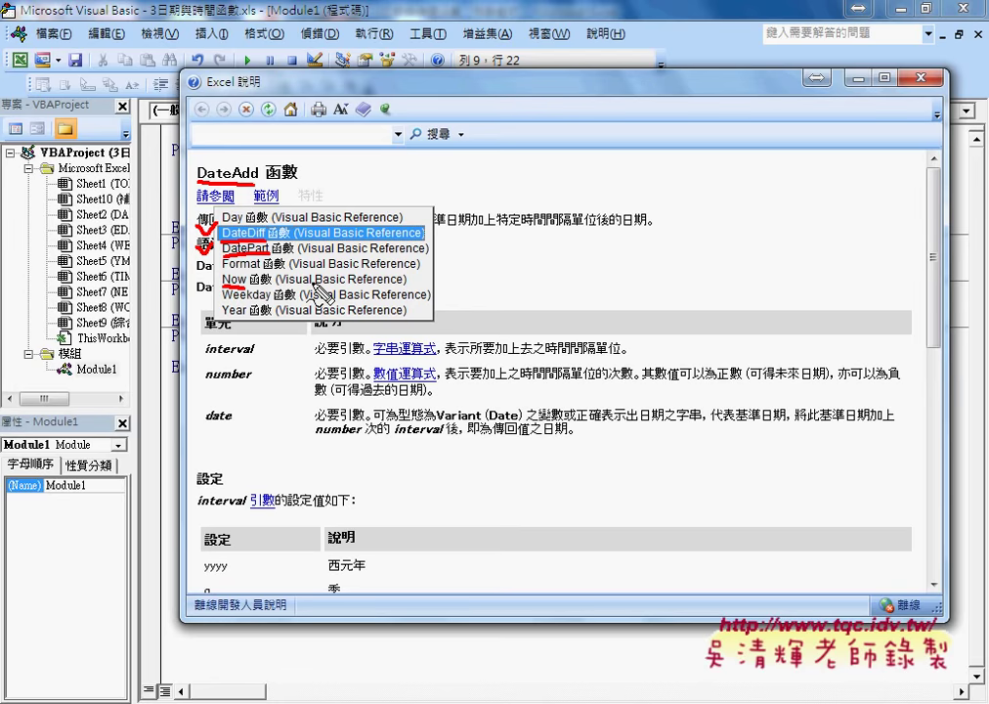
mouse_move(223, 302)
mouse_down()
mouse_move(271, 302)
mouse_move(270, 317)
mouse_up()
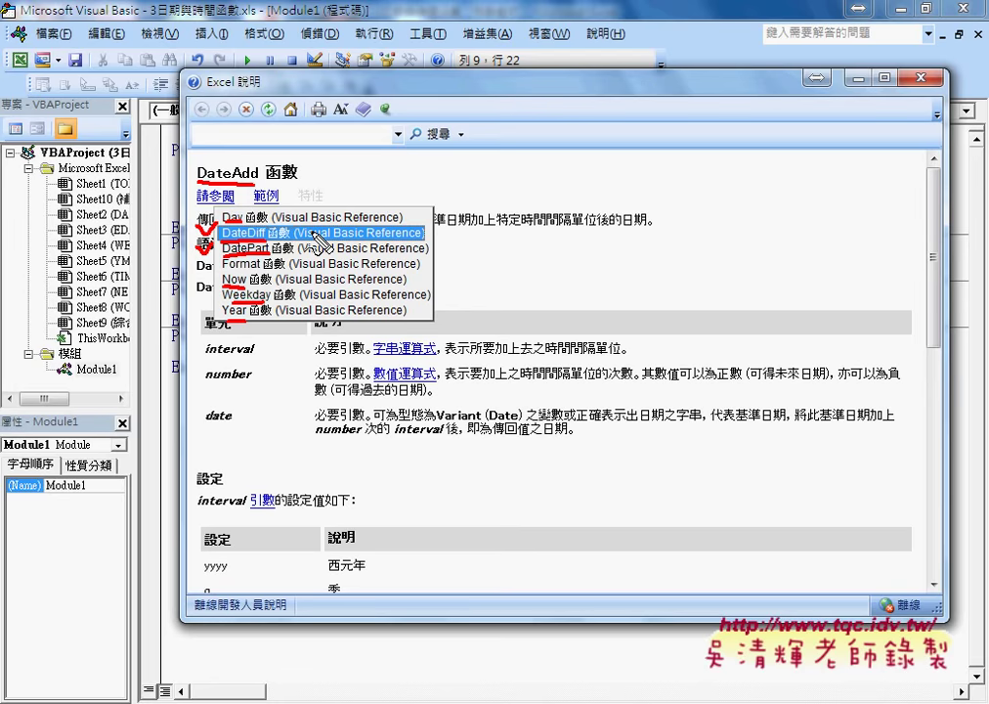
key(Escape)
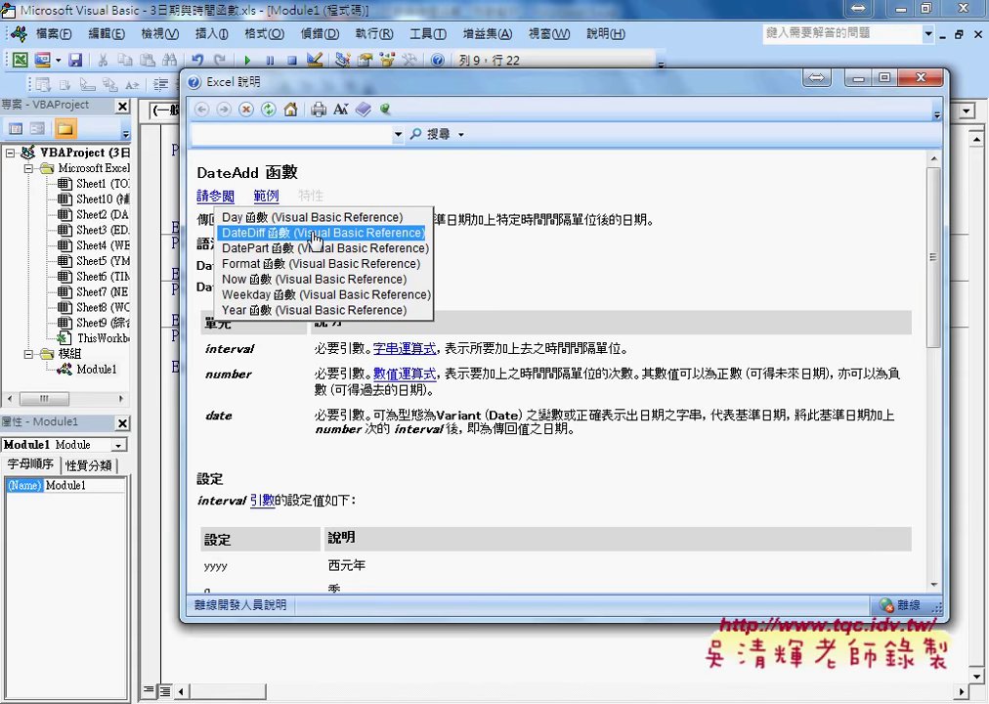
click(714, 67)
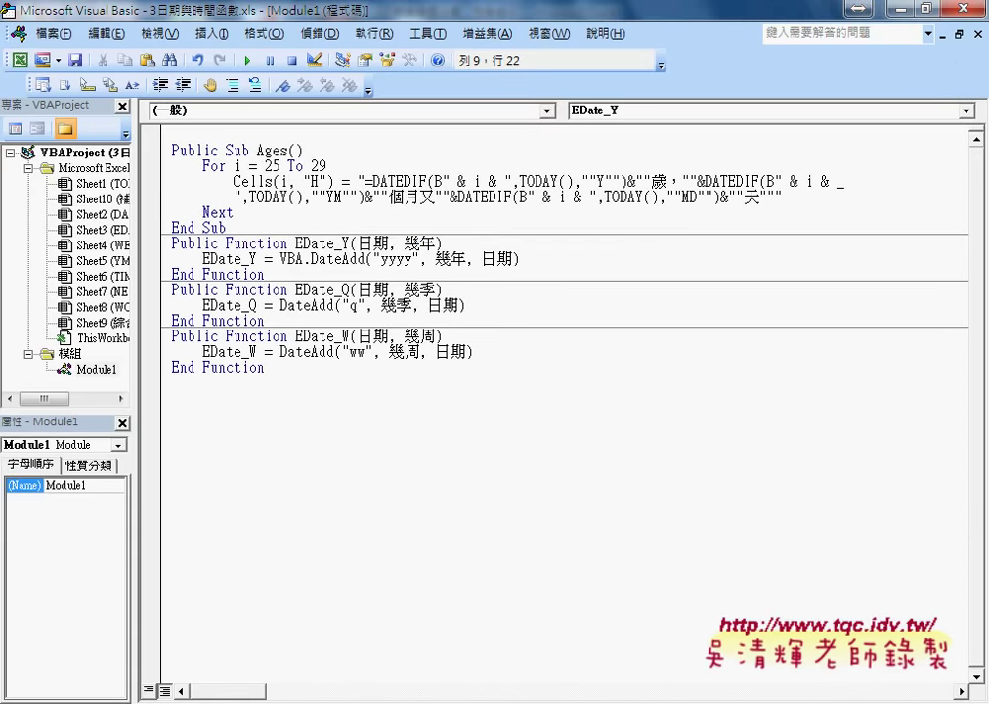
Step: Switch to the Google Docs index document and highlight the EDate_Y and EDate_Q code
mouse_move(431, 703)
click(435, 630)
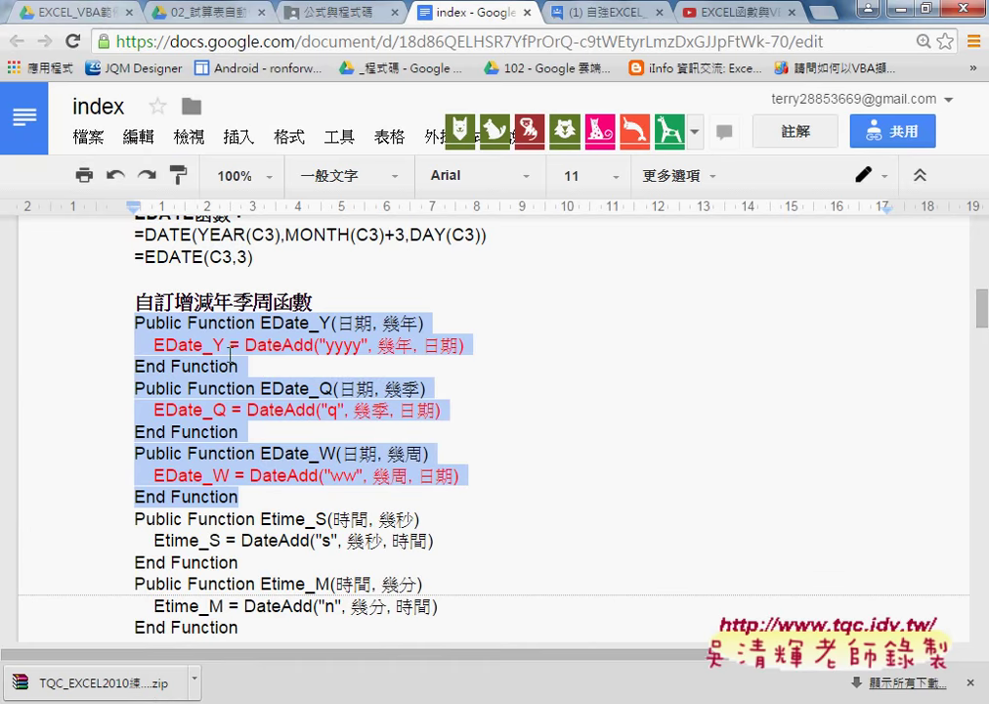
mouse_move(136, 323)
mouse_down()
mouse_move(419, 422)
mouse_move(423, 495)
mouse_up()
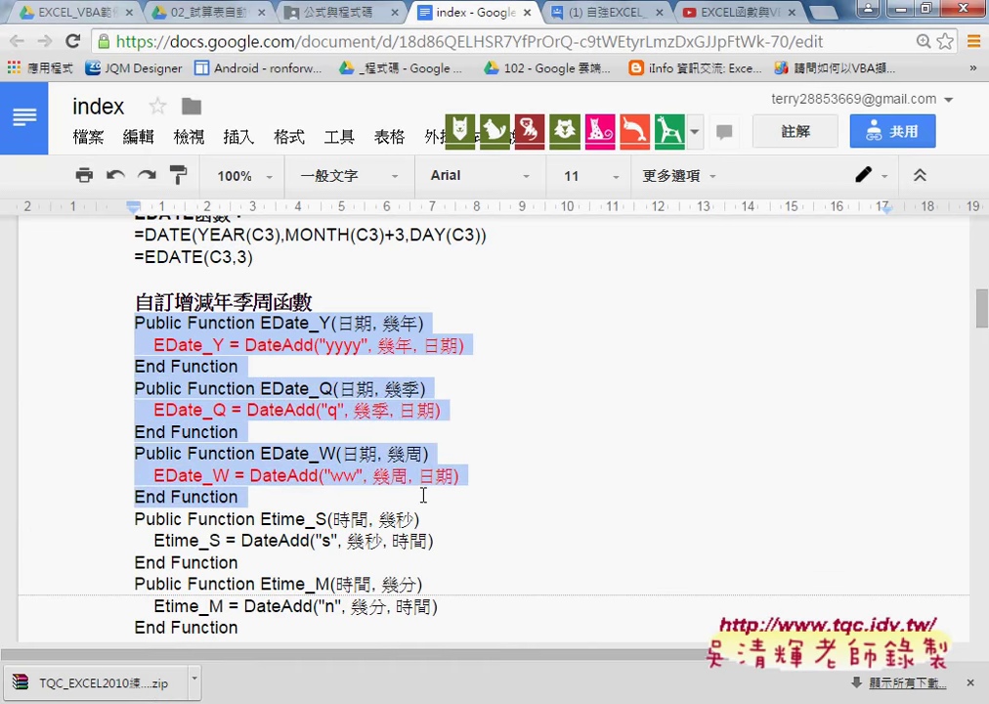